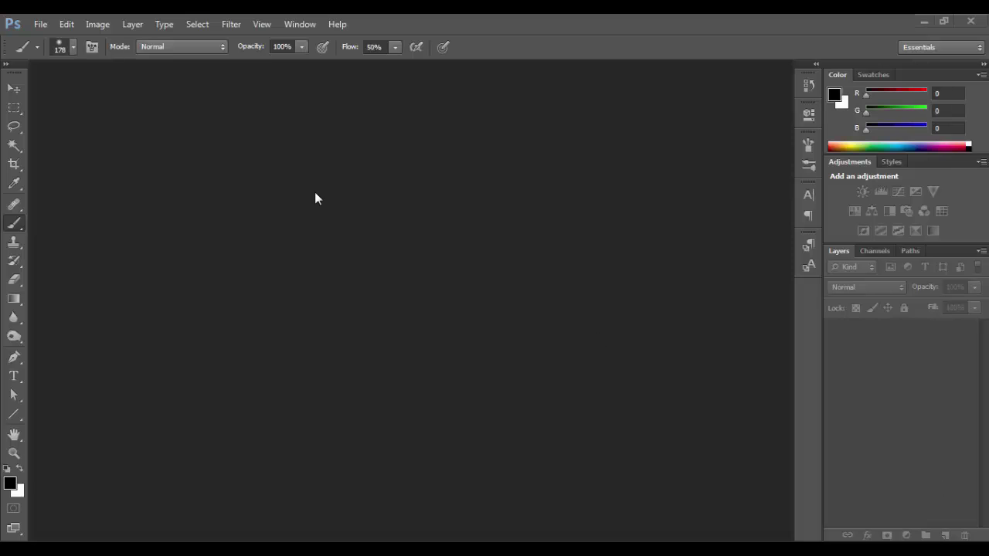
Open the suited-man portrait and new-york-hd-wallpaper-39.jpg together from File > Open.
click(43, 26)
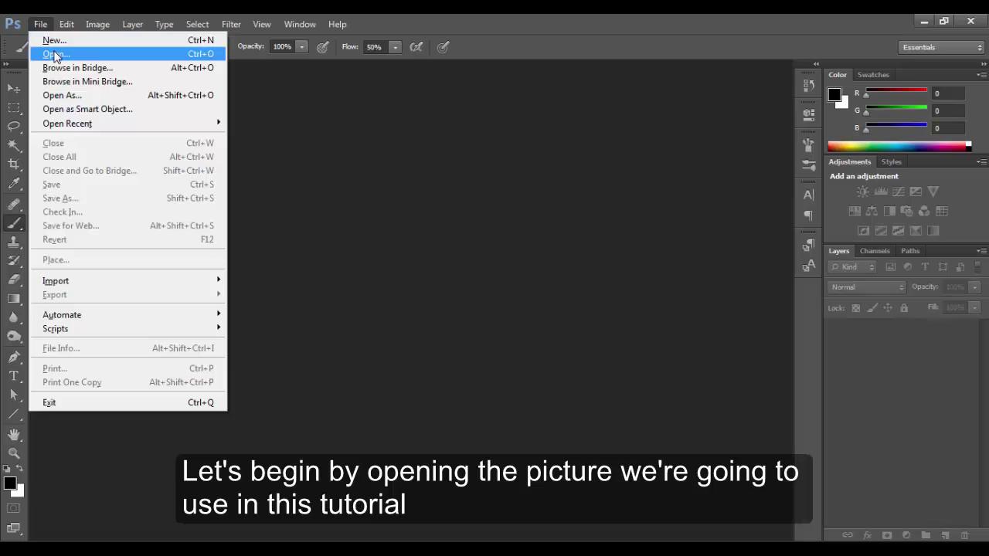
click(54, 52)
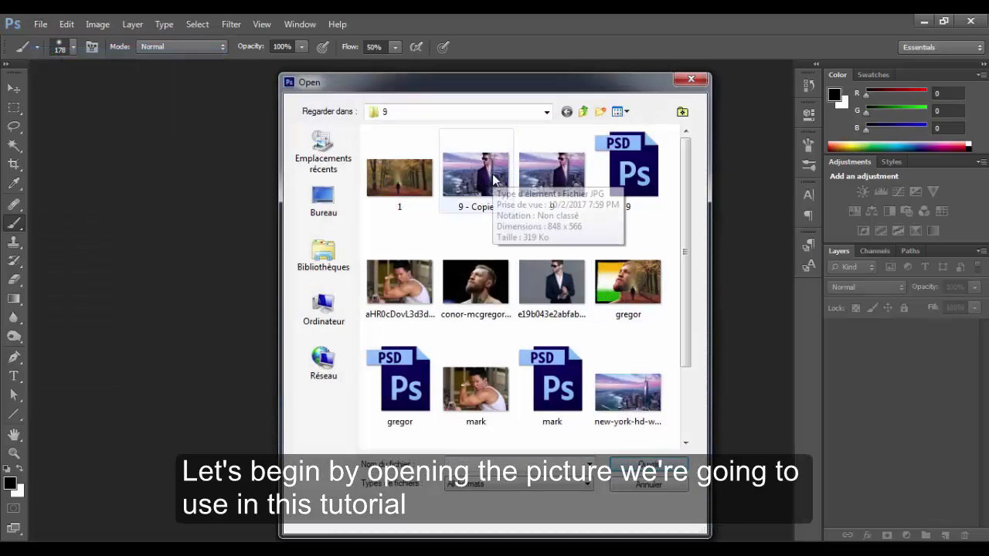
click(583, 278)
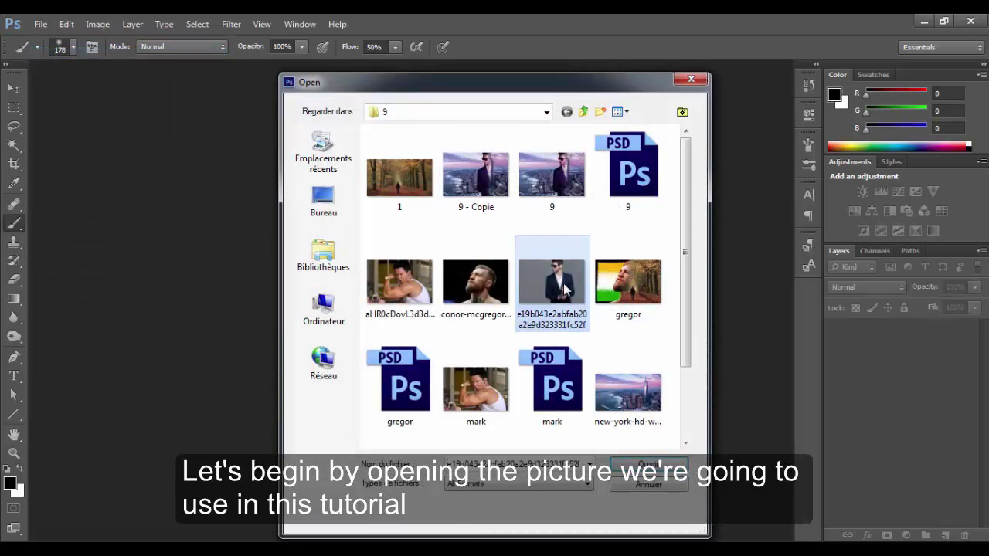
ctrl+click(645, 386)
click(645, 463)
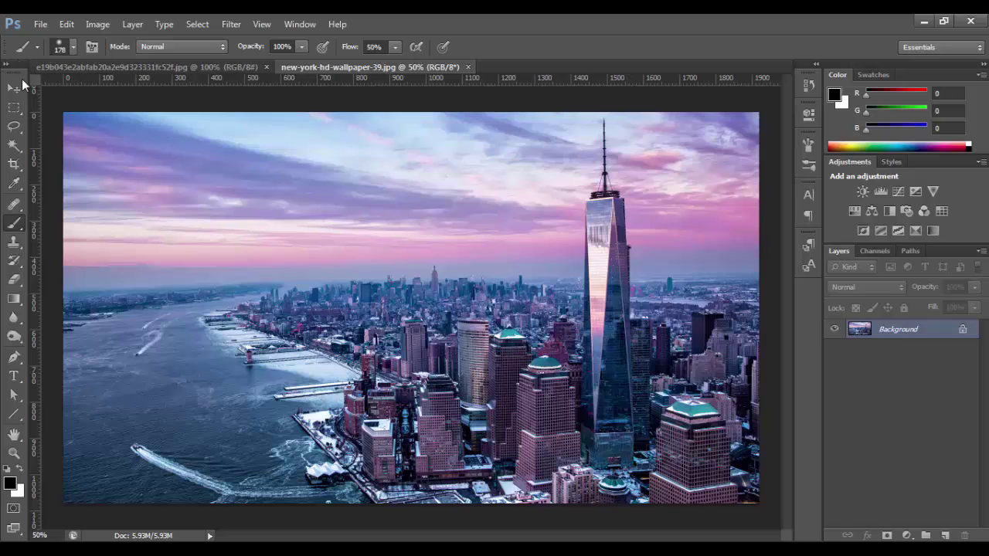
Drag the skyline into the portrait as Layer 1 and scale it to about 52.5% to fill the canvas.
click(21, 90)
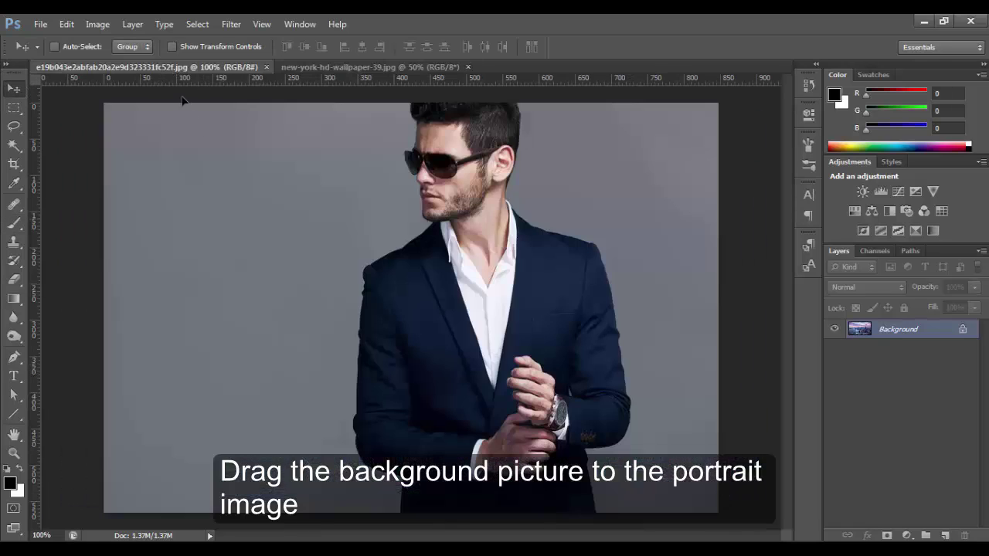
drag(174, 68, 228, 198)
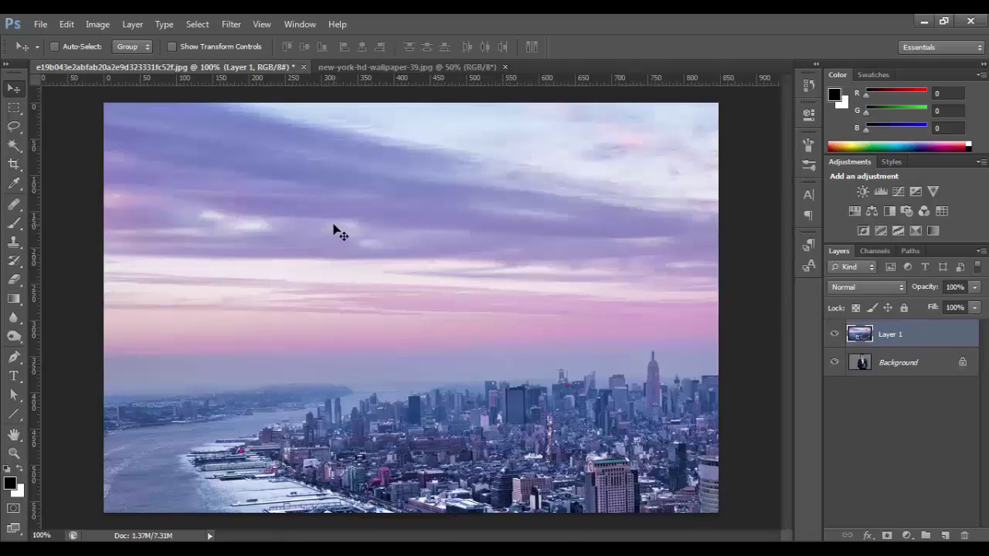
key(ctrl+t)
key(ctrl+minus)
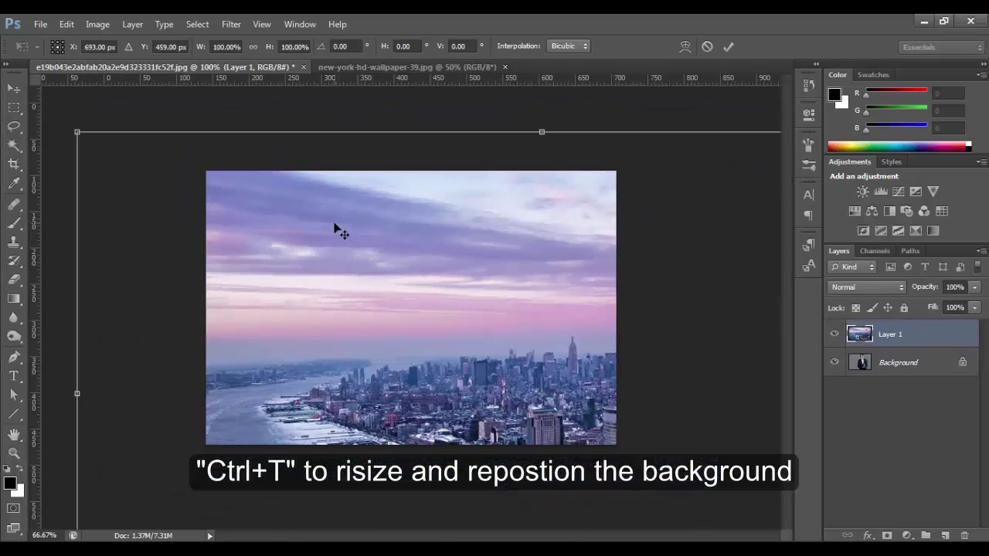
key(ctrl+minus)
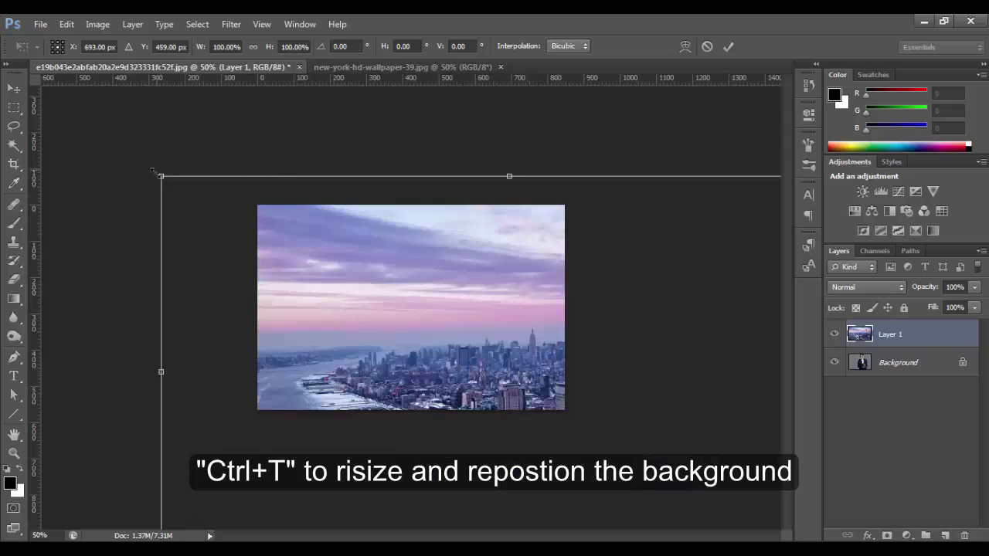
mouse_move(154, 172)
mouse_down()
mouse_move(365, 289)
mouse_move(358, 276)
mouse_up()
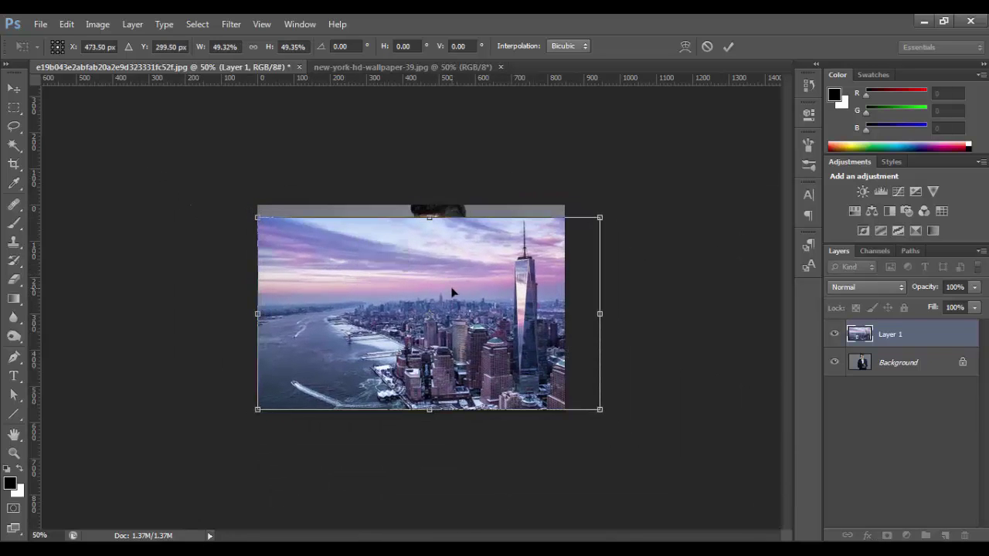
drag(257, 218, 237, 198)
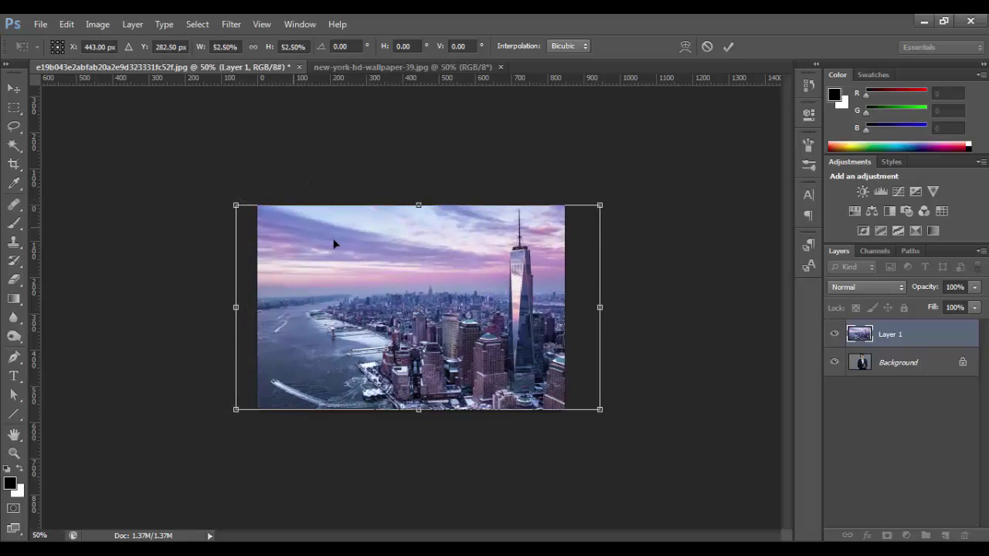
key(Escape)
key(ctrl+0)
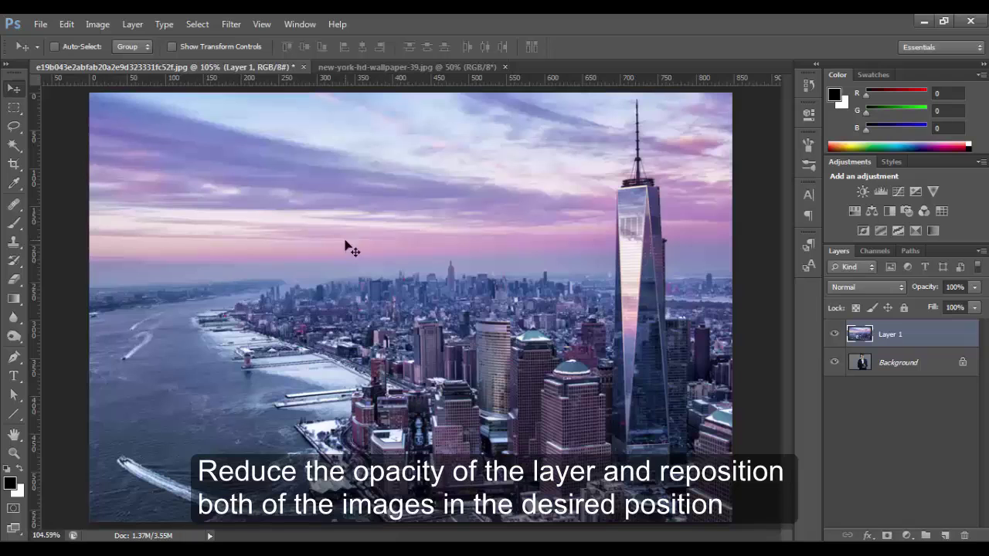
Lower the skyline opacity, duplicate and hide the Background, and shift the copy right.
drag(975, 286, 949, 308)
click(945, 368)
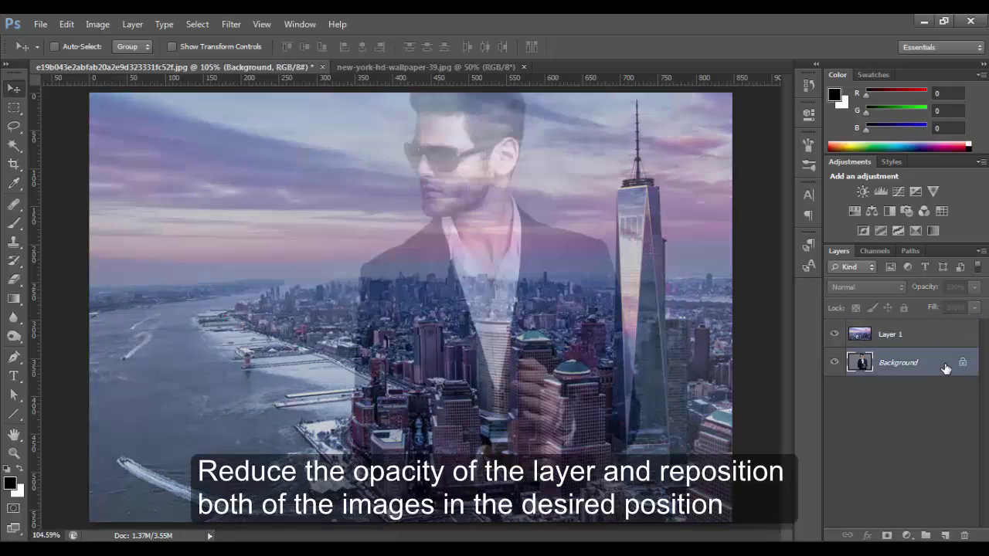
key(ctrl+j)
click(834, 390)
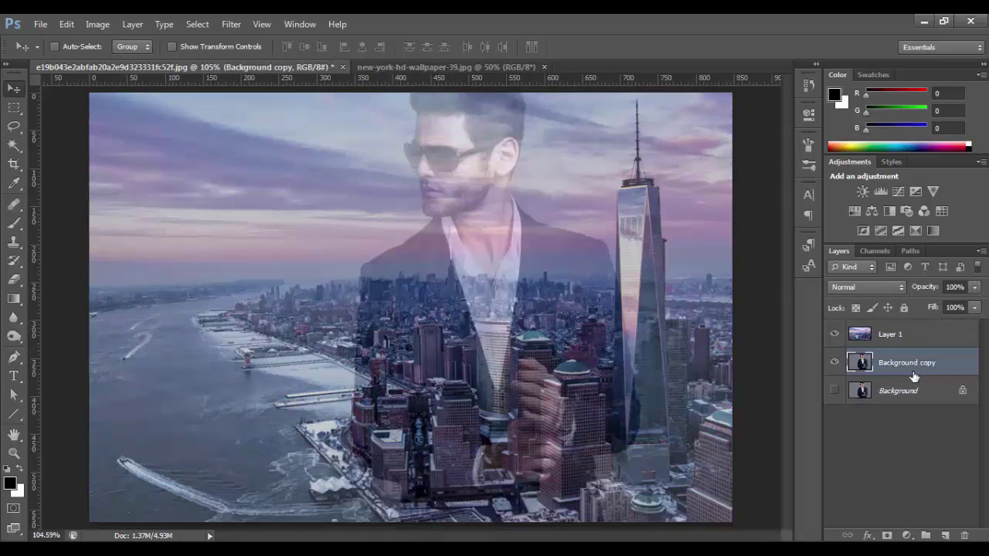
key(ctrl+t)
mouse_move(645, 333)
mouse_down()
mouse_move(691, 326)
mouse_move(677, 335)
mouse_up()
key(Return)
Paint the copy's transparent left strip grey with a hard, low-spacing brush.
click(835, 333)
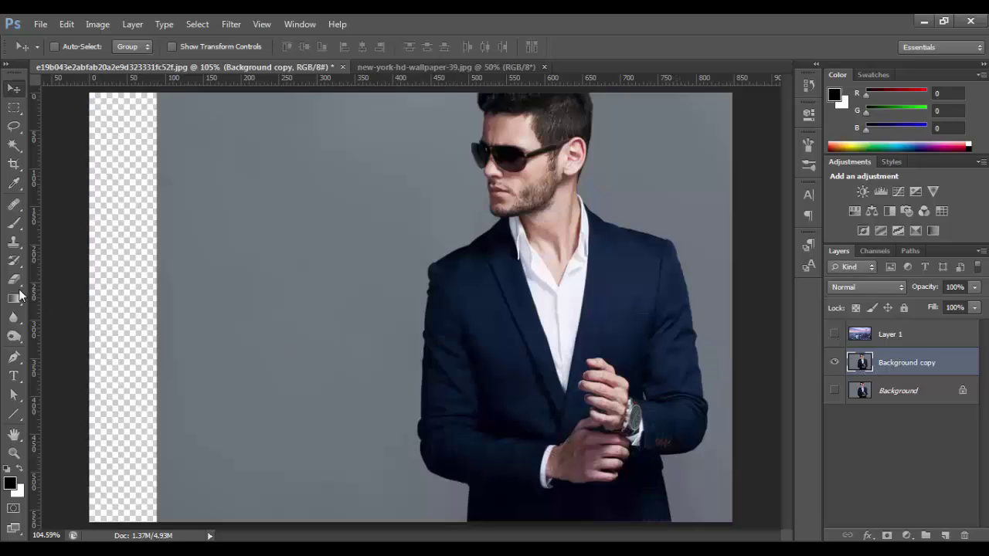
click(14, 224)
alt+click(233, 282)
alt+right_click(173, 384)
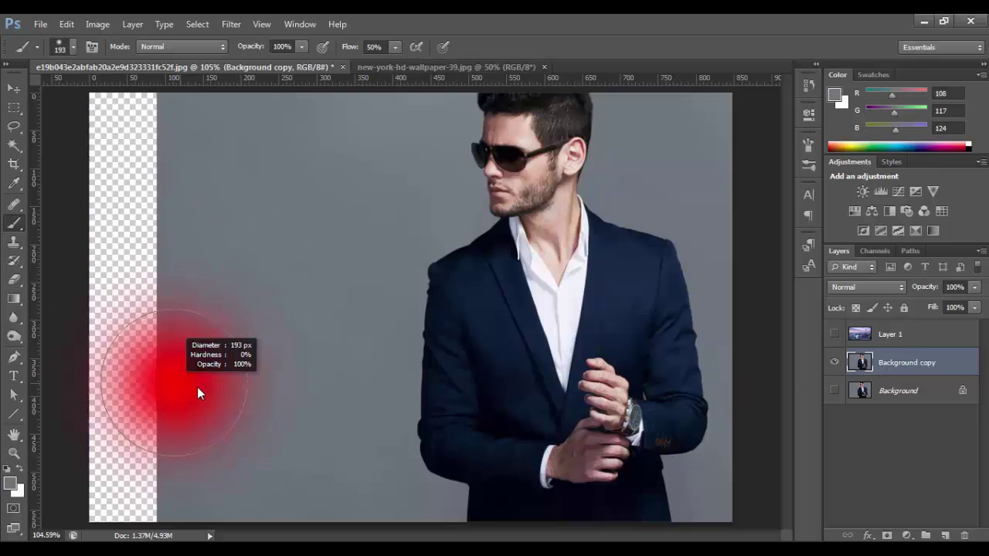
alt+right_click(211, 373)
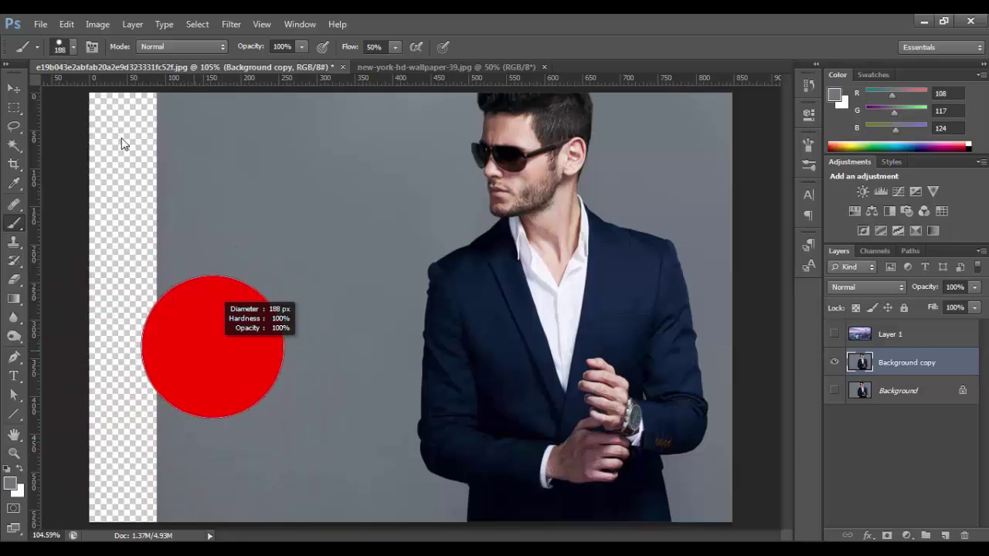
mouse_move(123, 145)
mouse_down()
mouse_move(151, 243)
mouse_move(127, 509)
mouse_up()
click(808, 143)
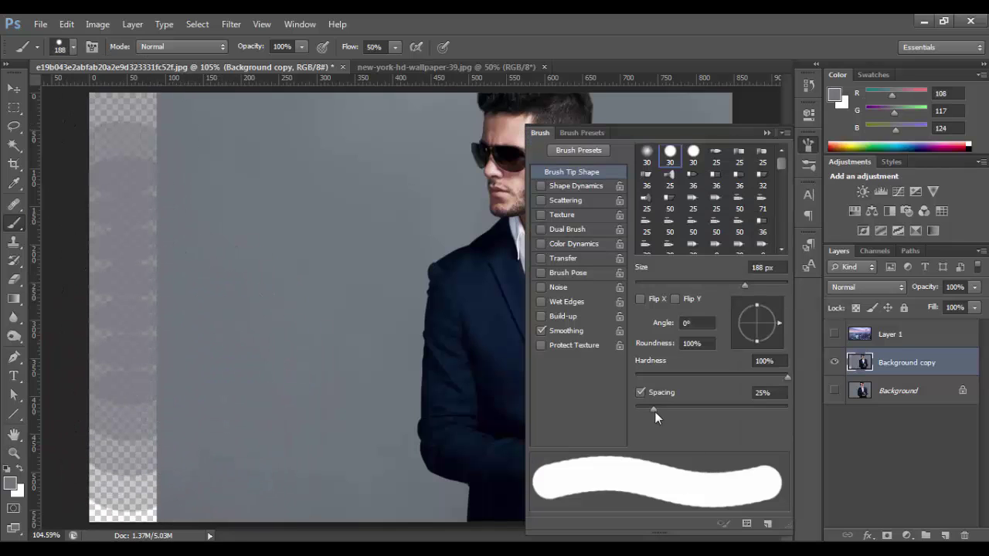
drag(653, 408, 638, 408)
click(808, 143)
drag(127, 108, 131, 502)
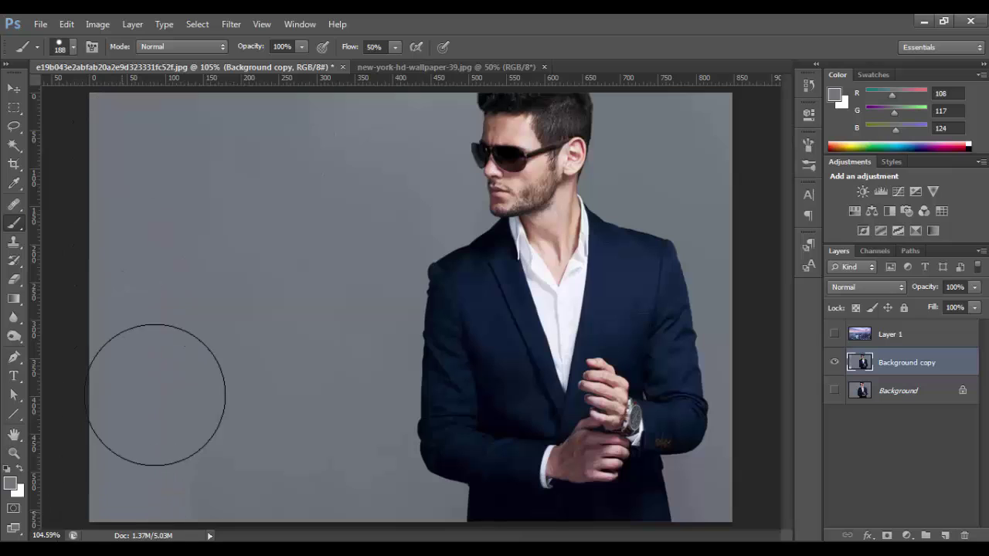
click(835, 334)
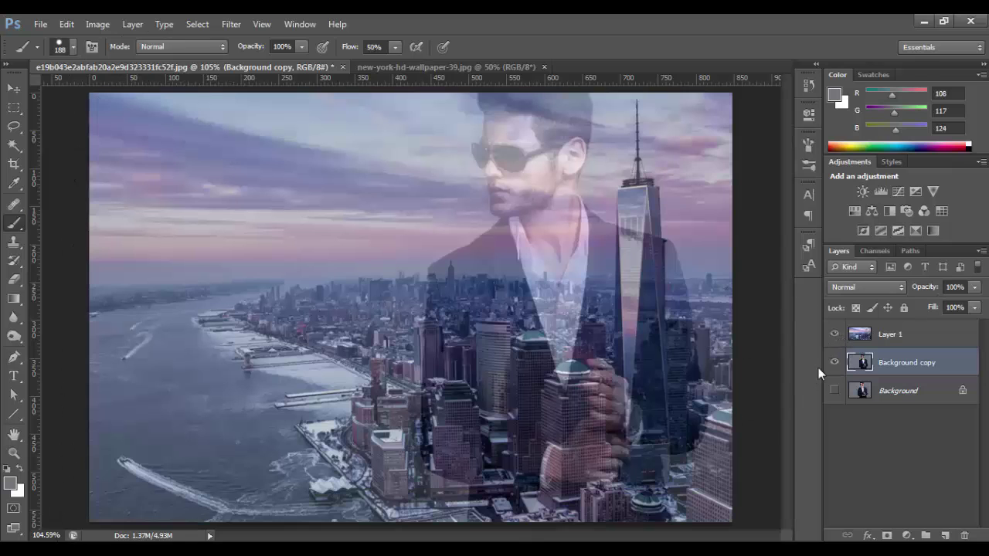
Move the skyline left so its tower sits over the man's torso, cancelling a trial resize.
click(13, 89)
click(897, 334)
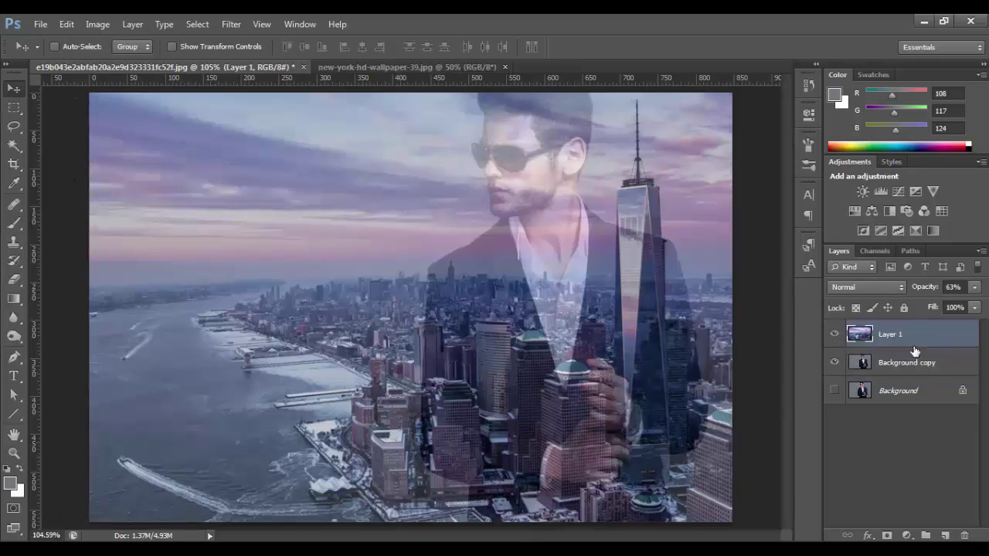
drag(578, 406, 503, 406)
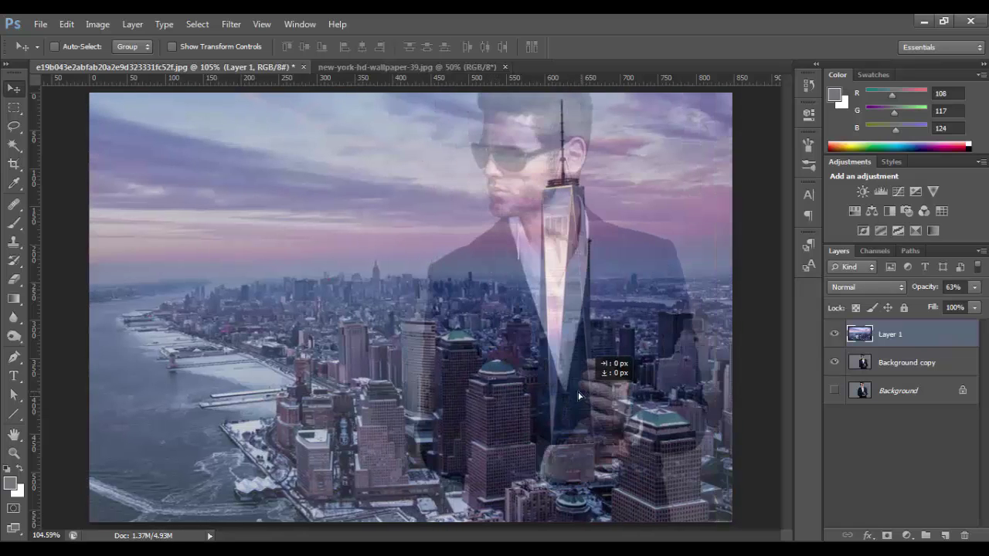
drag(565, 397, 573, 391)
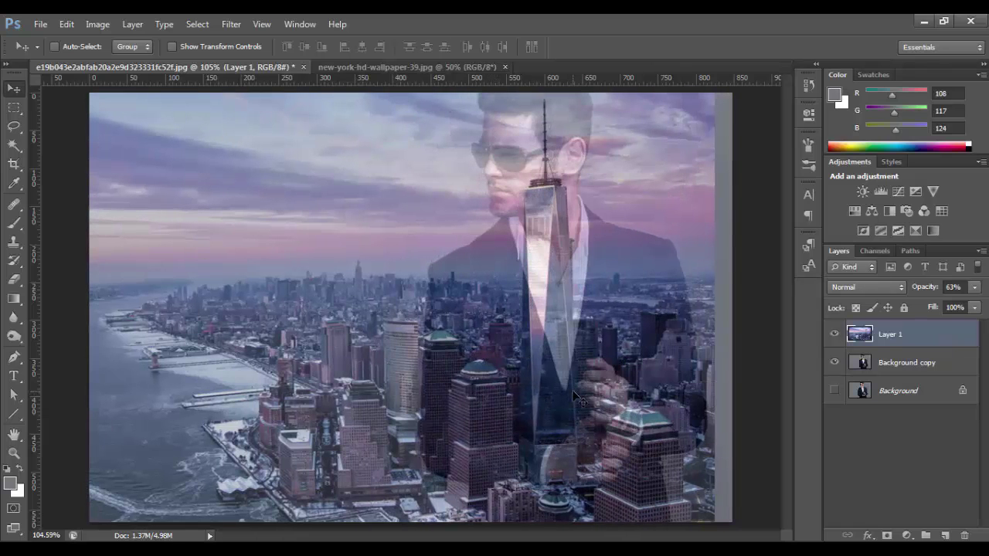
key(ctrl+t)
drag(714, 308, 754, 306)
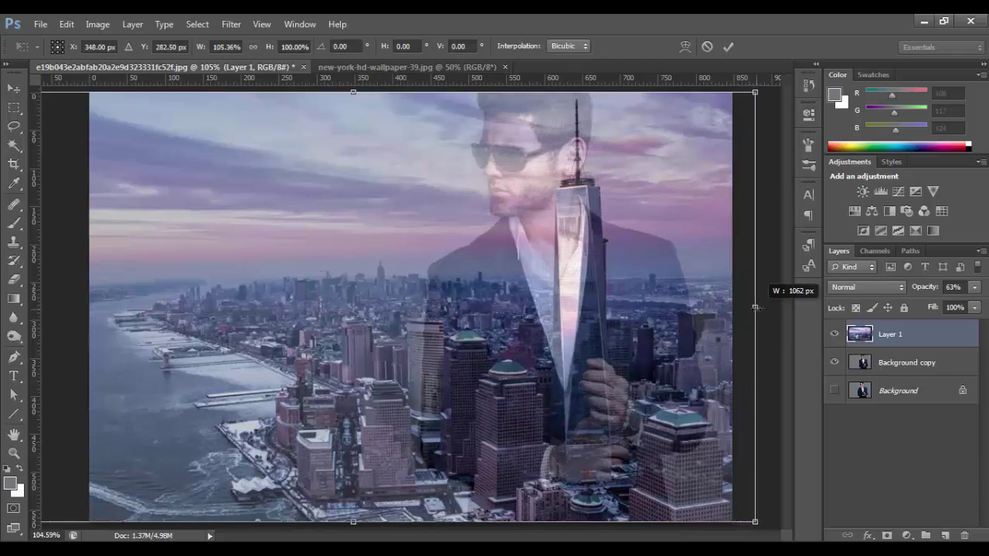
key(Escape)
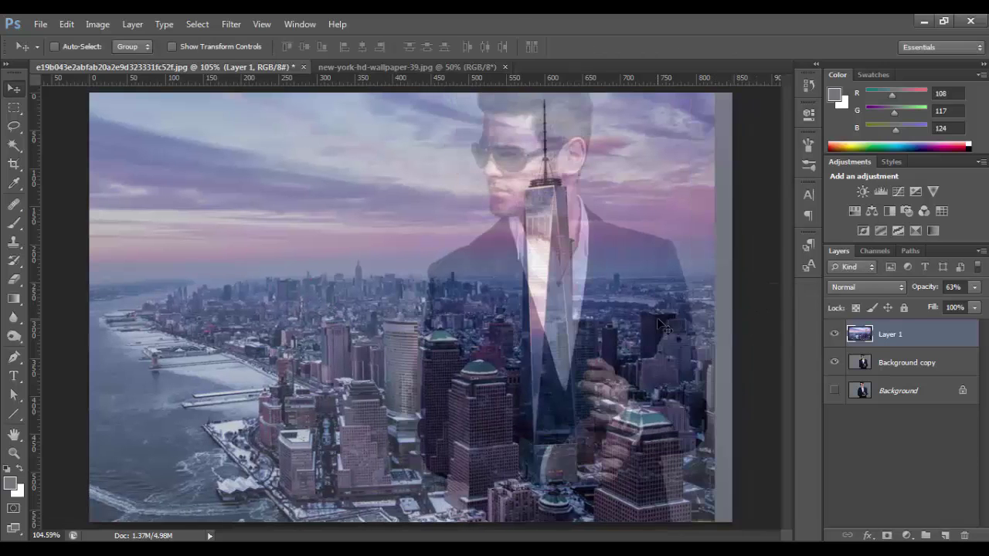
Select the portrait copy and hide the skyline, exposing the thin transparent left strip.
click(896, 363)
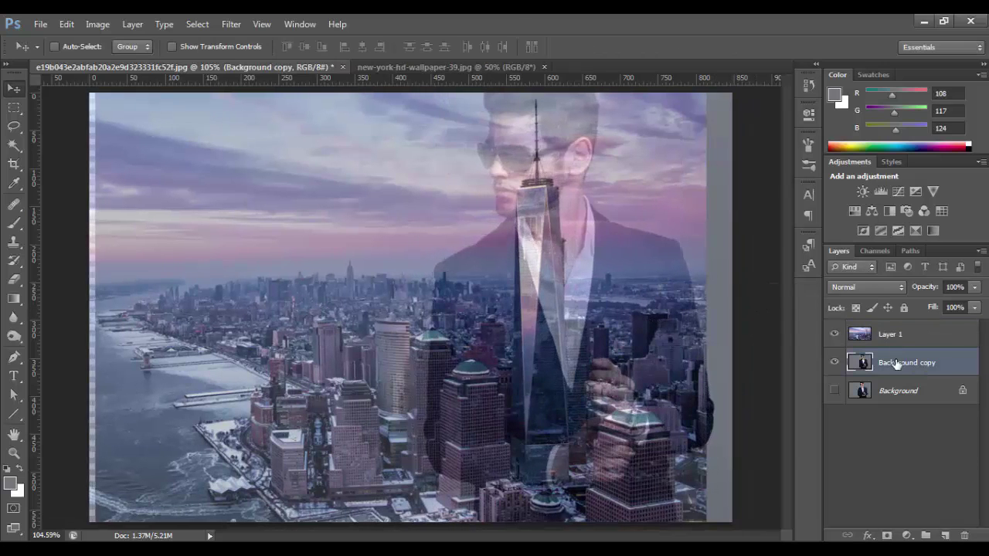
click(888, 334)
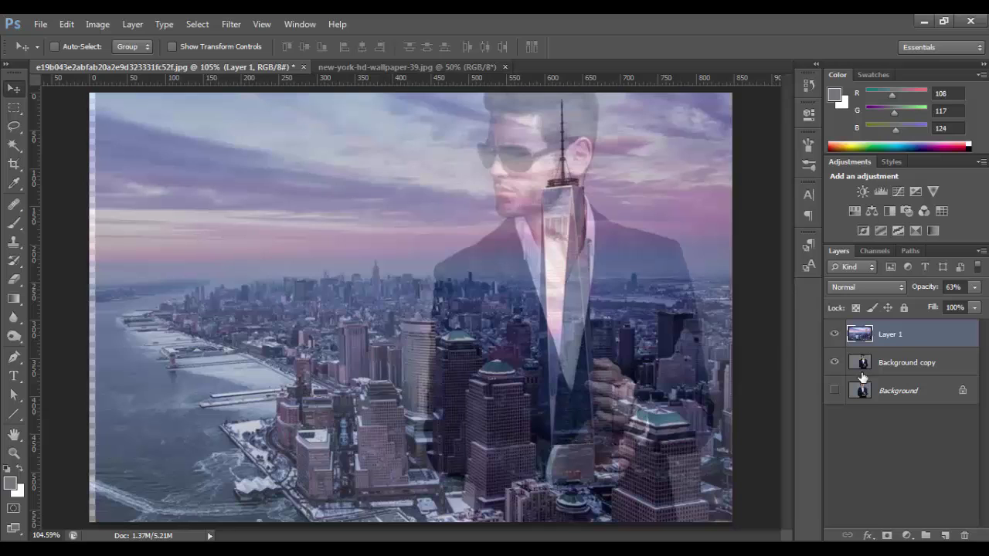
click(887, 363)
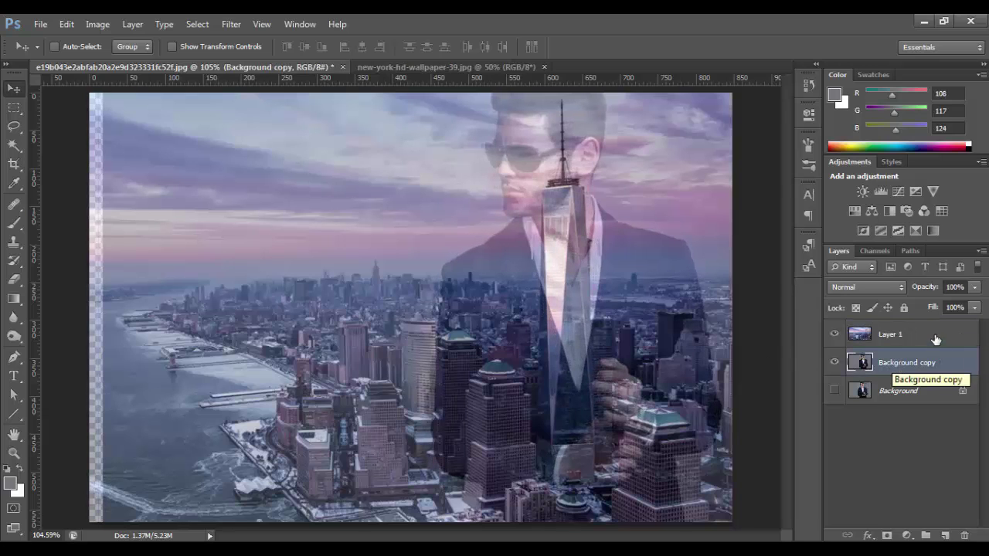
click(833, 333)
click(14, 223)
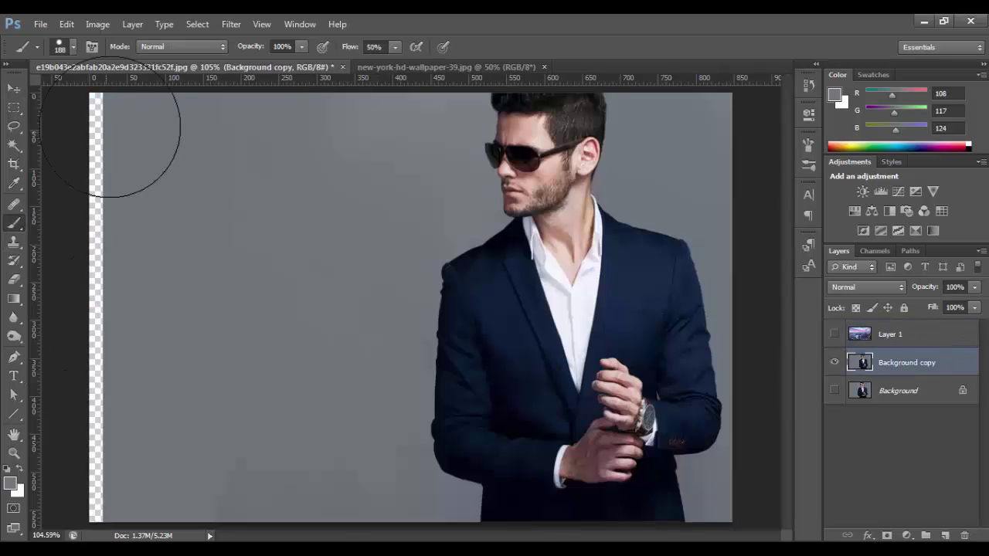
Paint grey over the portrait copy's transparent left strip, then hide the skyline again.
drag(112, 129, 132, 453)
click(13, 88)
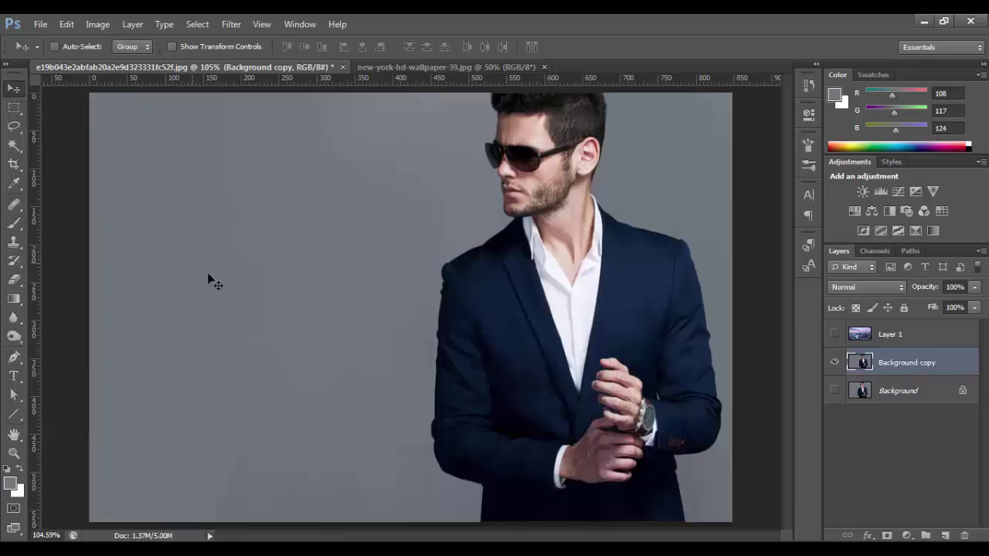
click(834, 334)
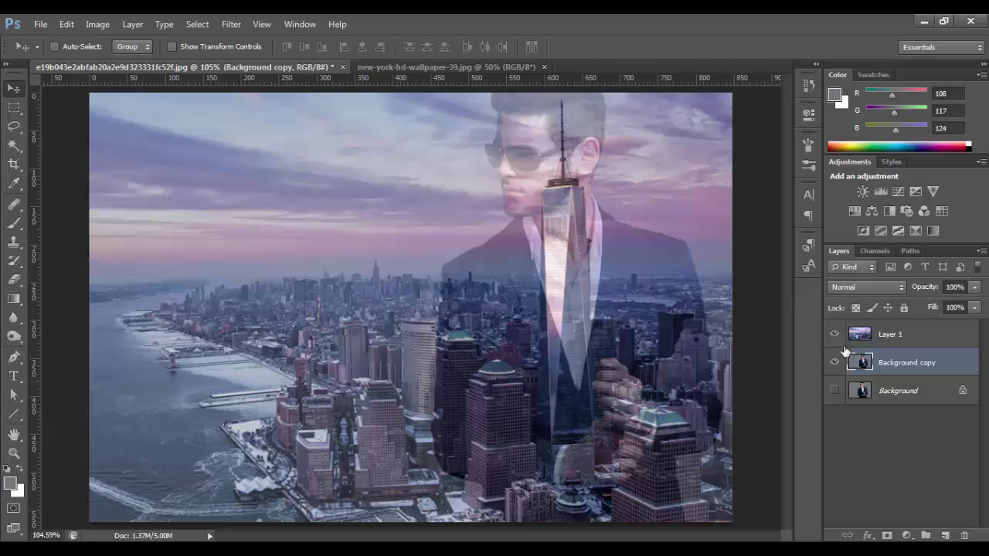
click(833, 334)
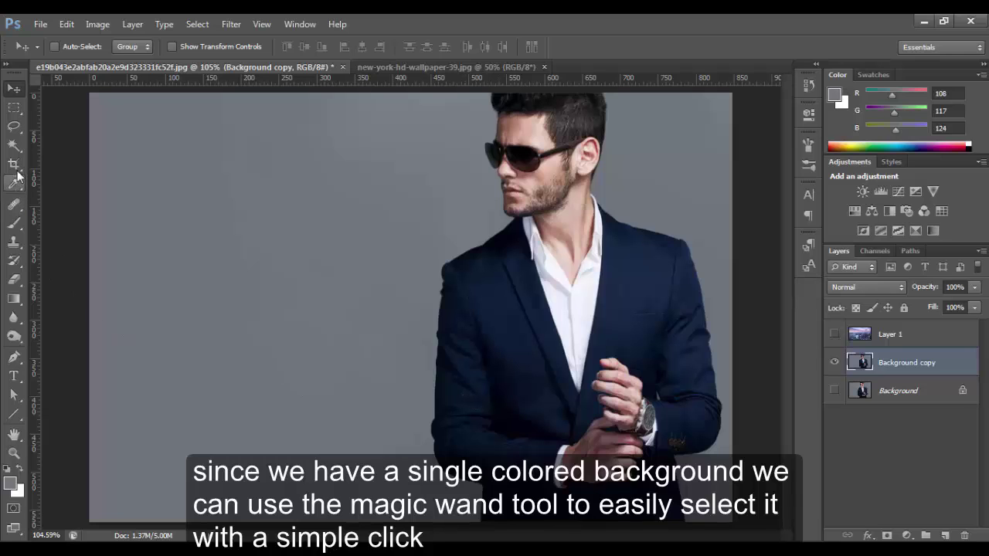
Magic-wand the grey background on both sides of the man and invert the selection.
click(14, 144)
click(418, 266)
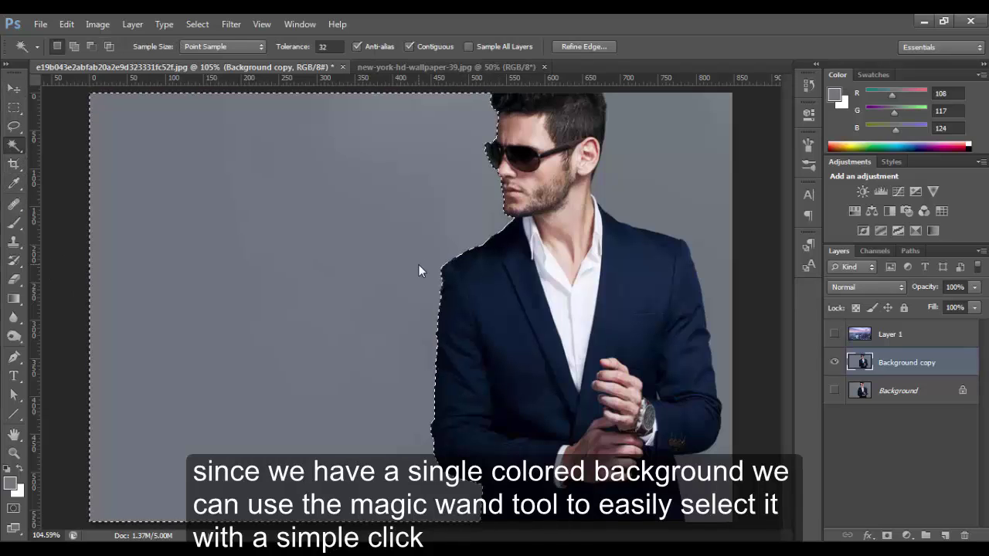
shift+click(678, 200)
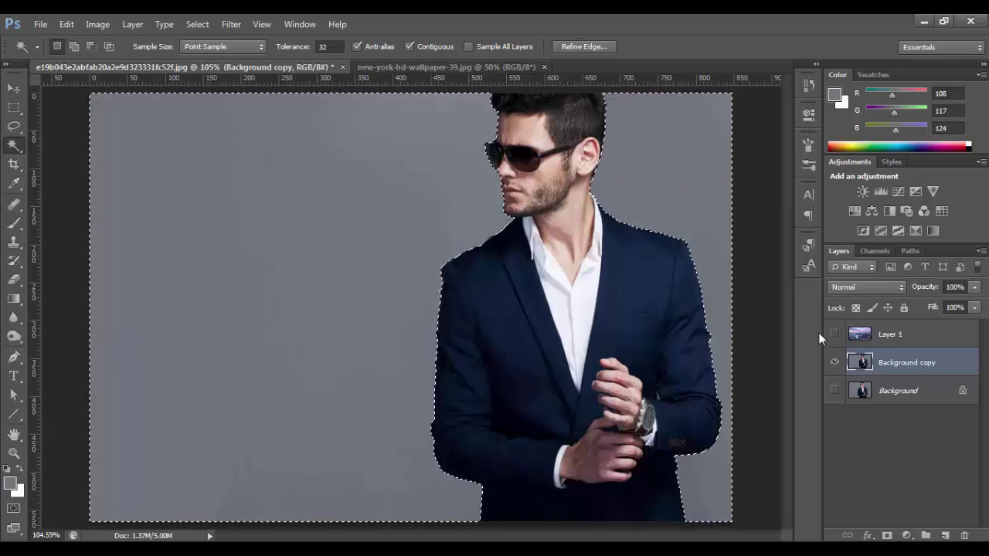
right_click(685, 215)
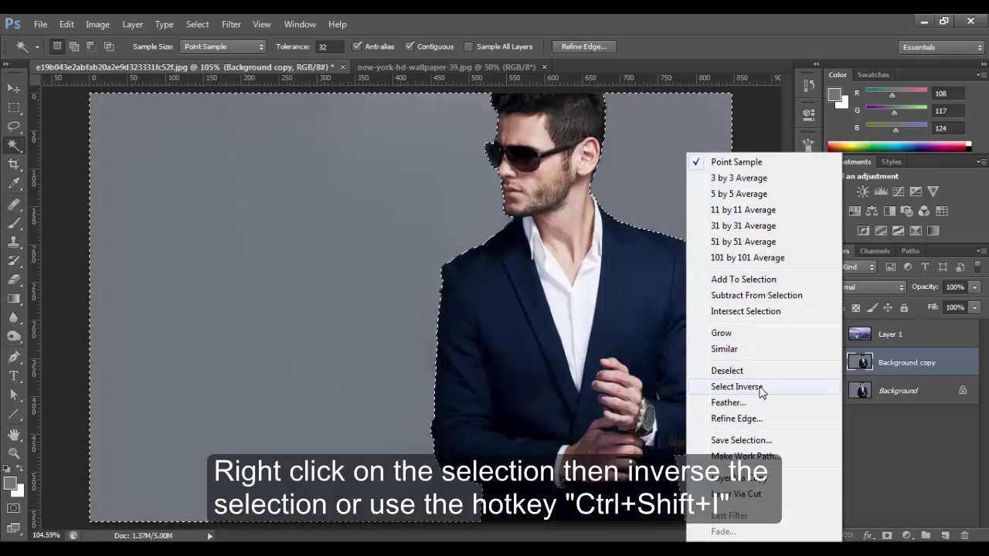
click(819, 386)
right_click(603, 308)
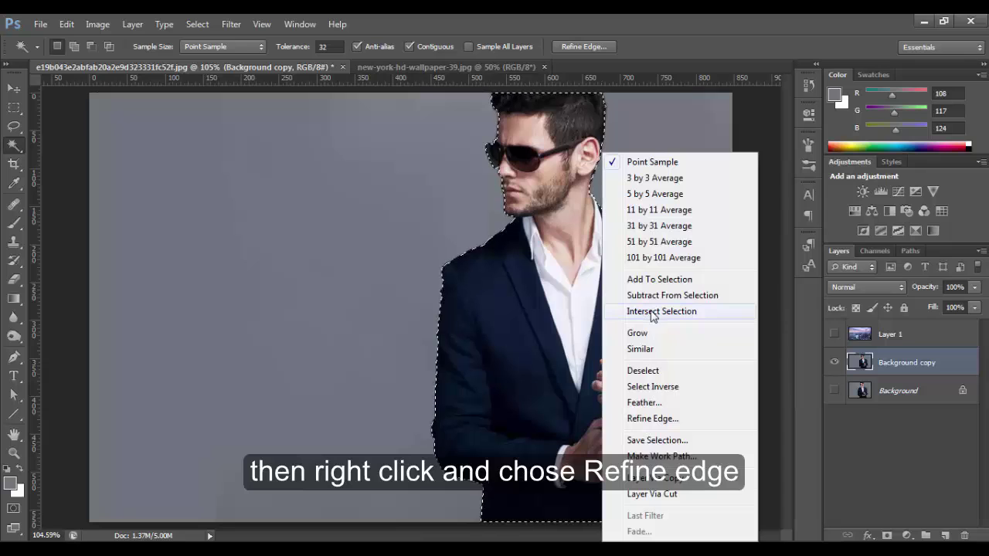
Open Refine Edge for the man's selection and set Radius to 0.
click(653, 418)
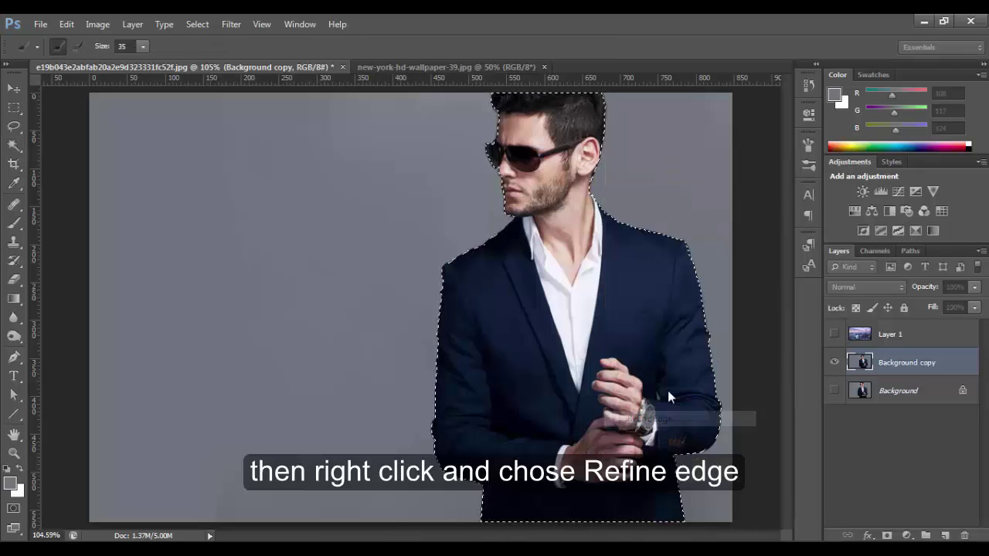
drag(634, 135, 269, 121)
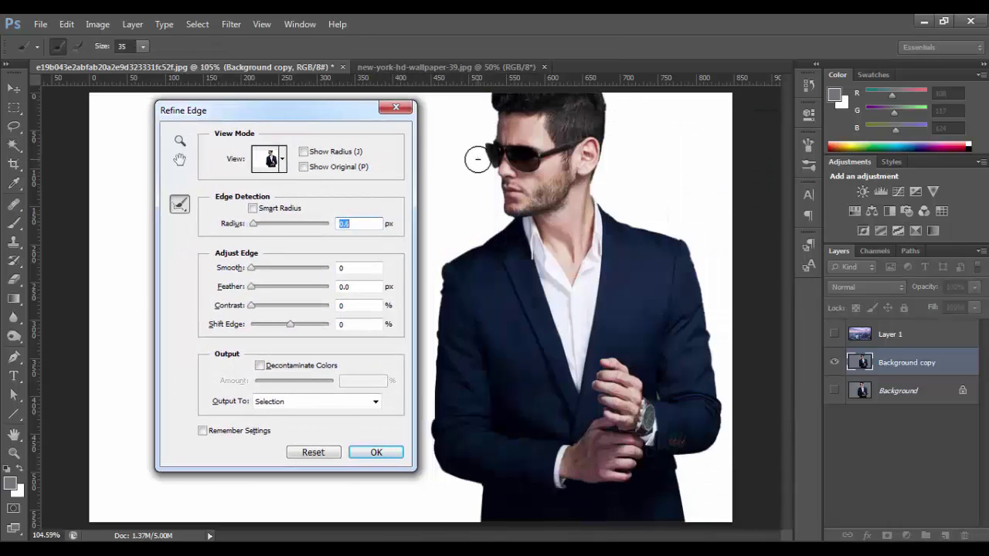
key(ctrl+plus)
drag(790, 293, 784, 247)
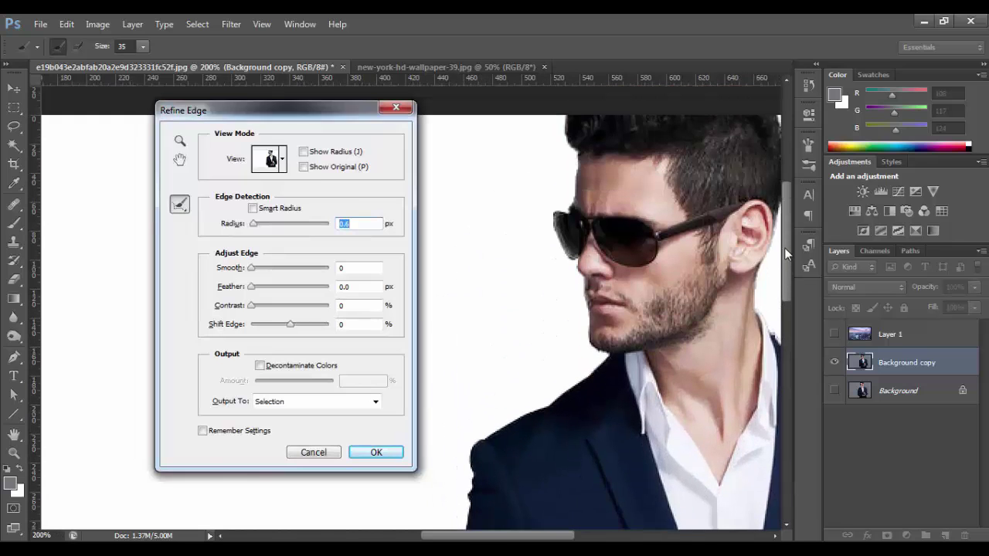
drag(276, 225, 237, 232)
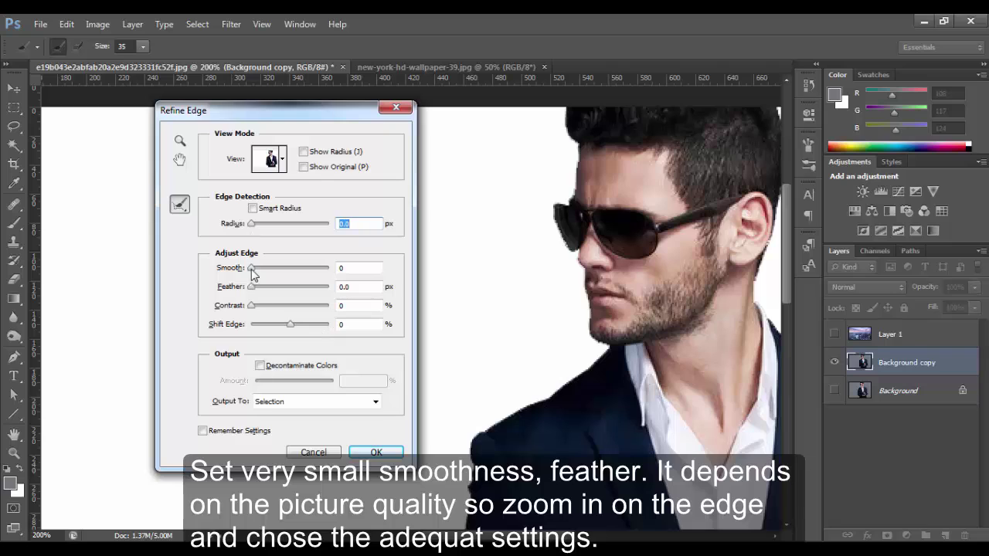
Set Smooth to 1, Feather to 0.2 px, and output to New Layer with Layer Mask.
key(Tab)
text(1)
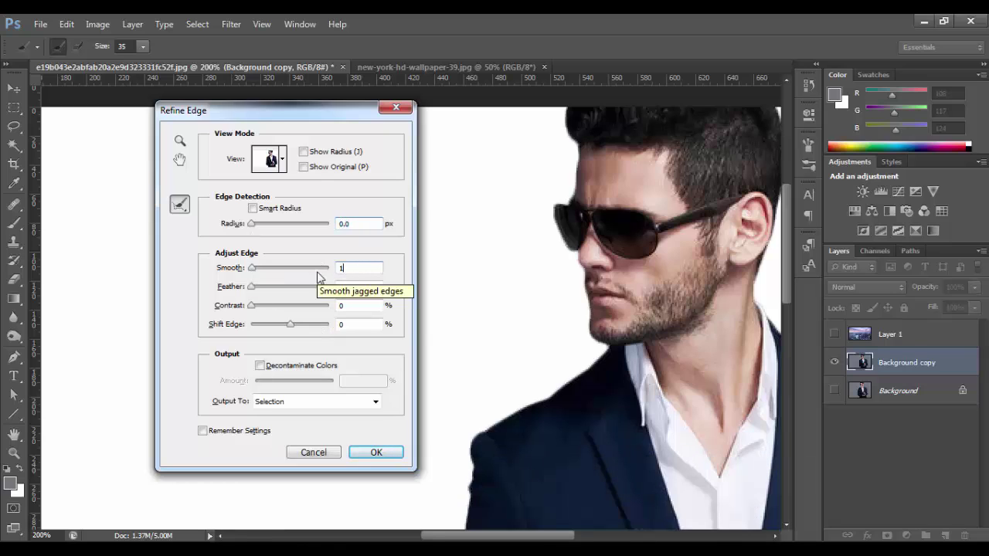
key(Tab)
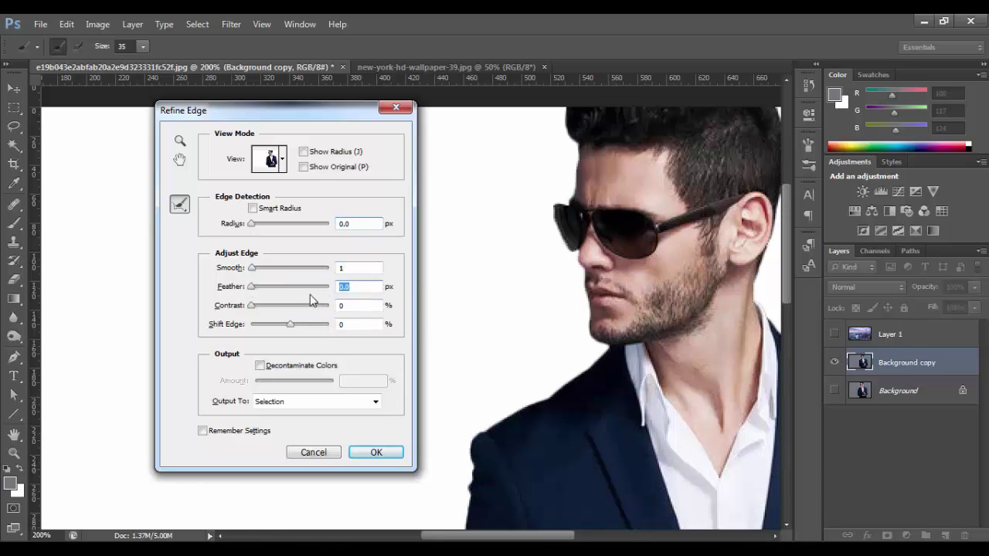
text(1)
text(0.2)
key(BackSpace)
text(5)
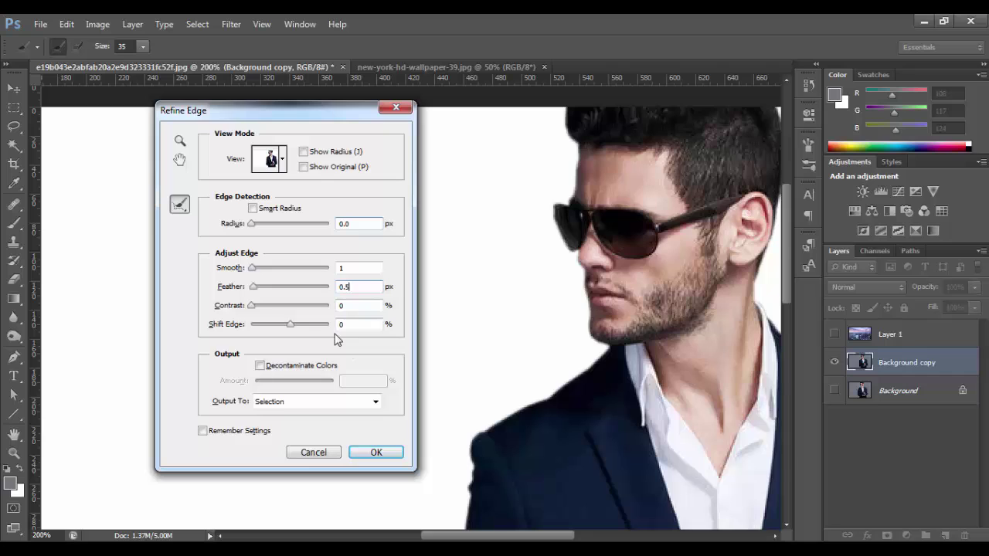
key(BackSpace)
text(1)
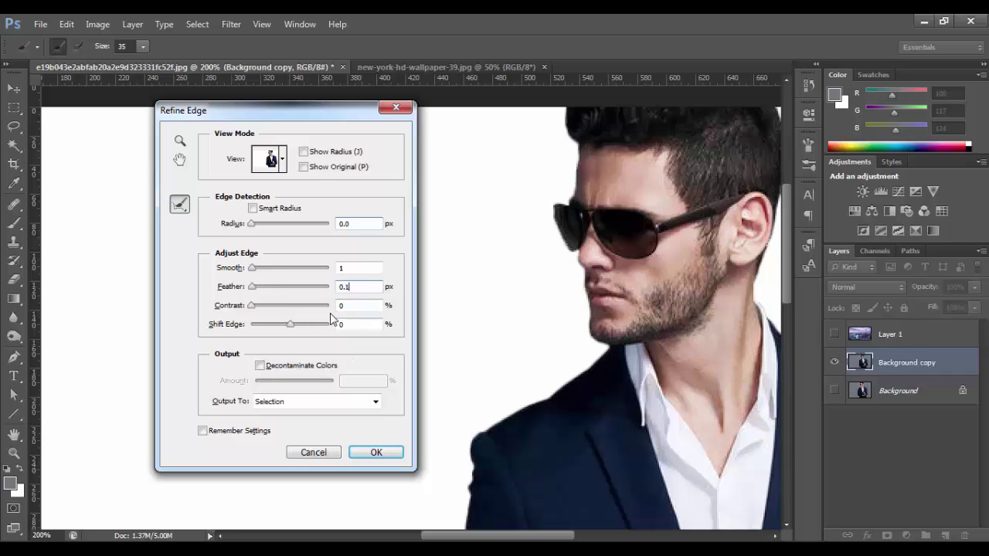
key(BackSpace)
text(2)
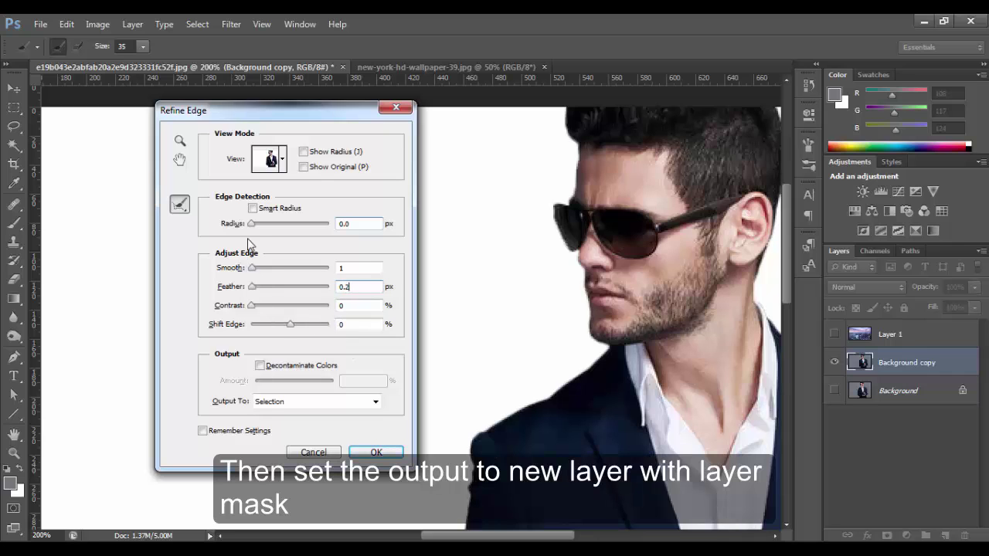
click(375, 401)
click(356, 448)
Apply the refinement, then show Layer 1 and move it beneath the masked cutout.
click(376, 453)
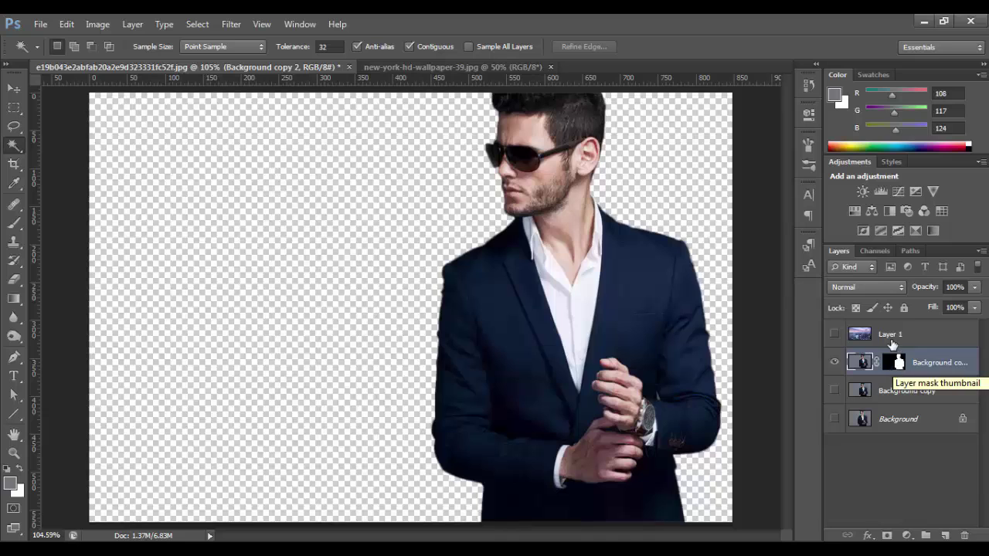
click(850, 343)
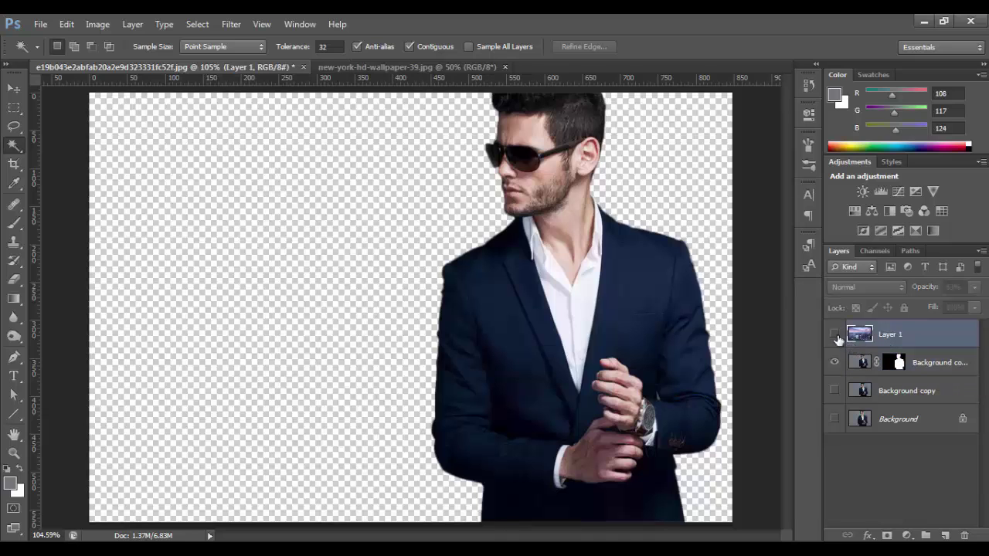
click(834, 333)
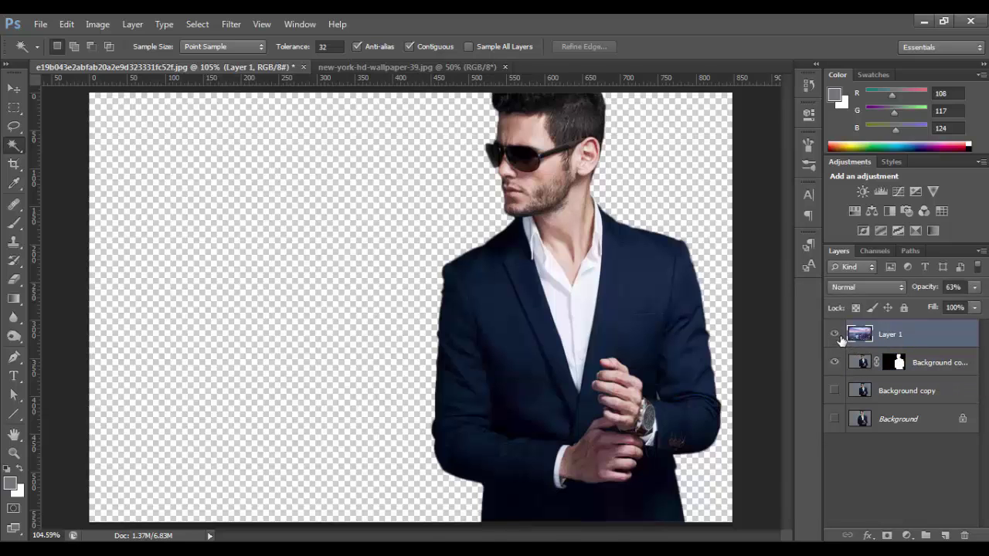
drag(916, 343, 917, 379)
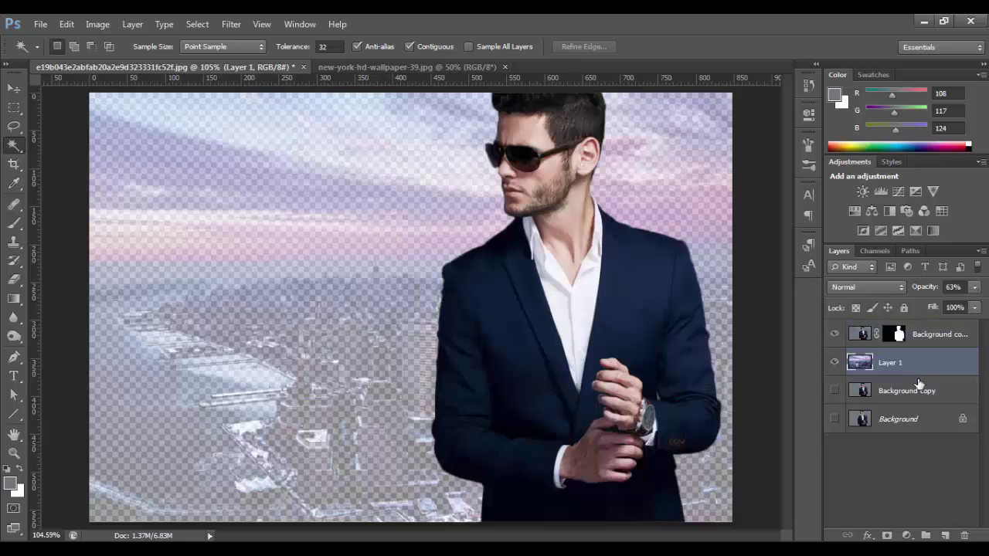
Raise the skyline to 100% opacity and place its duplicate, Layer 1 copy, at the top.
click(974, 288)
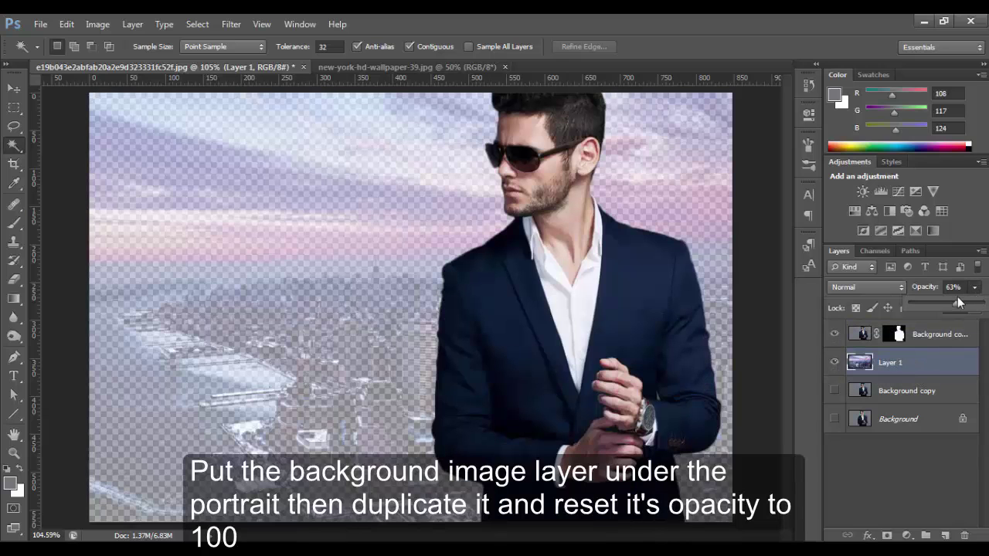
drag(976, 310, 984, 308)
click(940, 363)
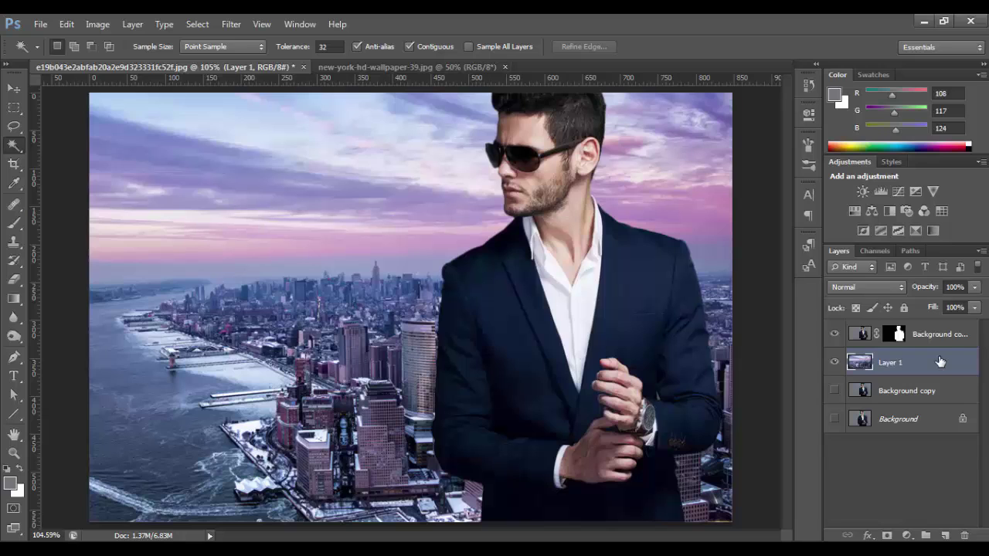
key(ctrl+j)
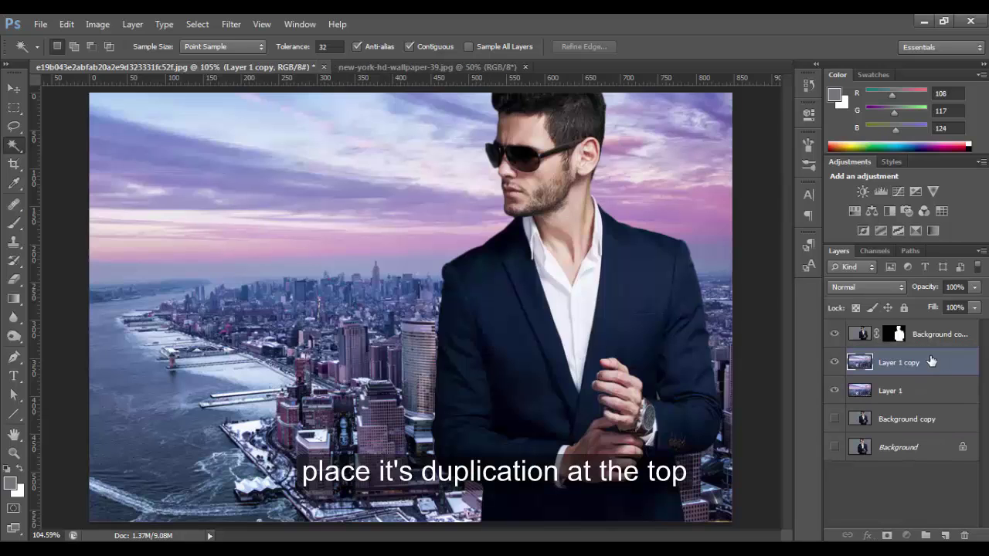
drag(935, 363, 930, 329)
click(835, 362)
drag(904, 362, 915, 340)
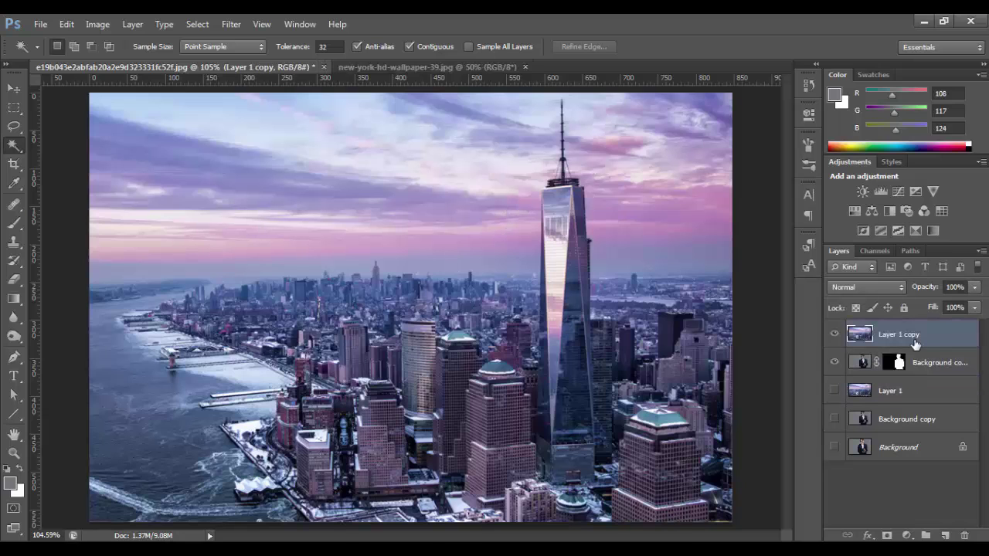
Load the man's mask as a selection, invert it, and add it as Layer 1 copy's mask.
ctrl+click(898, 363)
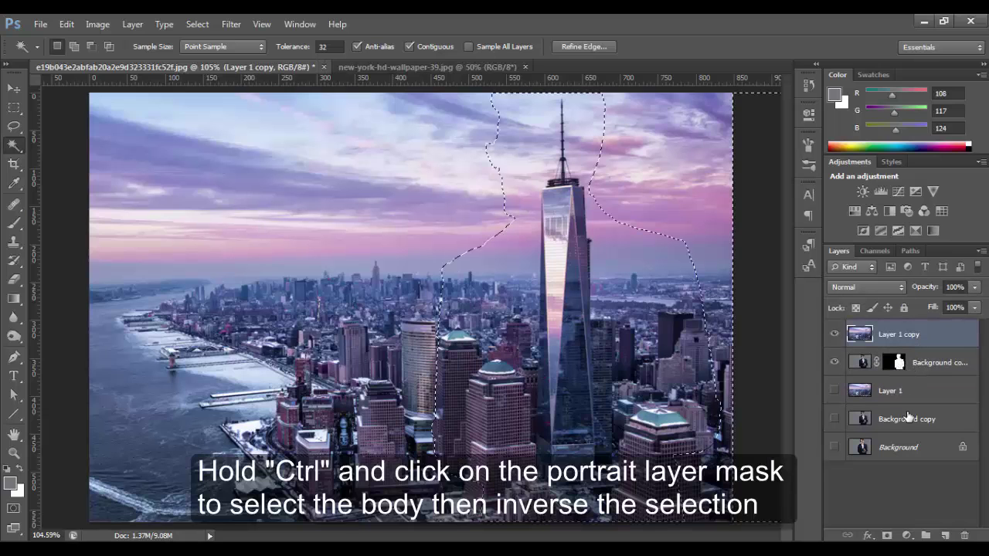
right_click(609, 337)
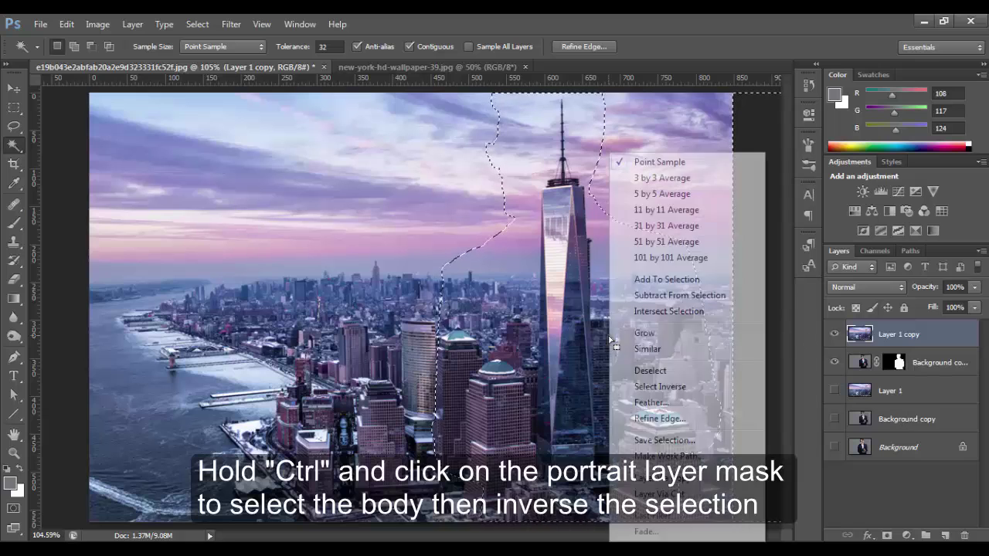
key(ctrl+shift+i)
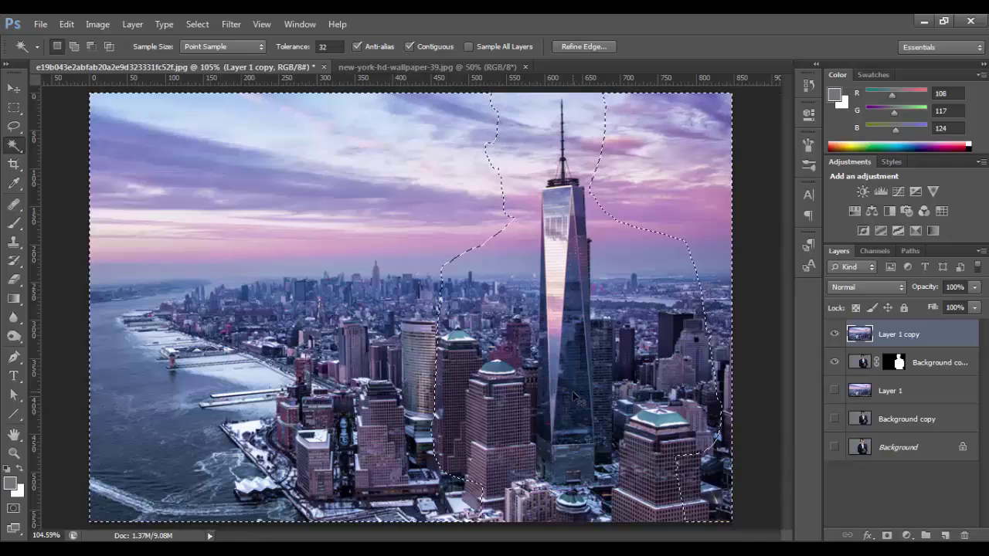
right_click(590, 360)
right_click(403, 326)
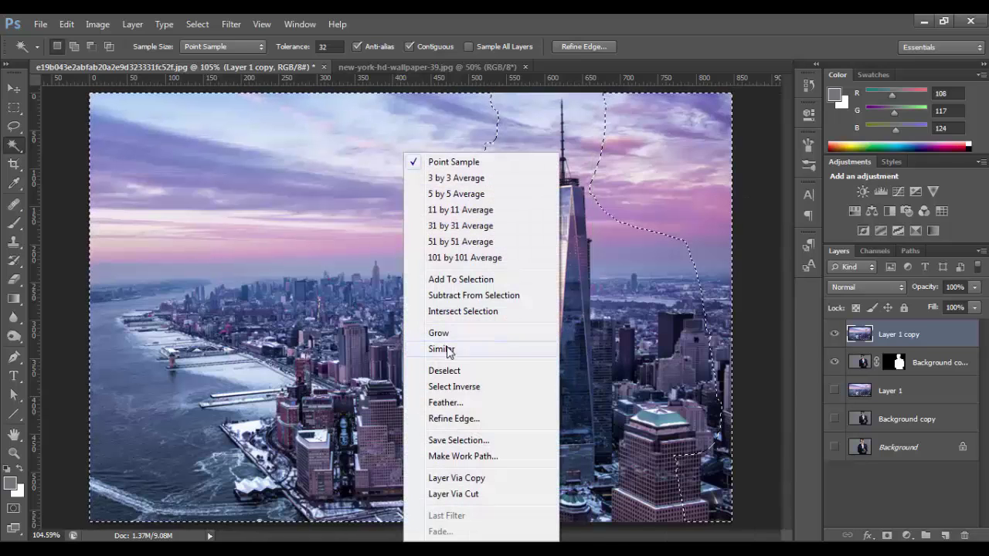
click(541, 325)
click(885, 534)
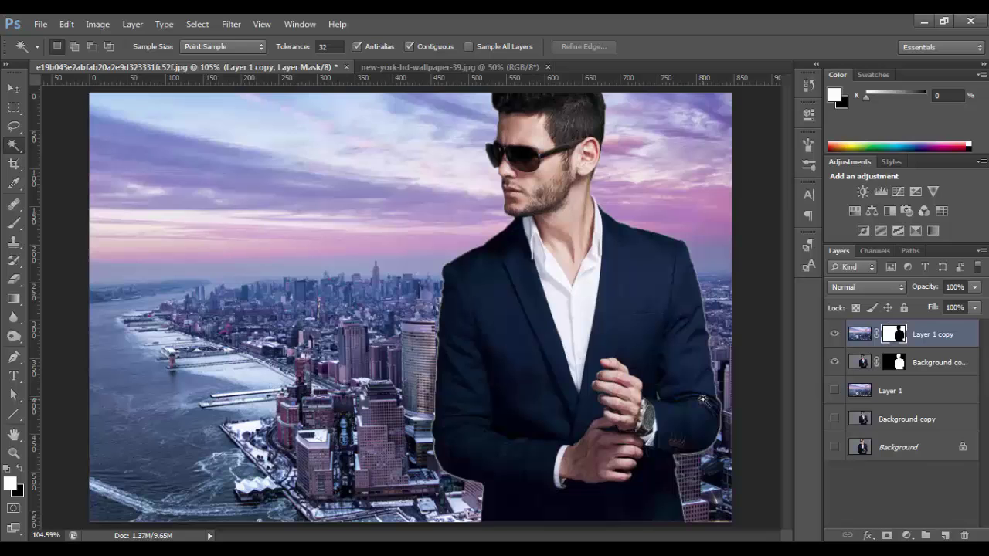
Swap the foreground and background colours and zoom into the man's jacket shoulder.
key(x)
scroll(635, 261, up, 4)
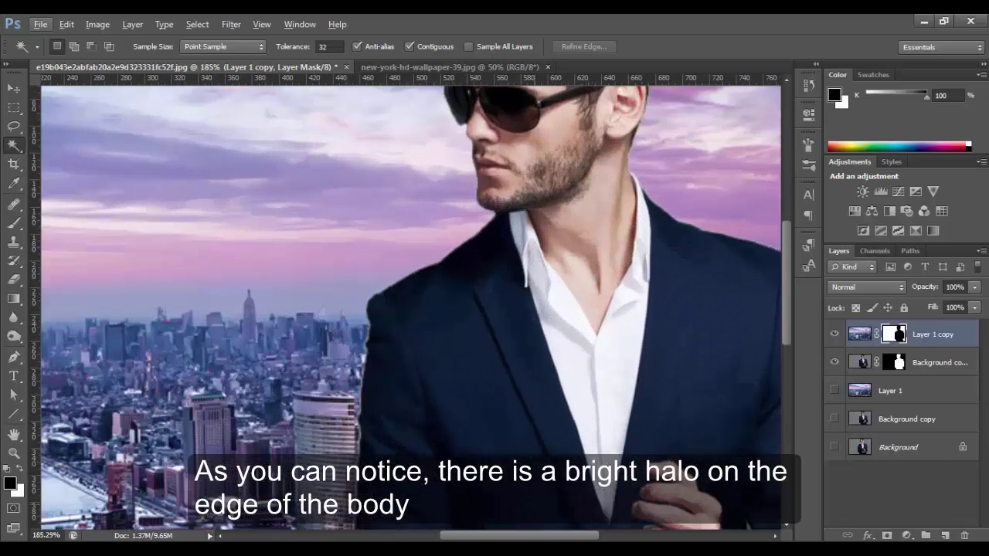
scroll(625, 322, up, 1)
scroll(442, 367, up, 2)
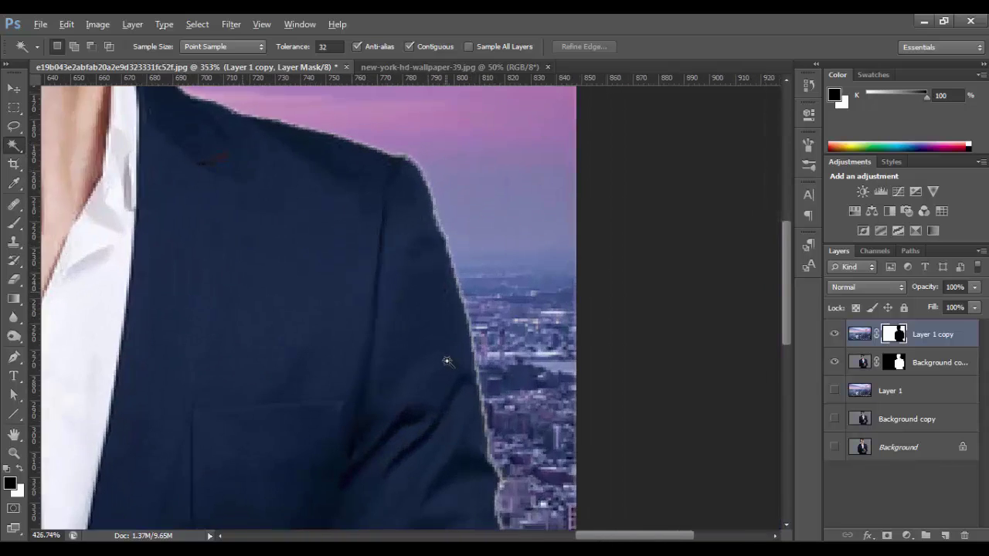
scroll(448, 361, up, 1)
scroll(485, 357, up, 1)
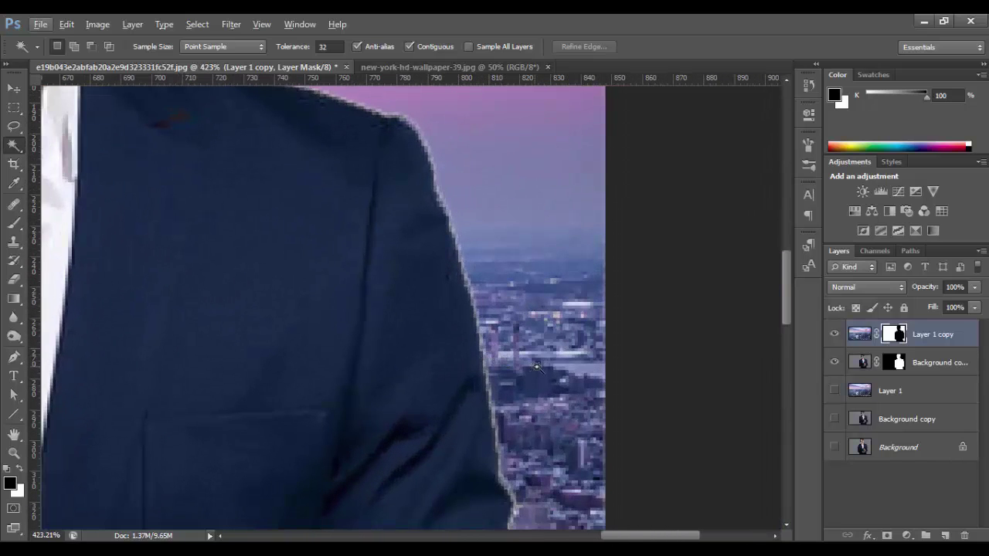
Open Refine Mask from the Layer 1 copy mask's context menu.
right_click(896, 335)
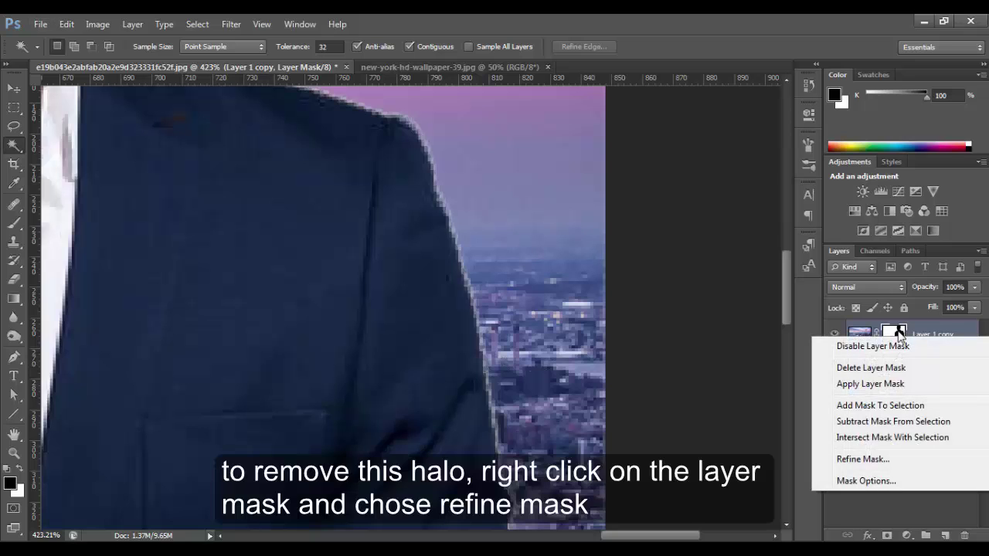
key(Escape)
right_click(898, 334)
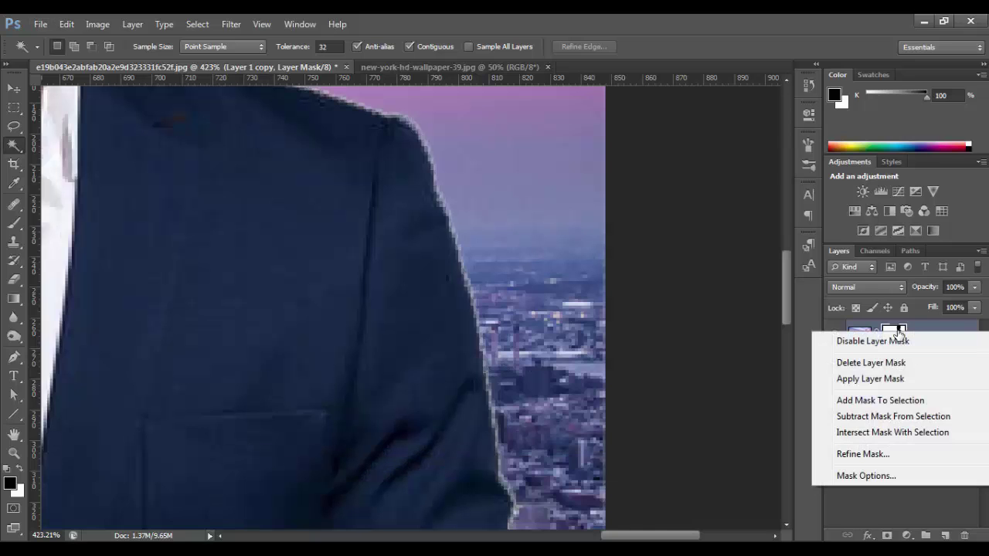
click(881, 452)
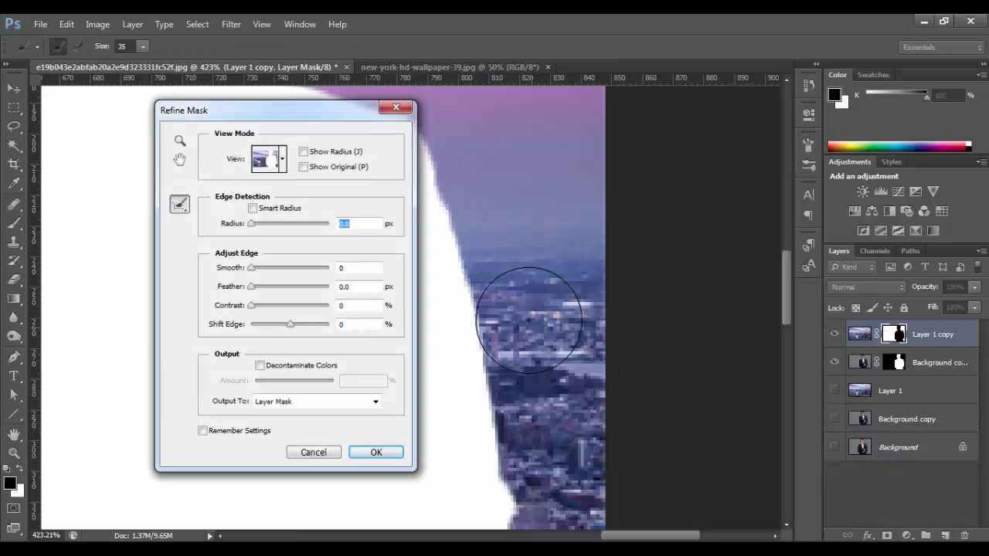
Preview the mask On Layers, push Shift Edge to +100%, and apply the refinement.
click(282, 160)
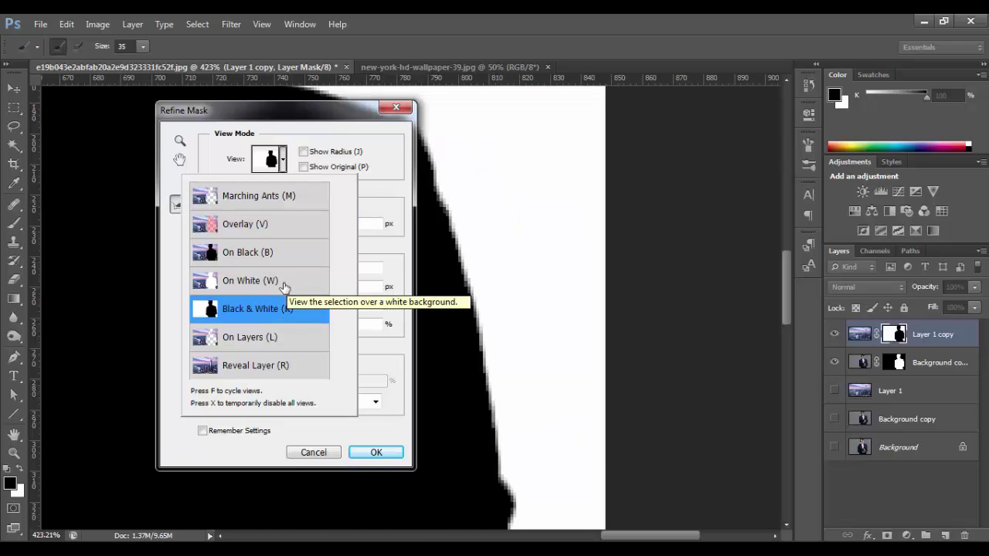
click(294, 349)
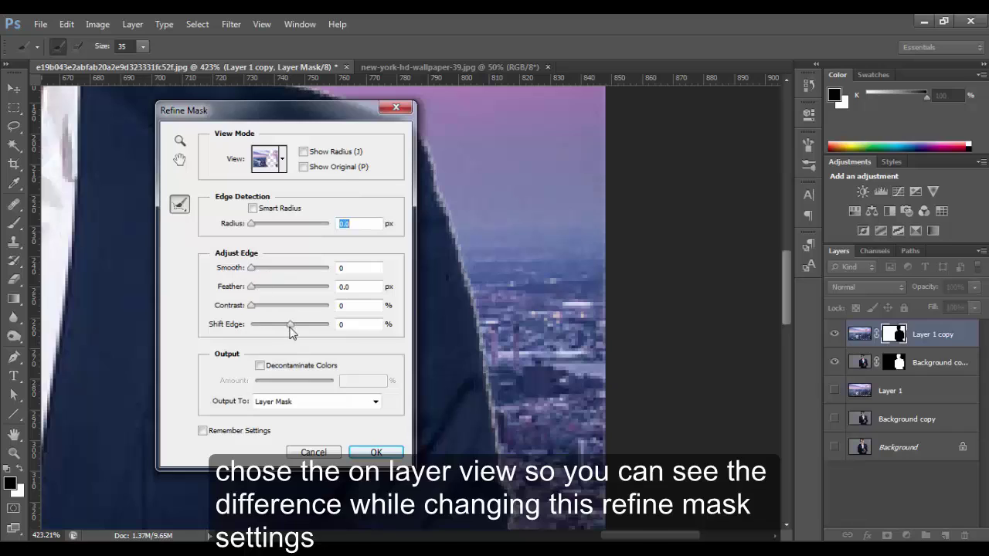
drag(290, 325, 303, 330)
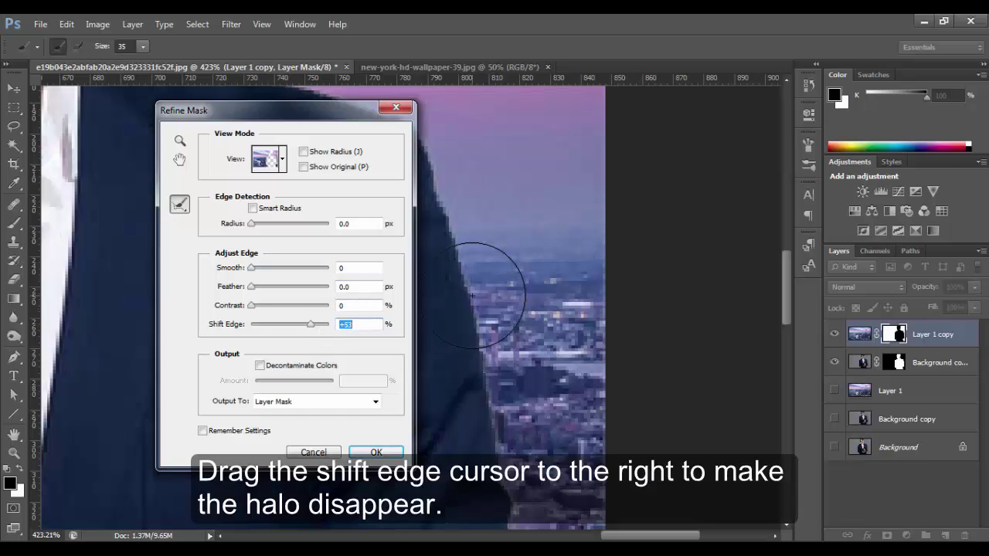
key(ctrl+0)
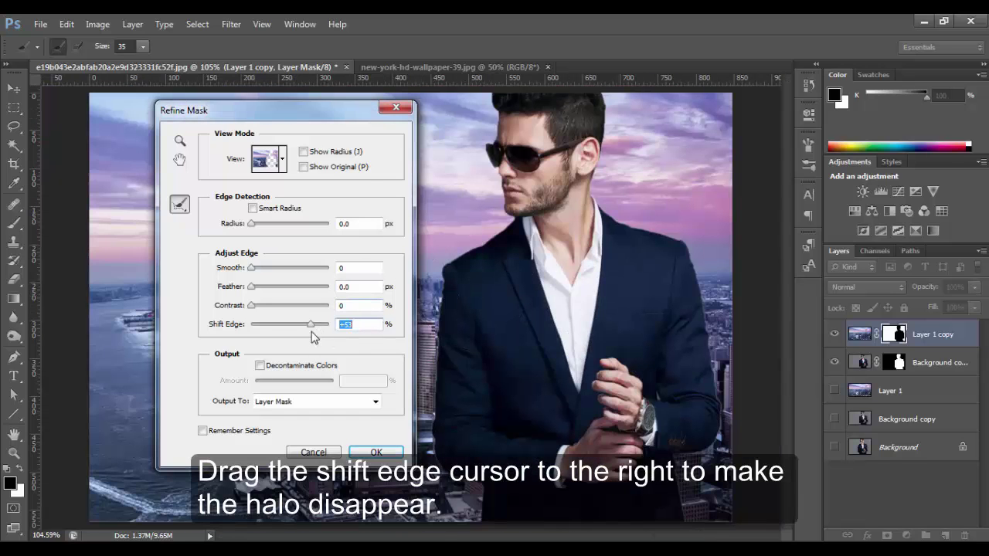
drag(322, 329, 324, 330)
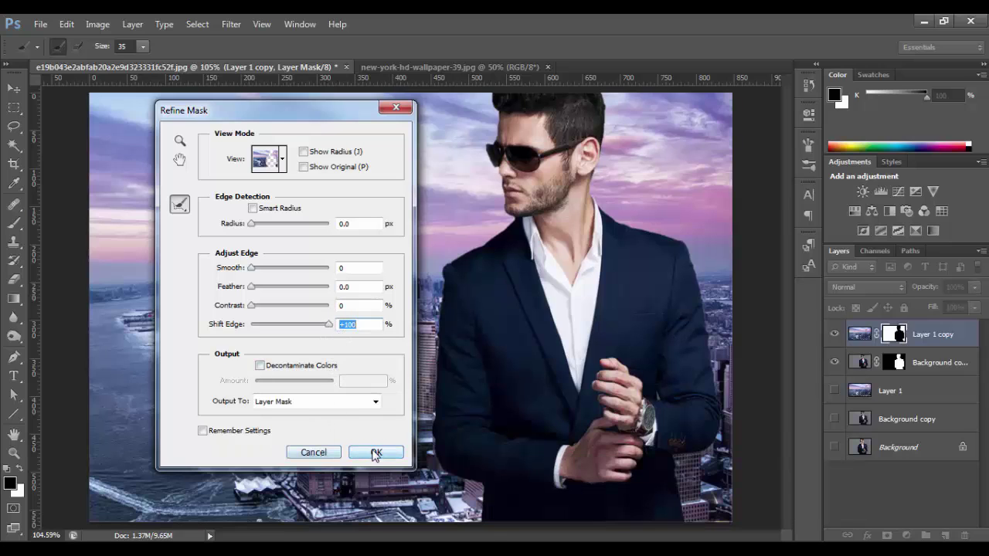
key(Return)
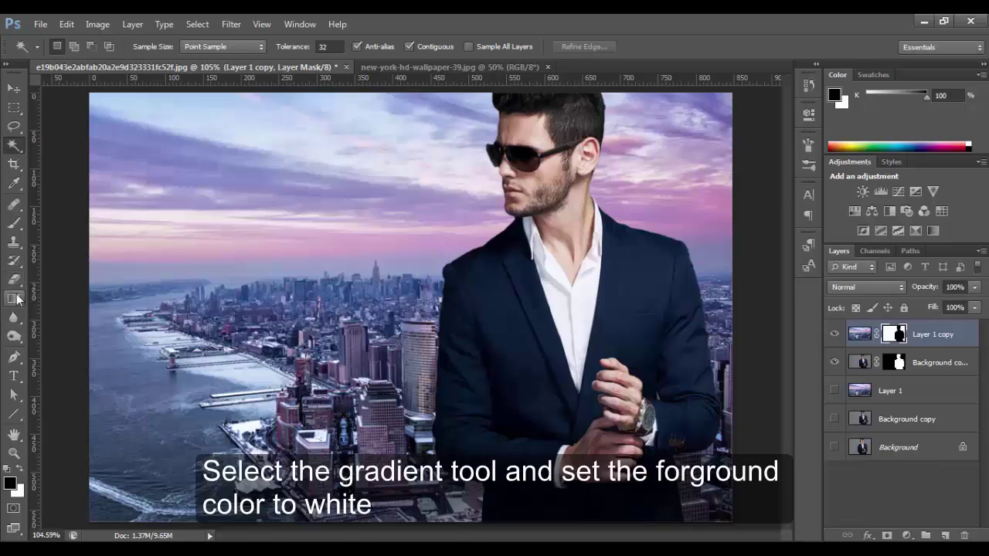
With the Gradient tool and white foreground, select the inverse of the body mask.
click(14, 299)
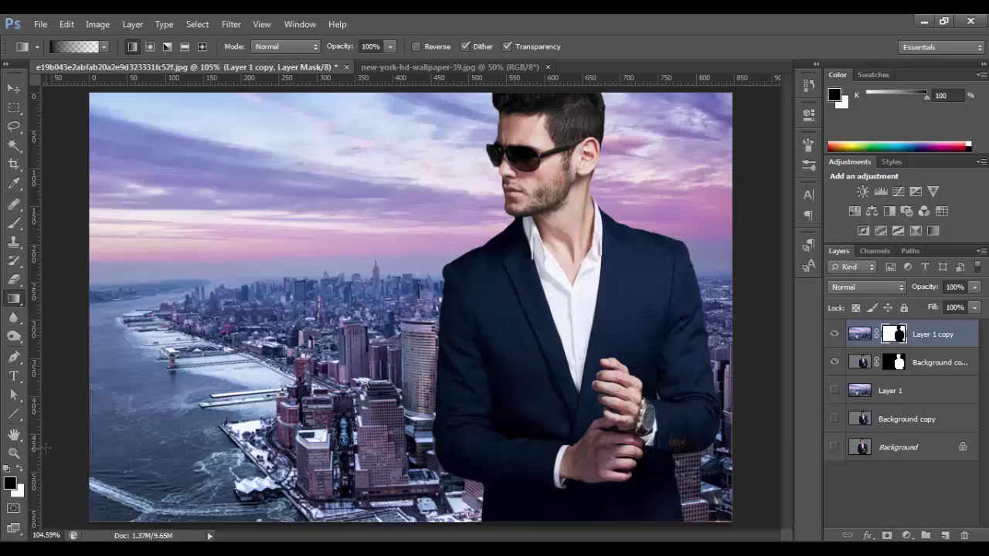
click(19, 471)
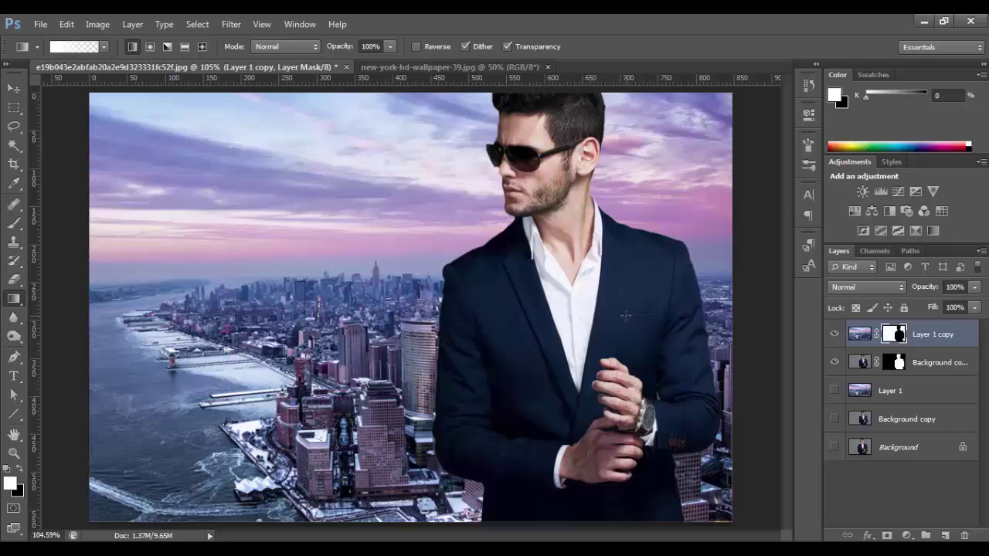
ctrl+click(888, 339)
key(ctrl+shift+i)
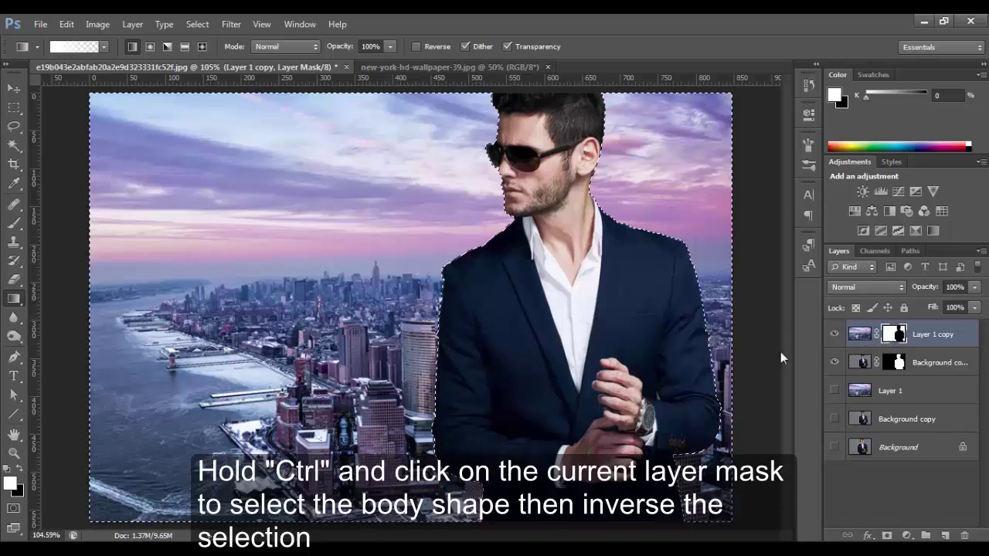
Place a vertical guide down the man's centre and gradient-fade his right side into the skyline.
drag(576, 345, 452, 346)
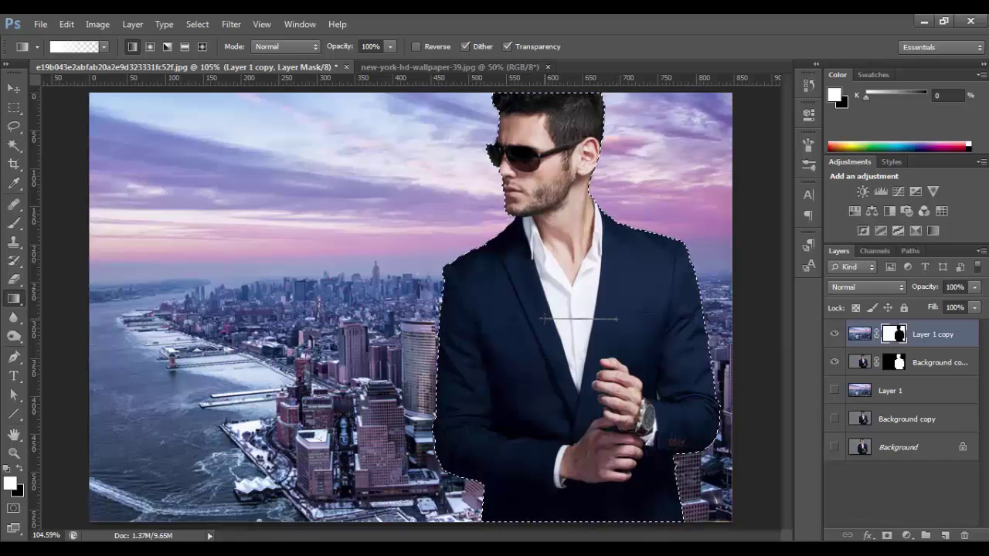
drag(543, 318, 544, 318)
key(ctrl+z)
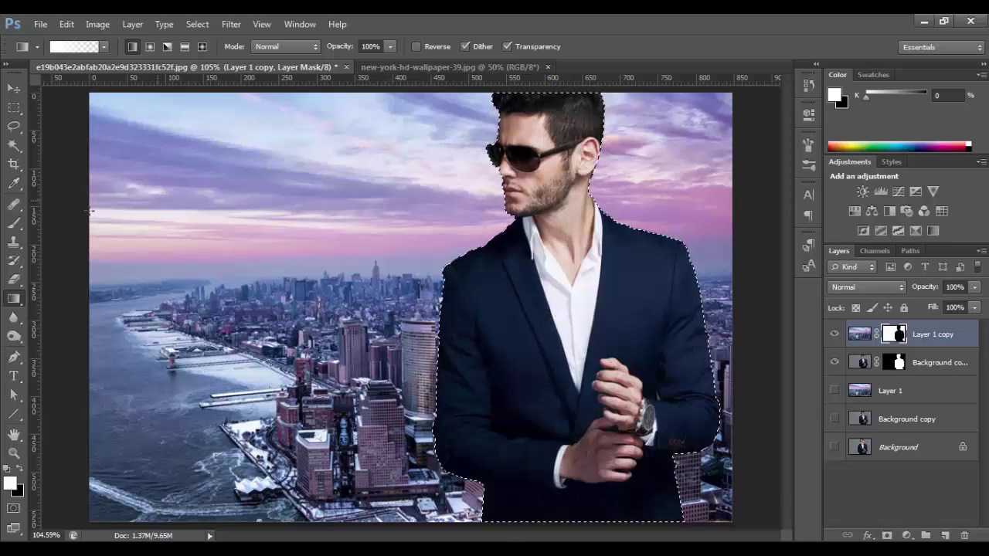
mouse_move(38, 234)
mouse_down()
mouse_move(556, 239)
mouse_move(550, 236)
mouse_up()
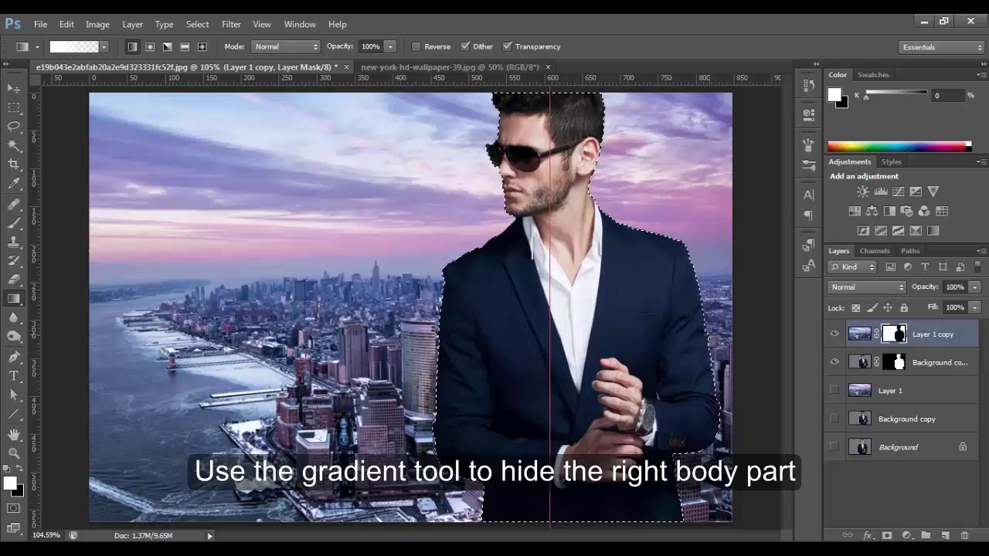
drag(708, 334, 549, 334)
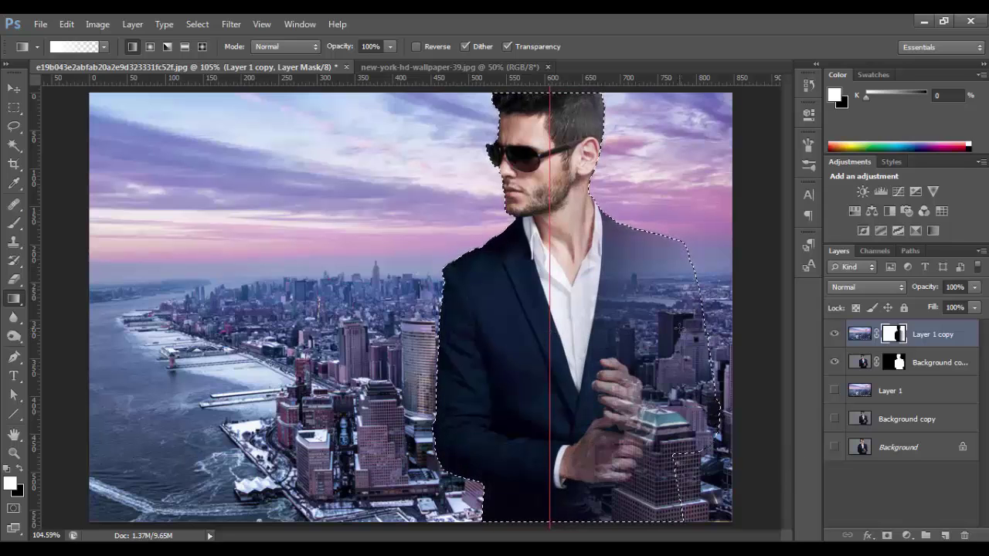
drag(705, 327, 549, 327)
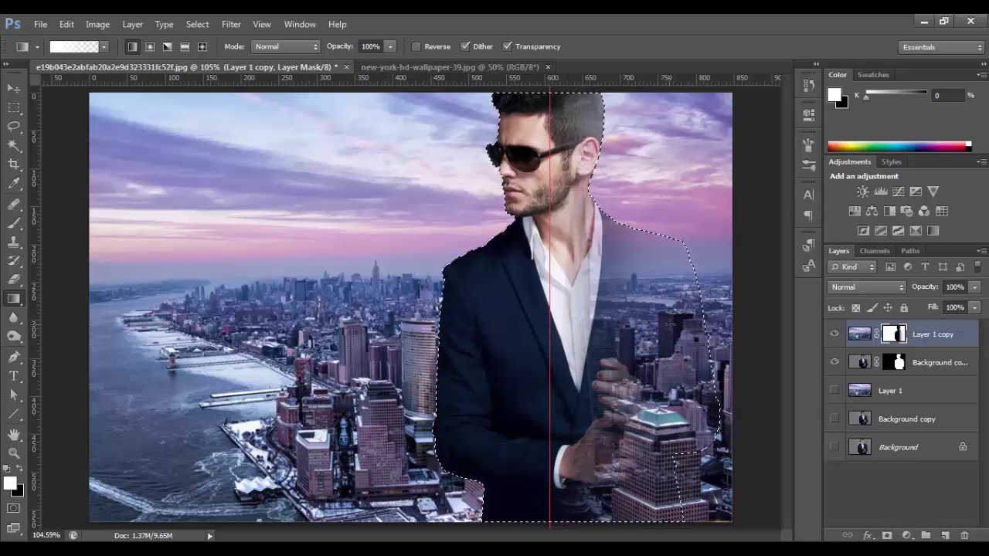
Paint the Layer 1 copy mask with a soft brush to reveal the tower over his head and chest.
key(b)
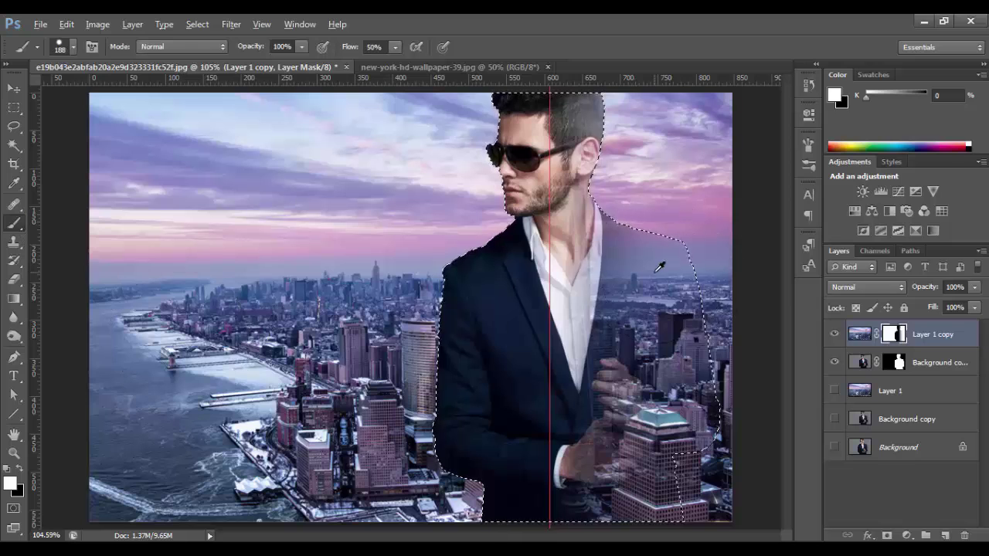
alt+right_click(633, 309)
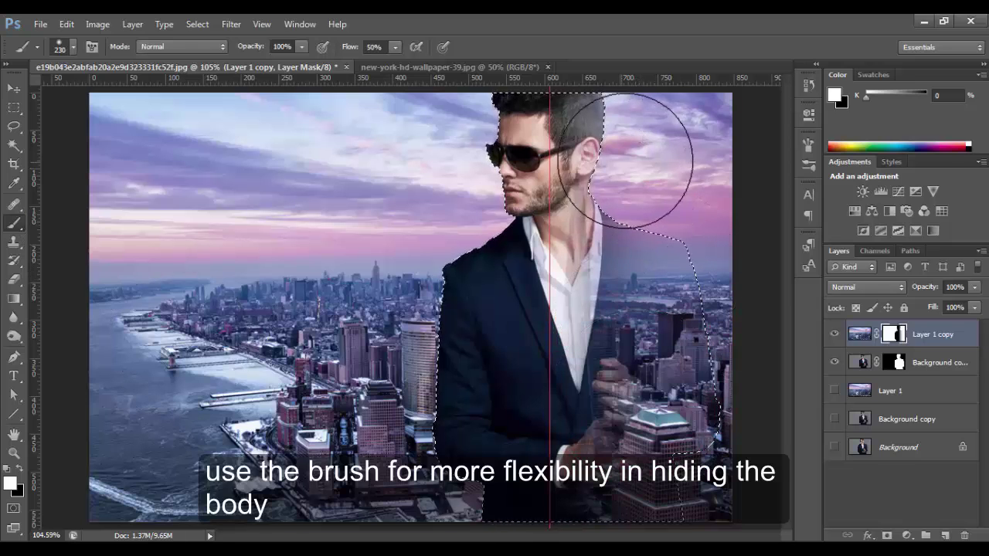
mouse_move(628, 139)
mouse_down()
mouse_move(629, 111)
mouse_move(651, 287)
mouse_move(638, 346)
mouse_move(662, 220)
mouse_move(610, 371)
mouse_move(626, 494)
mouse_move(574, 475)
mouse_move(584, 353)
mouse_move(641, 254)
mouse_move(634, 150)
mouse_move(651, 298)
mouse_up()
mouse_move(568, 455)
mouse_down()
mouse_move(556, 495)
mouse_move(618, 471)
mouse_up()
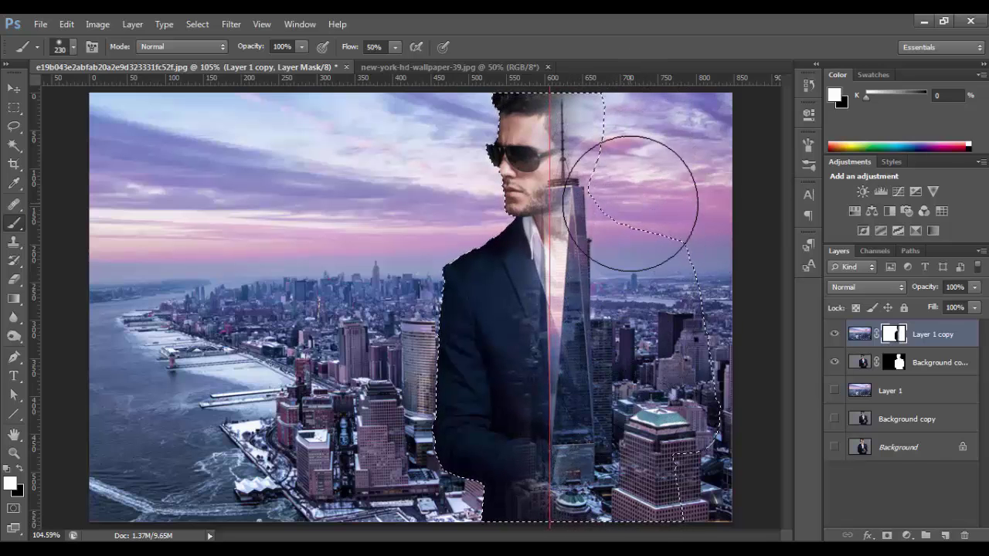
With a 147 px brush, clear the suit and spire haze, then load the body selection.
drag(647, 297, 611, 298)
drag(599, 340, 665, 298)
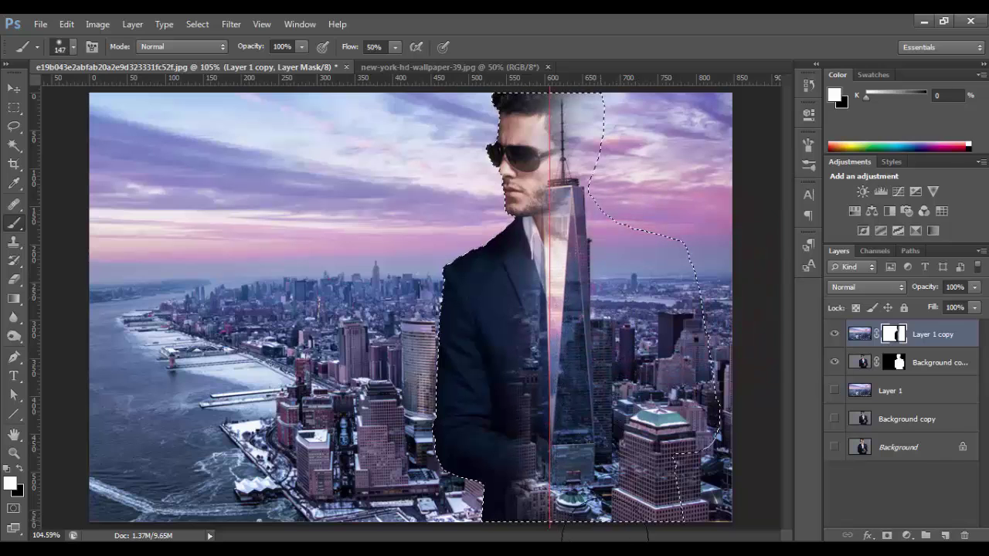
drag(597, 214, 693, 338)
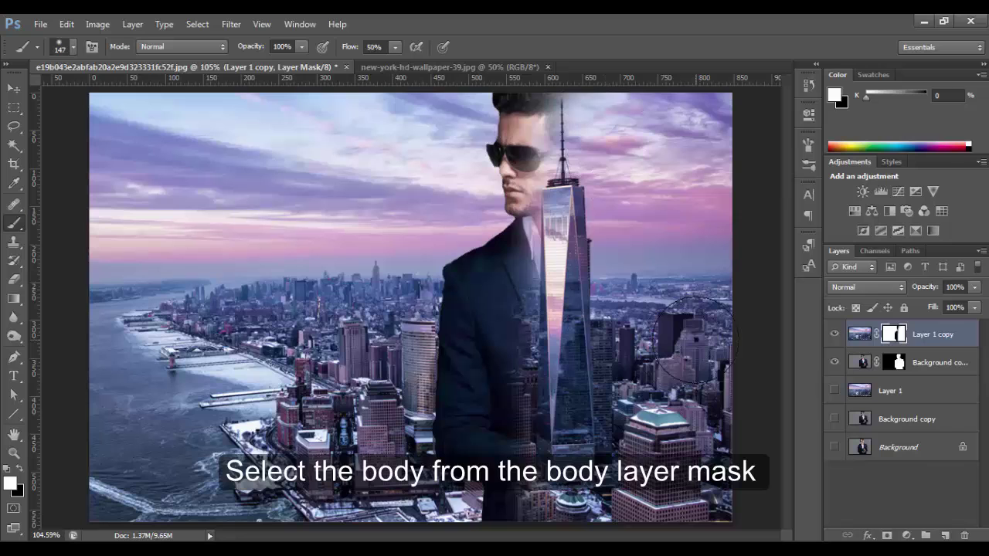
ctrl+click(895, 363)
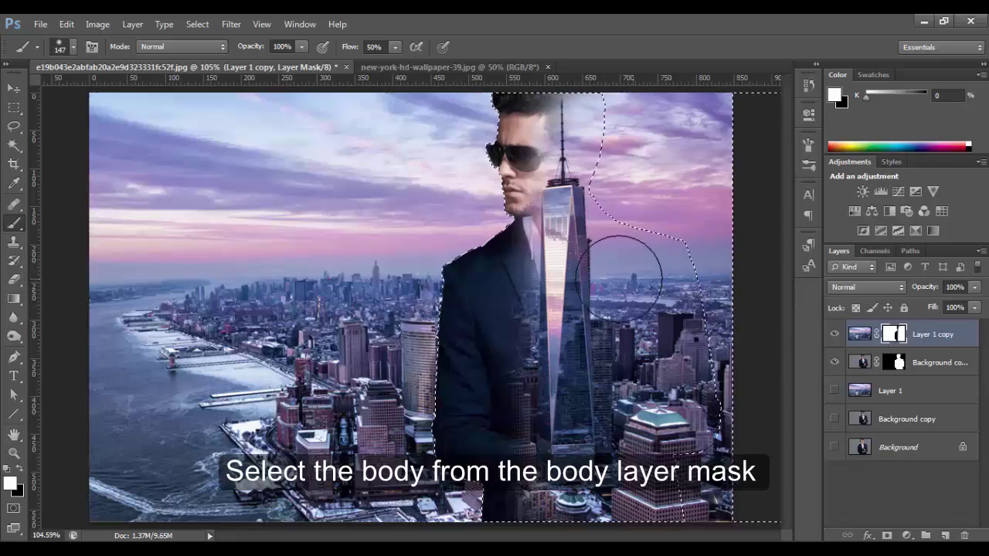
click(14, 145)
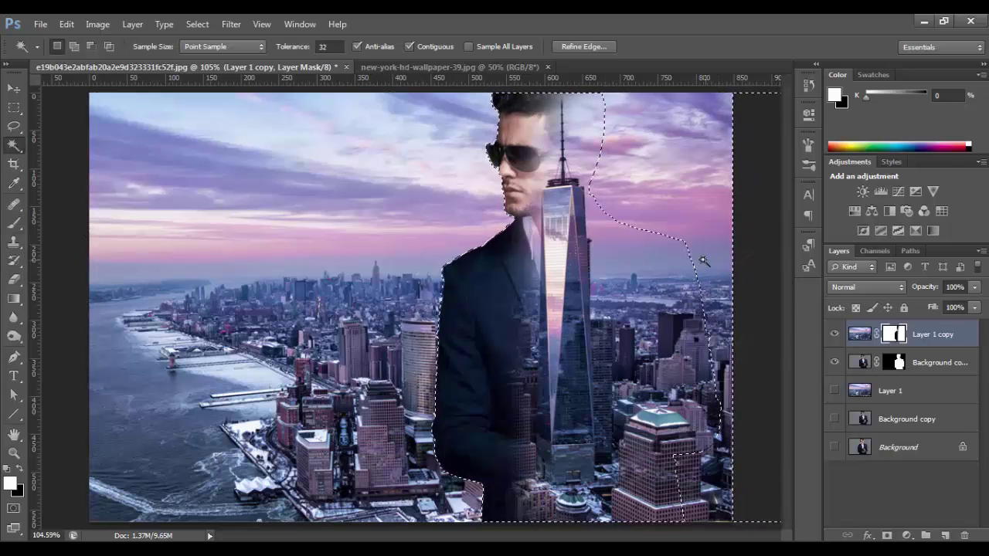
Add a new empty top layer and sample a sky purple as the paint colour.
click(14, 223)
click(860, 362)
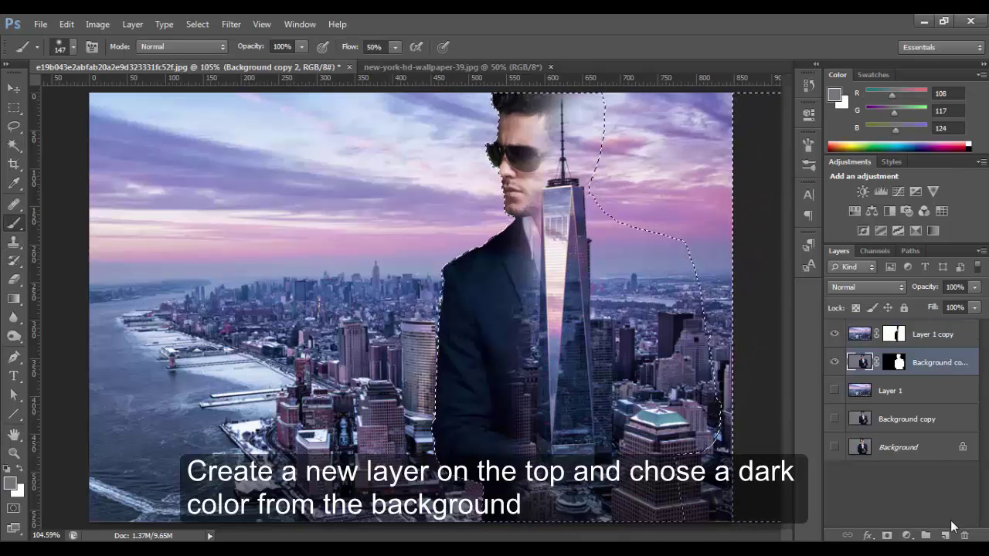
click(931, 333)
click(947, 535)
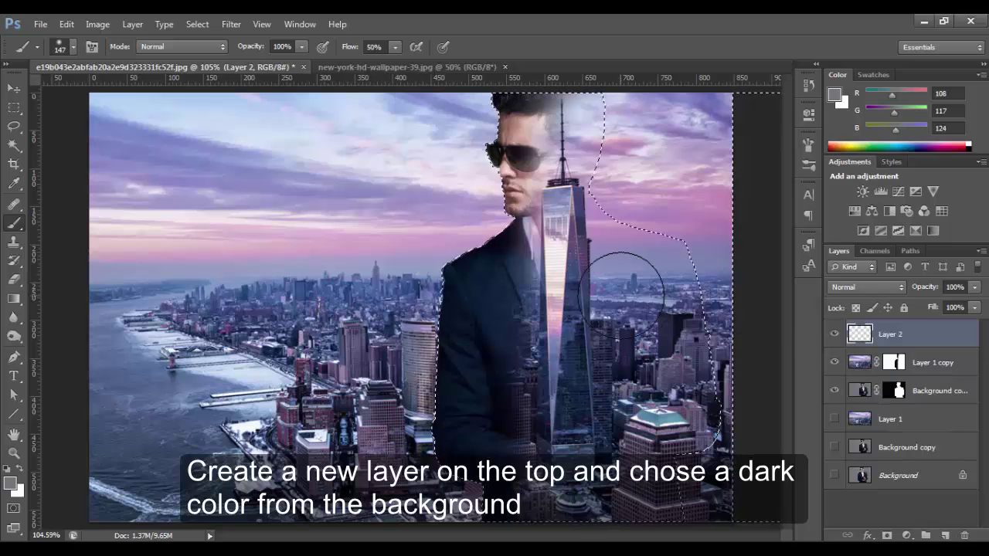
click(10, 483)
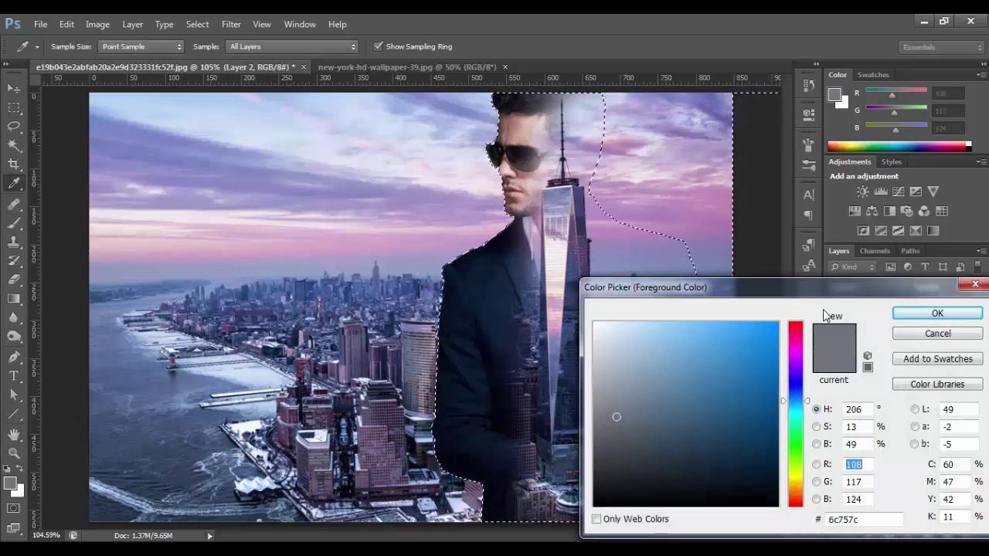
click(934, 313)
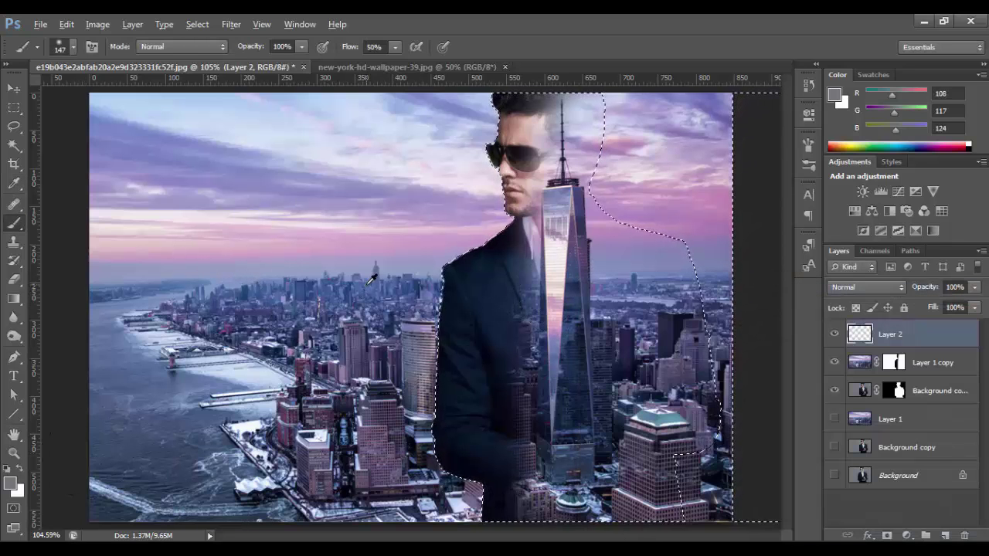
alt+click(669, 243)
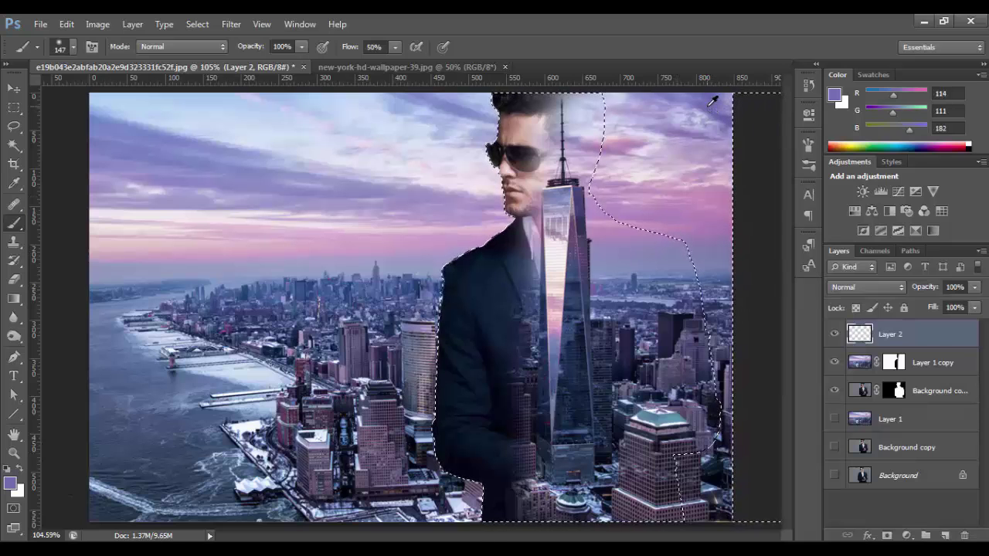
drag(673, 286, 676, 341)
Invert the selection and paint purple along the man's faded right edge with a 105 px brush.
key(w)
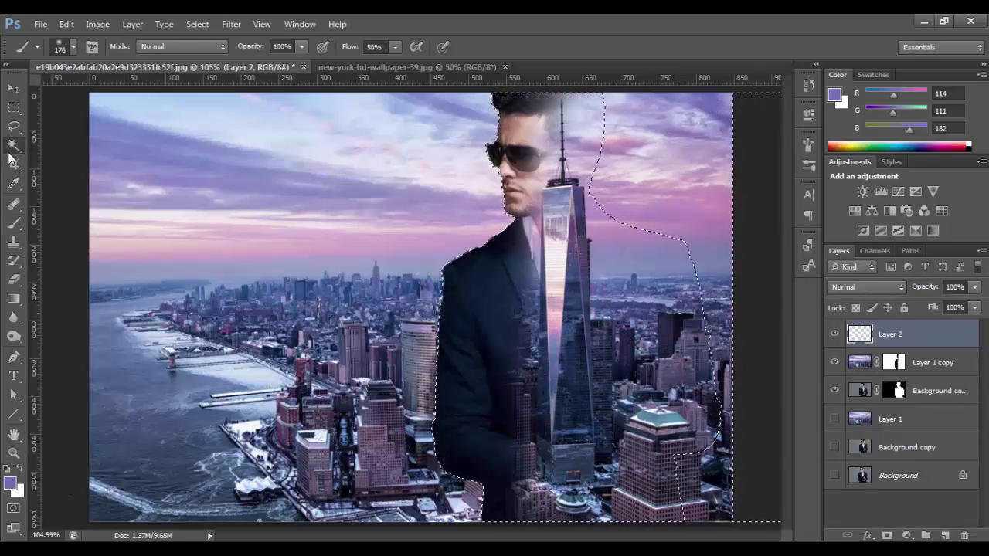
right_click(557, 155)
click(616, 388)
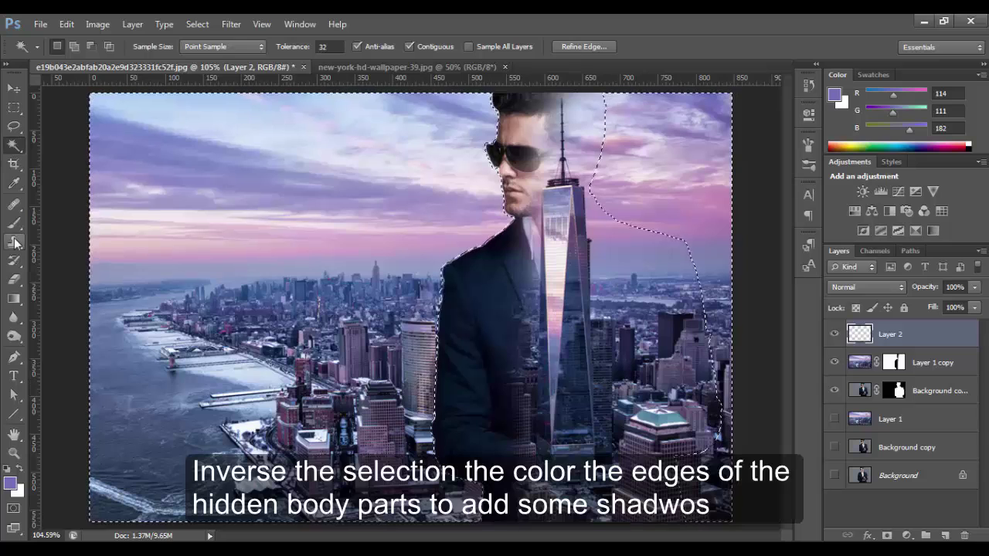
key(b)
mouse_move(590, 146)
mouse_down()
mouse_move(583, 119)
mouse_move(577, 166)
mouse_move(687, 379)
mouse_move(672, 265)
mouse_move(666, 378)
mouse_up()
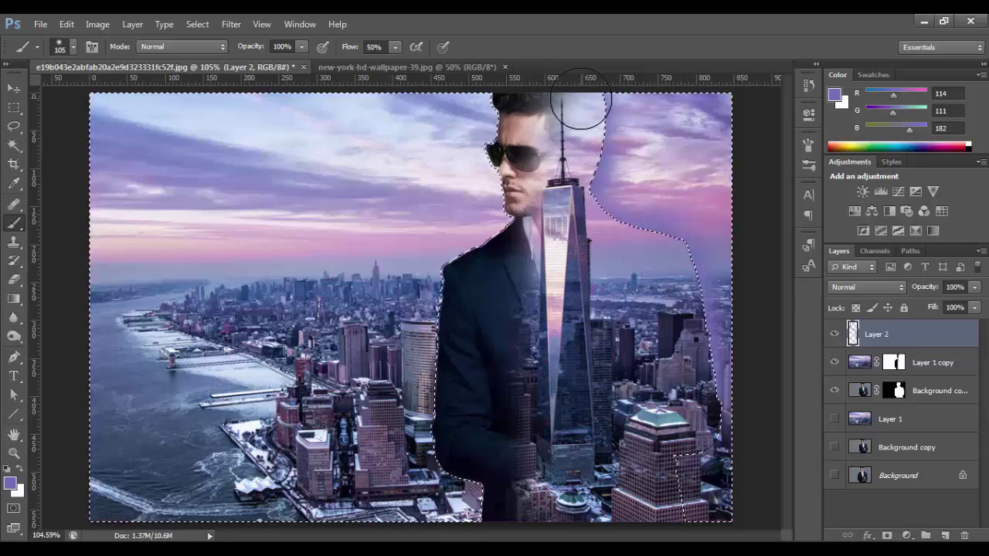
drag(581, 102, 691, 248)
key(ctrl+d)
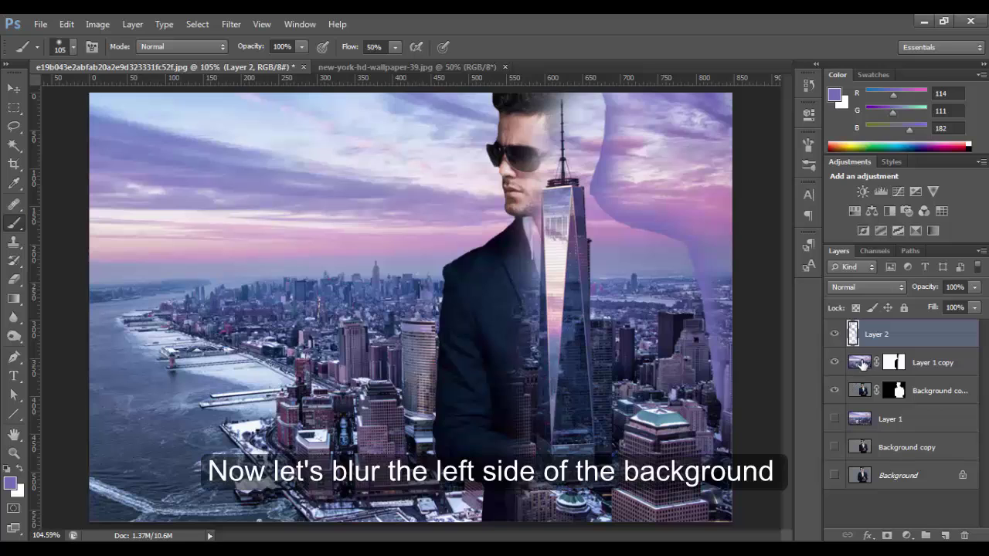
On Layer 1 copy, lasso the city area left of the man's body.
click(861, 364)
click(14, 107)
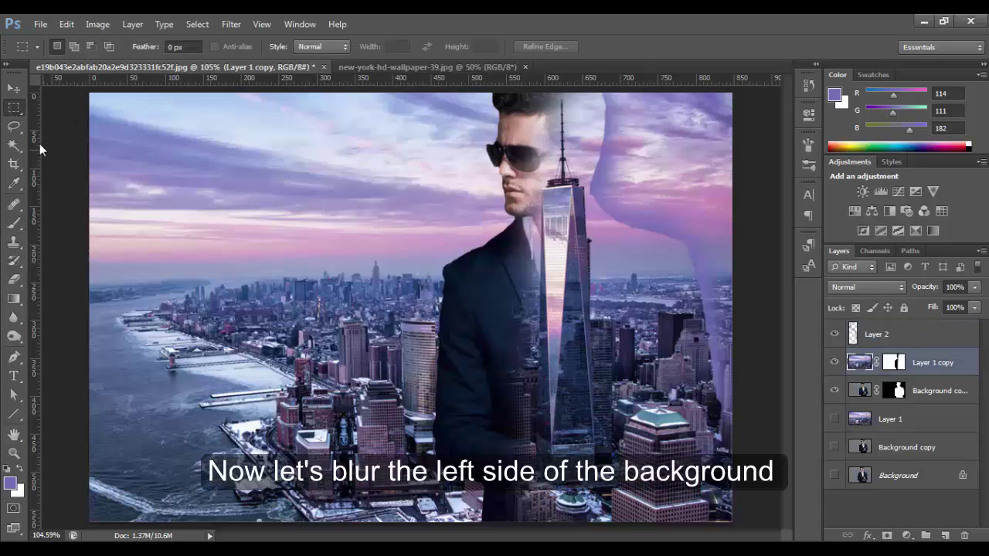
click(15, 129)
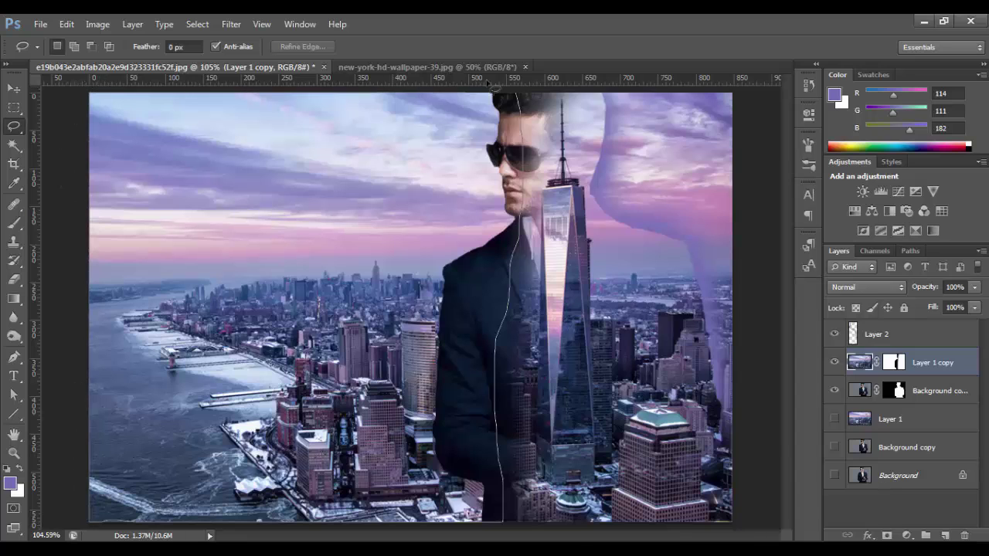
drag(520, 91, 519, 94)
right_click(14, 145)
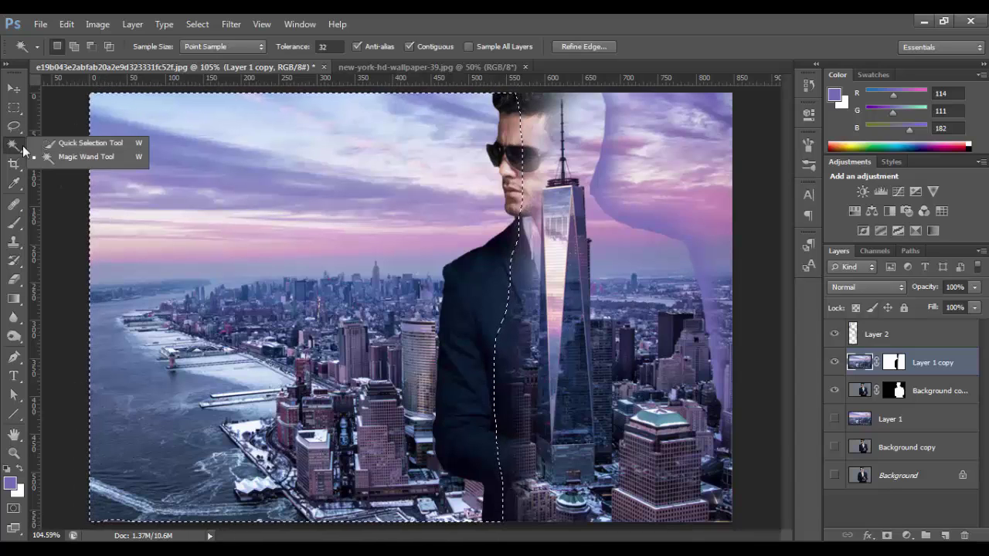
click(85, 141)
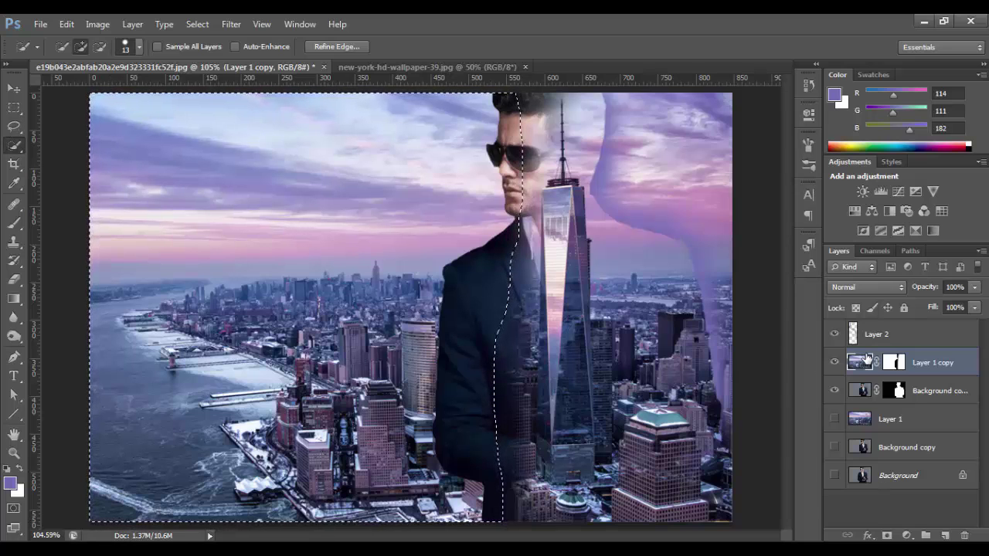
Paint black on Layer 1 copy's mask to hide the skyline left of the man.
click(889, 363)
key(d)
key(b)
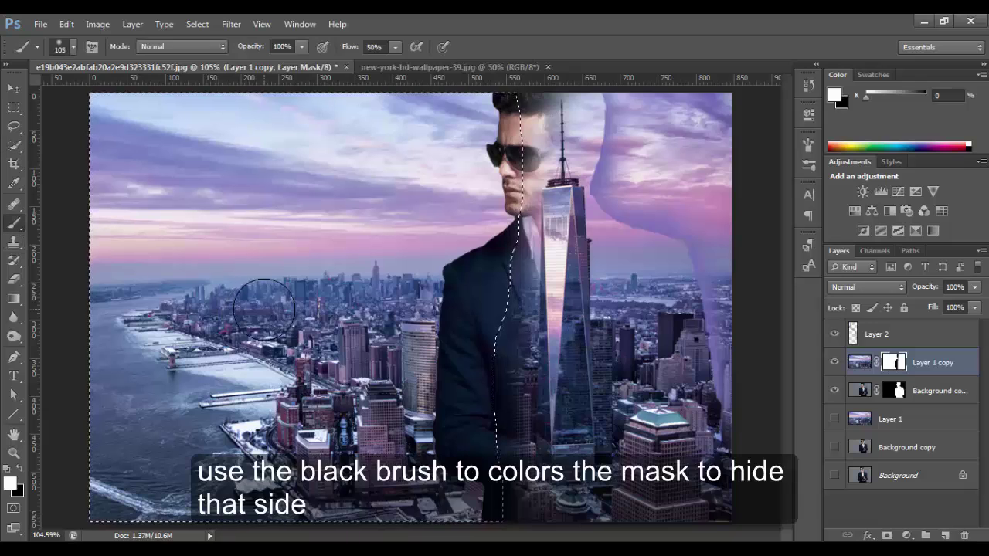
key(x)
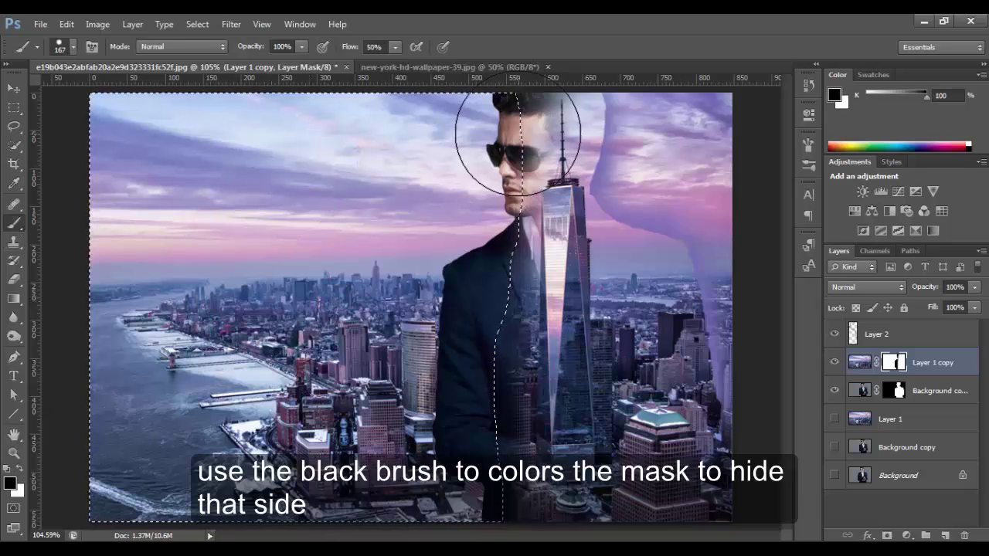
mouse_move(502, 105)
mouse_down()
mouse_move(467, 479)
mouse_move(132, 474)
mouse_move(419, 136)
mouse_move(150, 364)
mouse_move(225, 309)
mouse_move(221, 282)
mouse_up()
Show Layer 1 and soften the city with a 5-pixel Gaussian Blur.
click(889, 419)
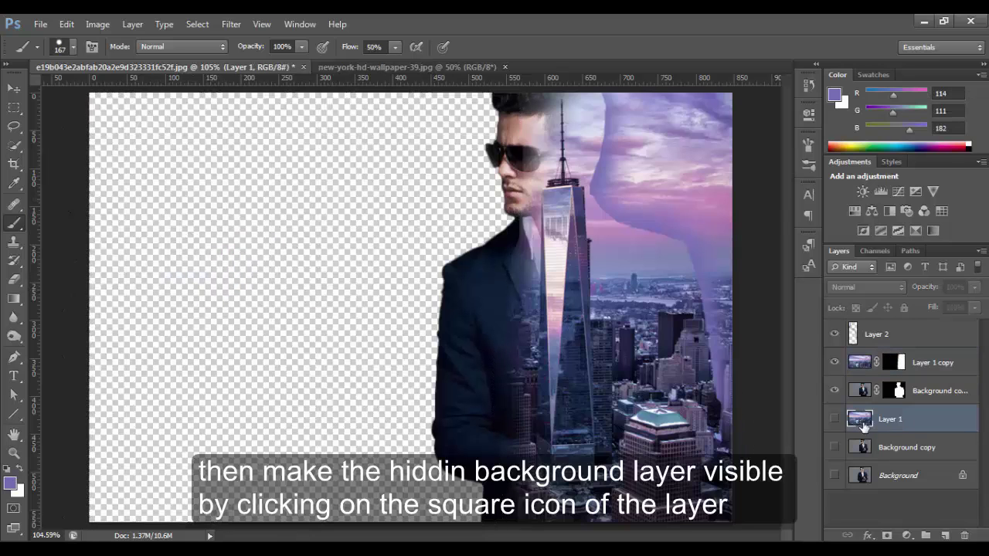
click(835, 419)
click(231, 24)
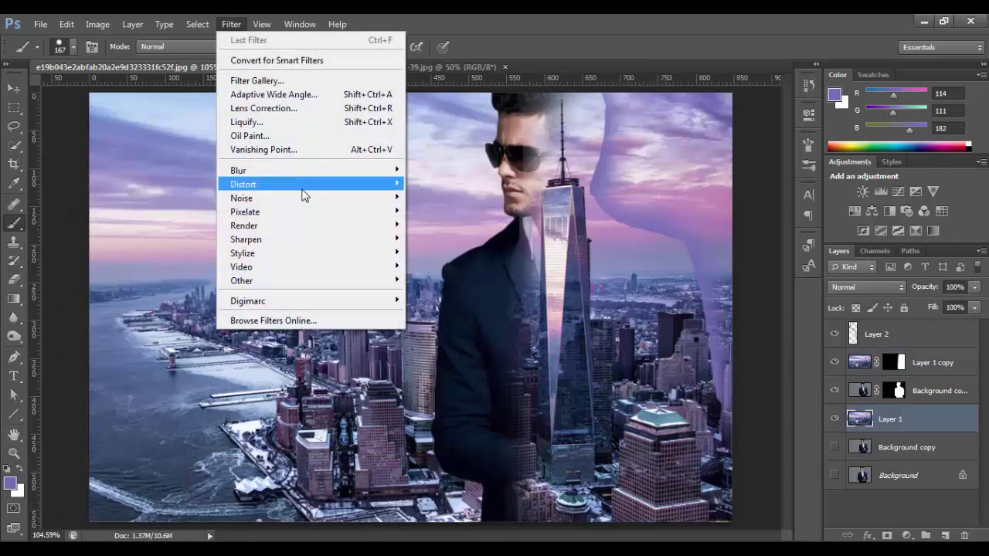
click(471, 269)
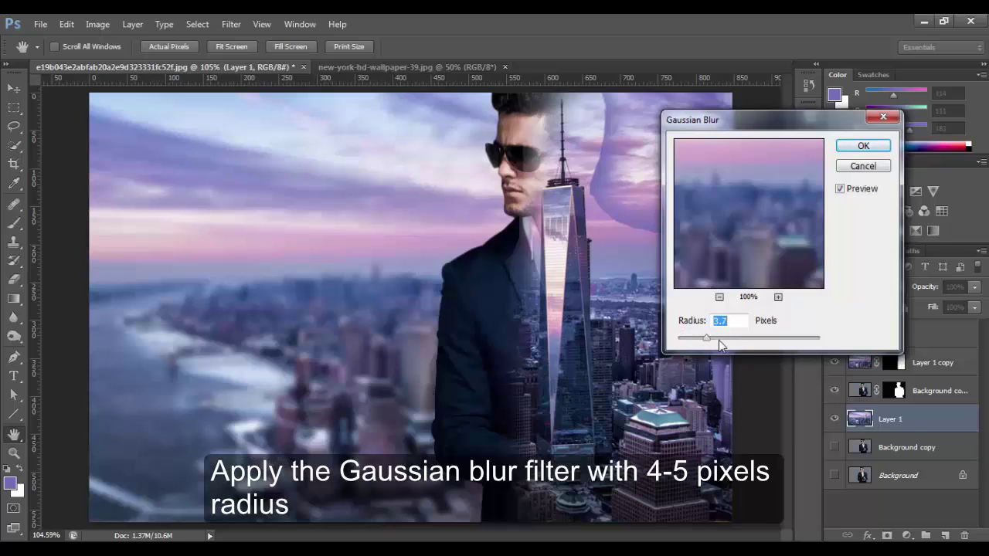
text(4)
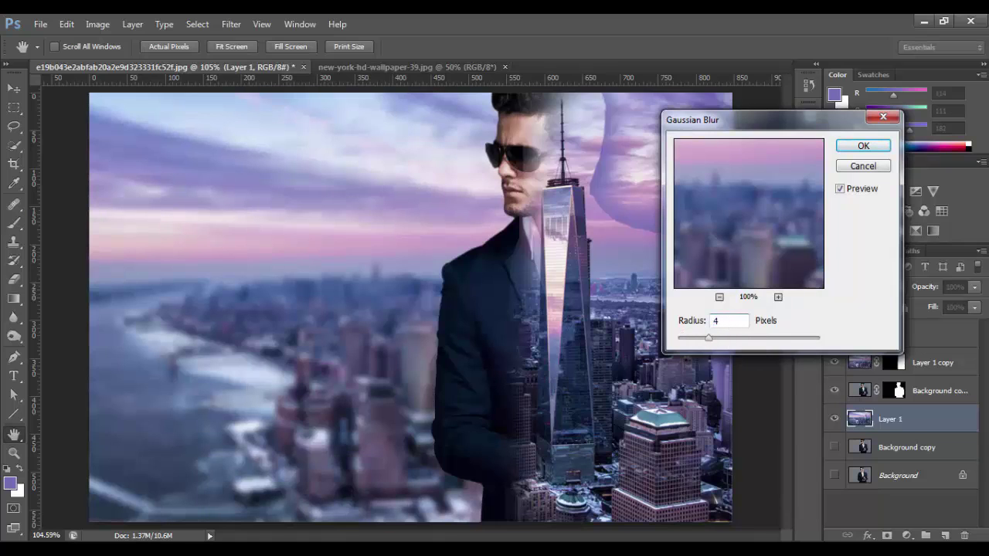
text(5)
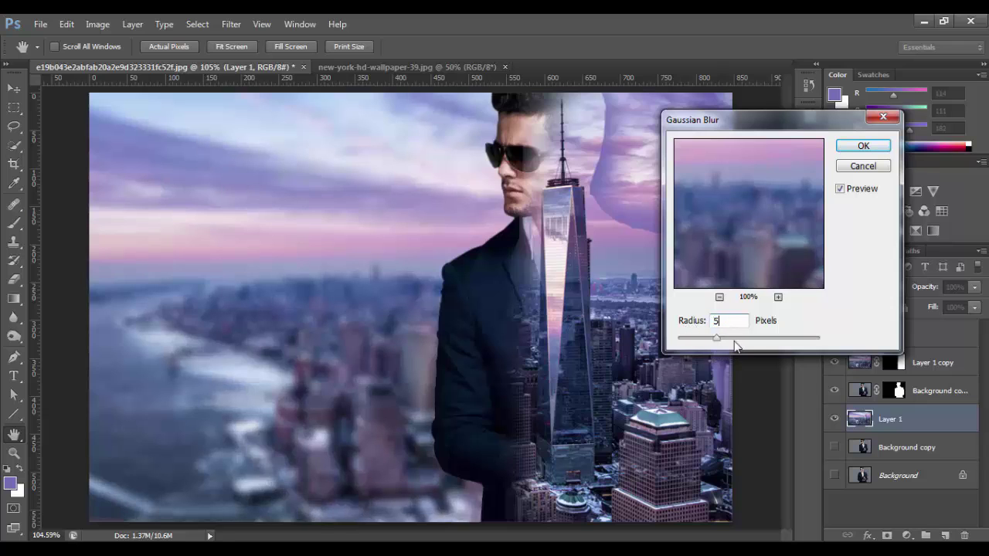
click(863, 145)
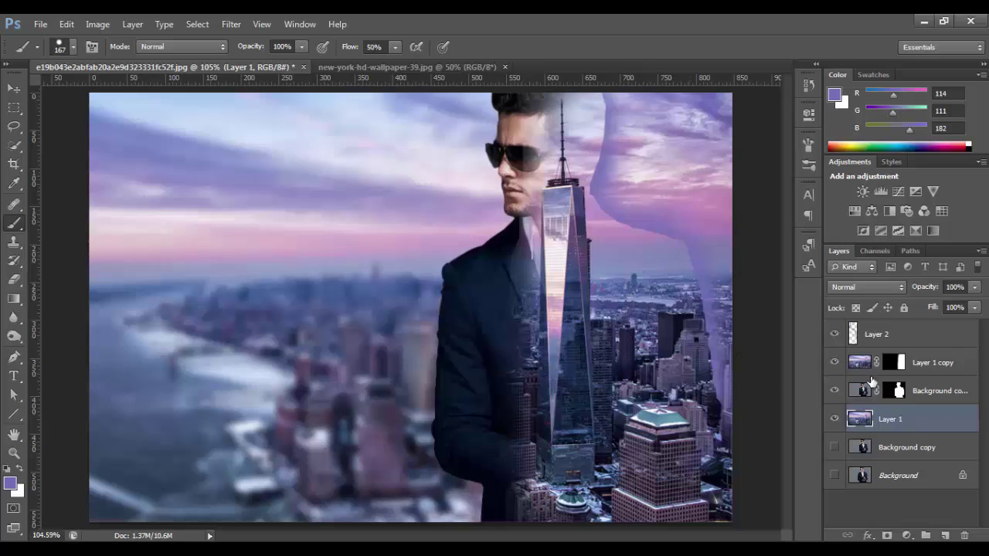
Duplicate the body layer to the top, apply a 2-pixel High Pass, and blend it as Overlay.
click(929, 398)
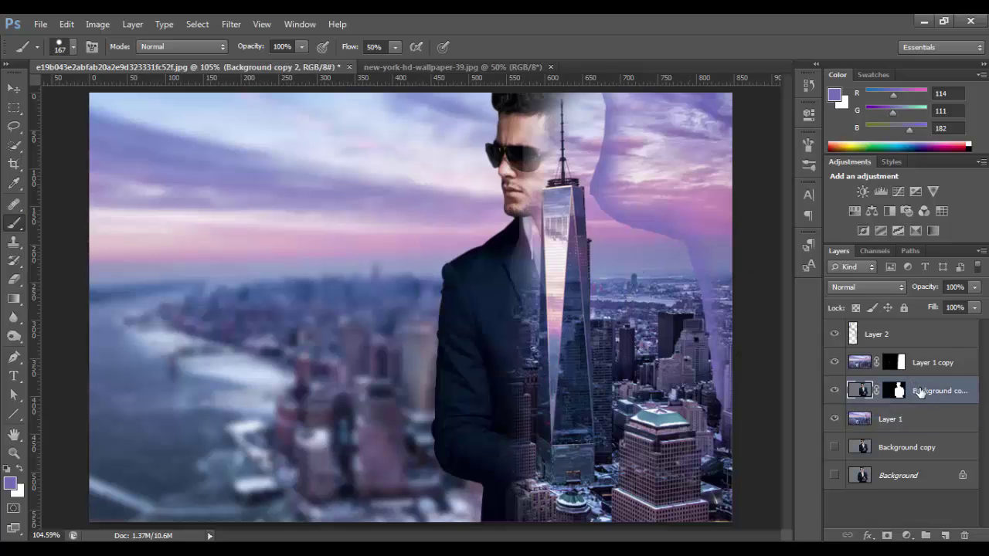
drag(929, 393, 917, 343)
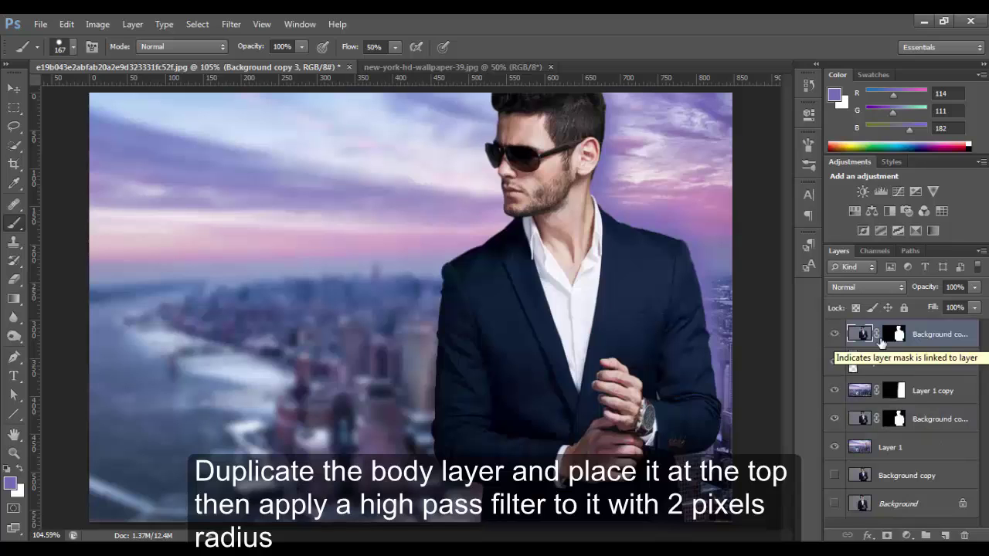
click(234, 25)
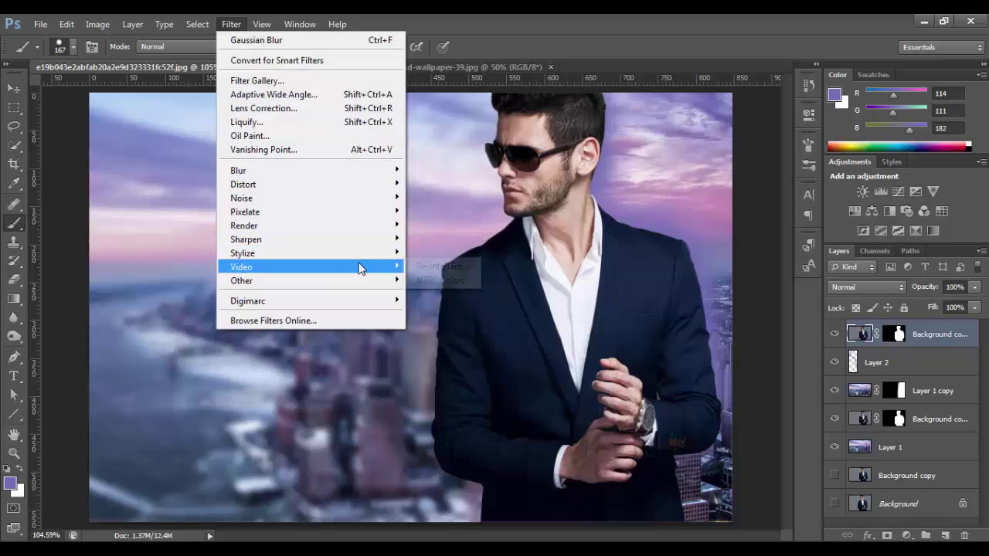
mouse_move(309, 280)
click(436, 293)
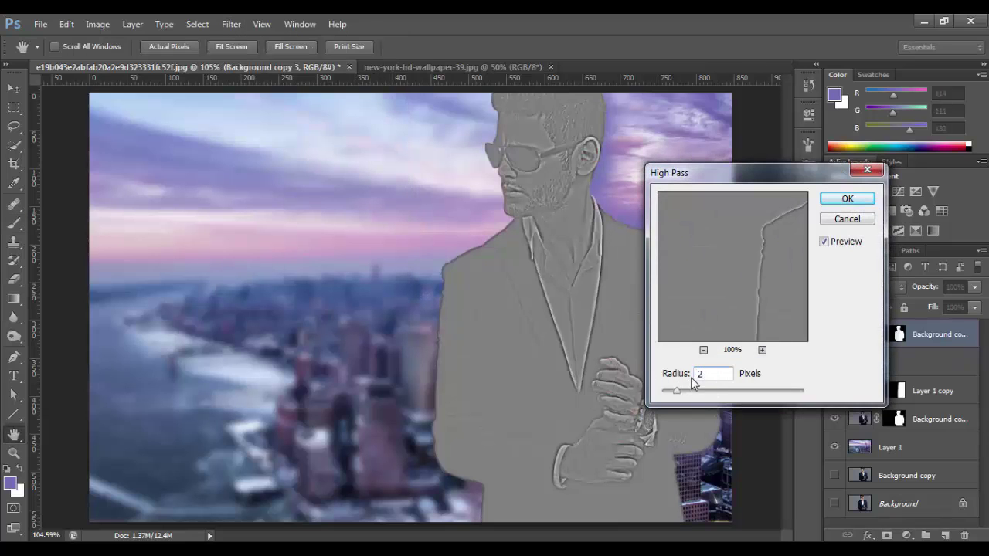
text(1)
click(849, 201)
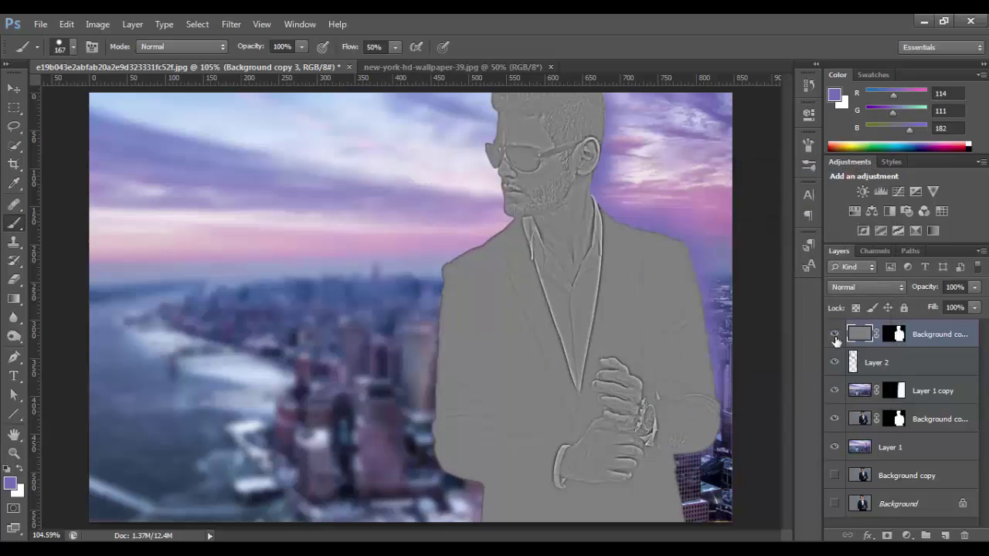
click(895, 292)
click(866, 196)
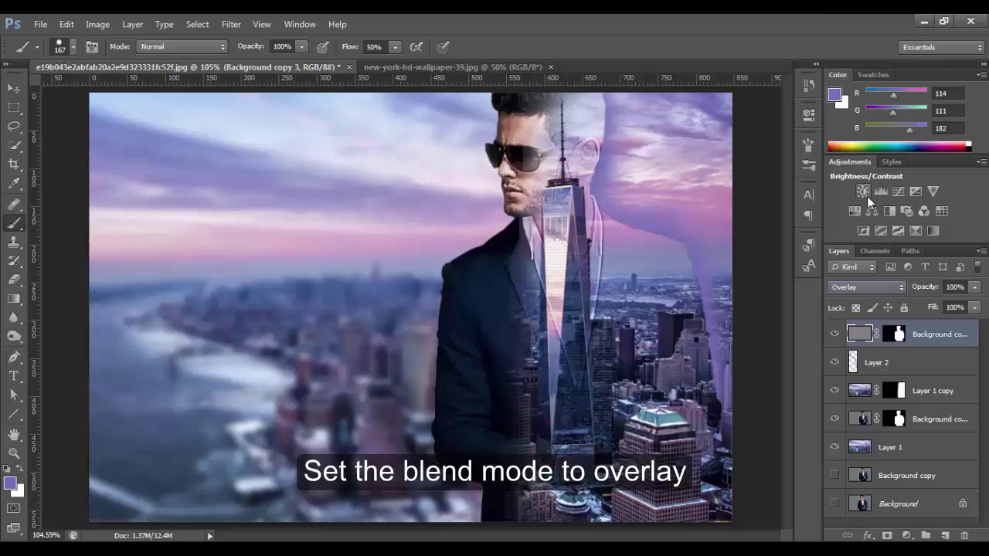
click(834, 334)
Copy the body mask onto the sharpening layer and paint out the sky bulge and tower at 163 px.
drag(895, 418, 896, 334)
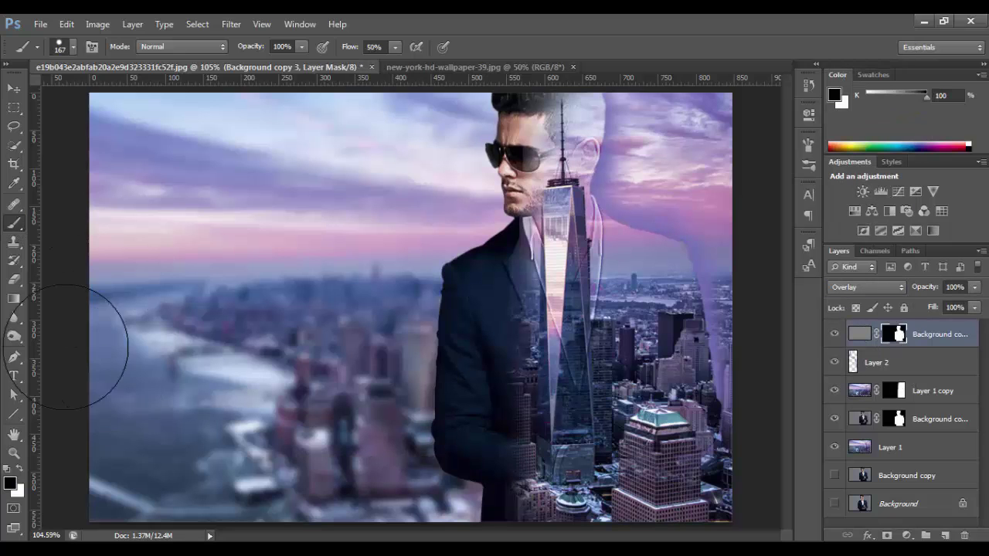
drag(464, 308, 465, 201)
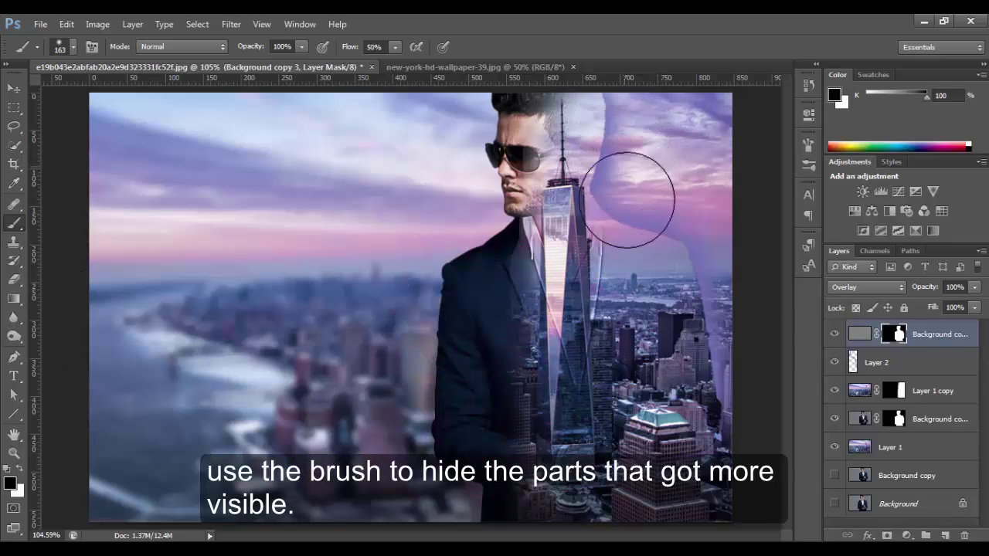
mouse_move(627, 199)
mouse_down()
mouse_move(695, 332)
mouse_move(641, 533)
mouse_up()
drag(595, 410, 600, 119)
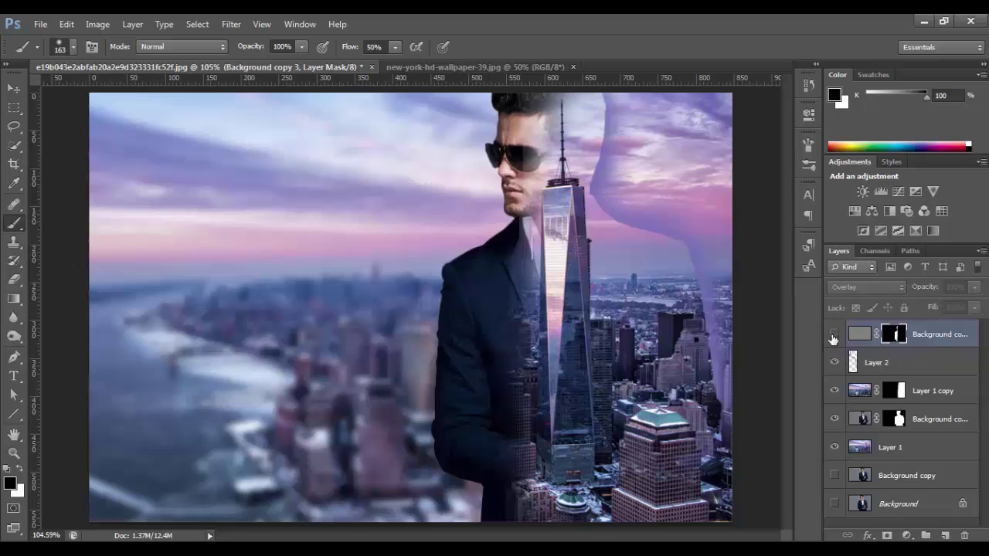
click(19, 469)
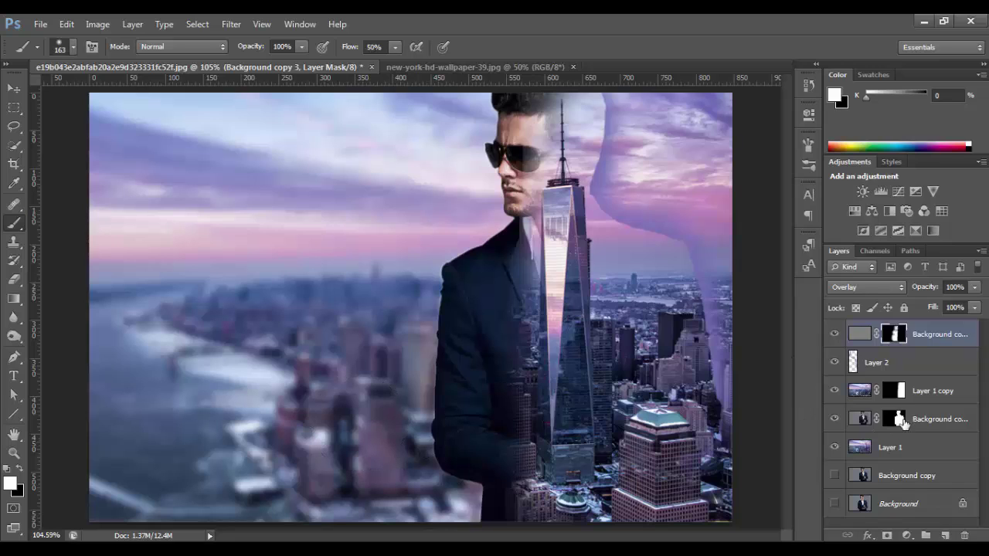
Add a Color Balance adjustment over the man's layer and nudge its highlights toward red.
click(946, 399)
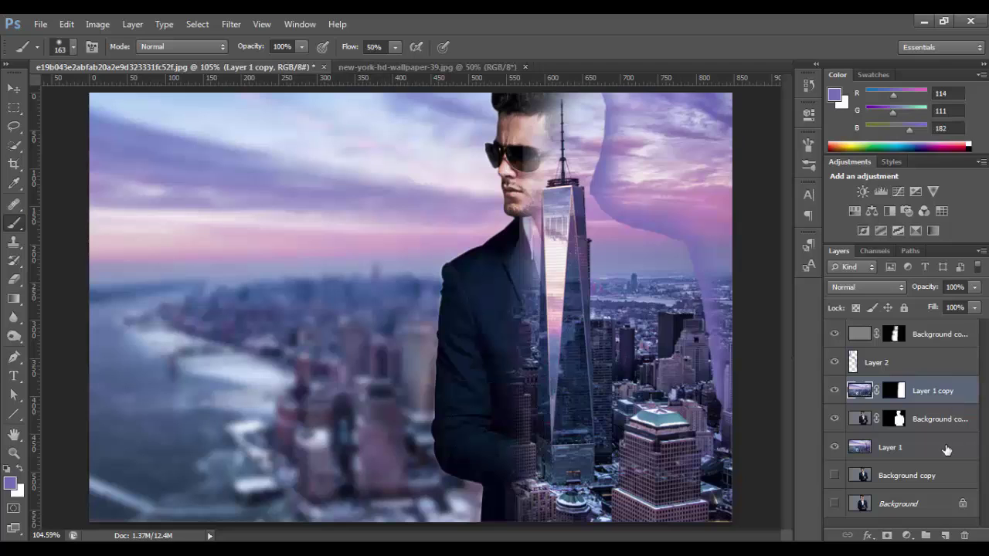
click(950, 420)
click(875, 212)
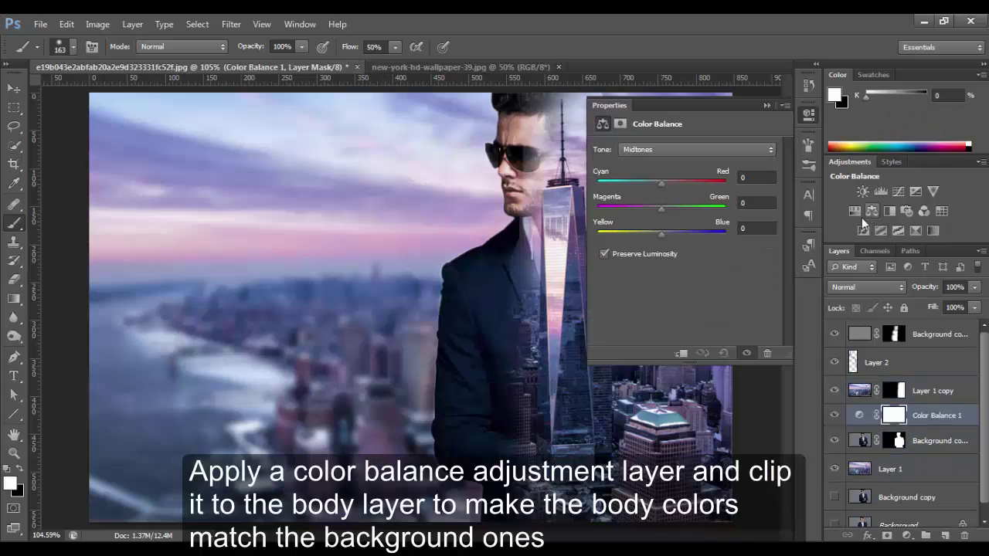
click(712, 154)
click(675, 184)
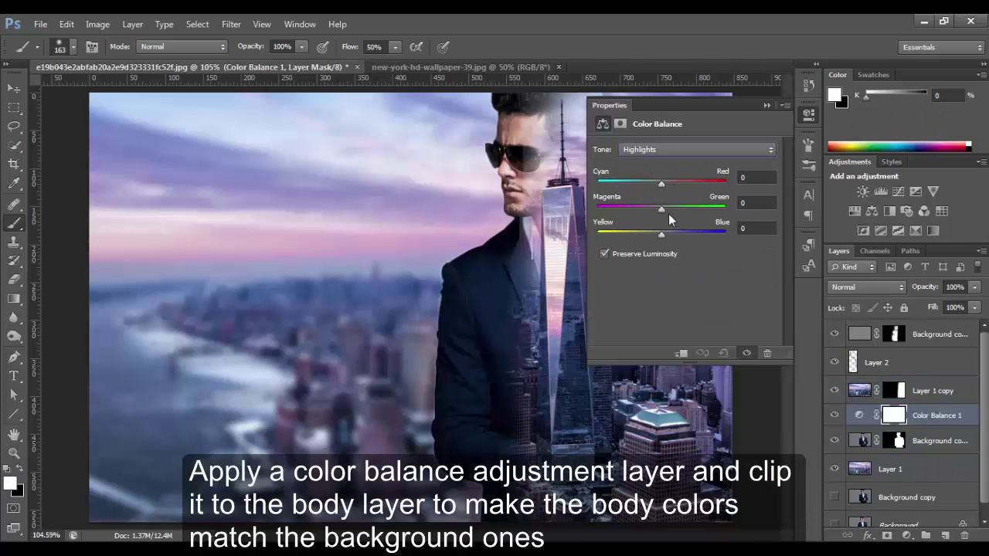
mouse_move(662, 184)
mouse_down()
mouse_move(678, 183)
mouse_move(662, 183)
mouse_up()
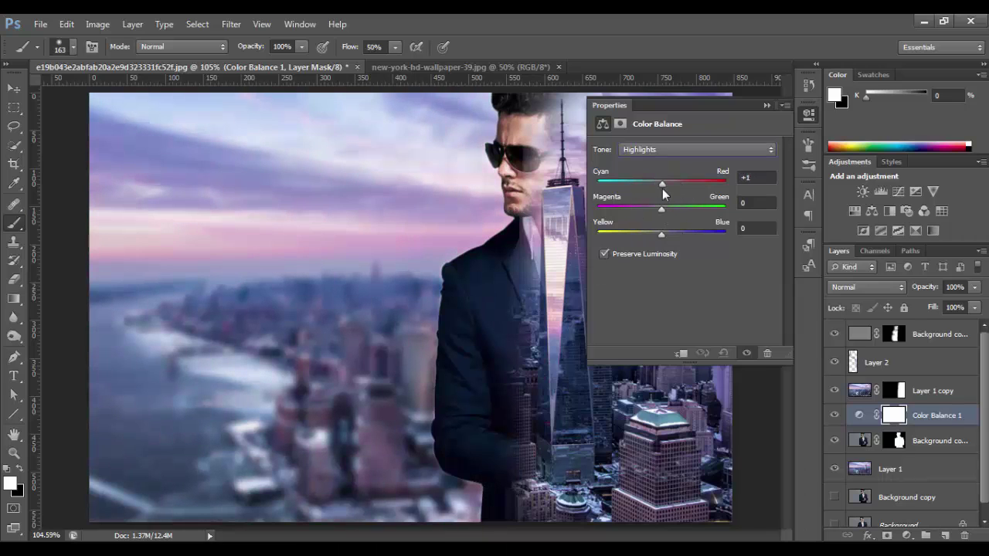
text(0)
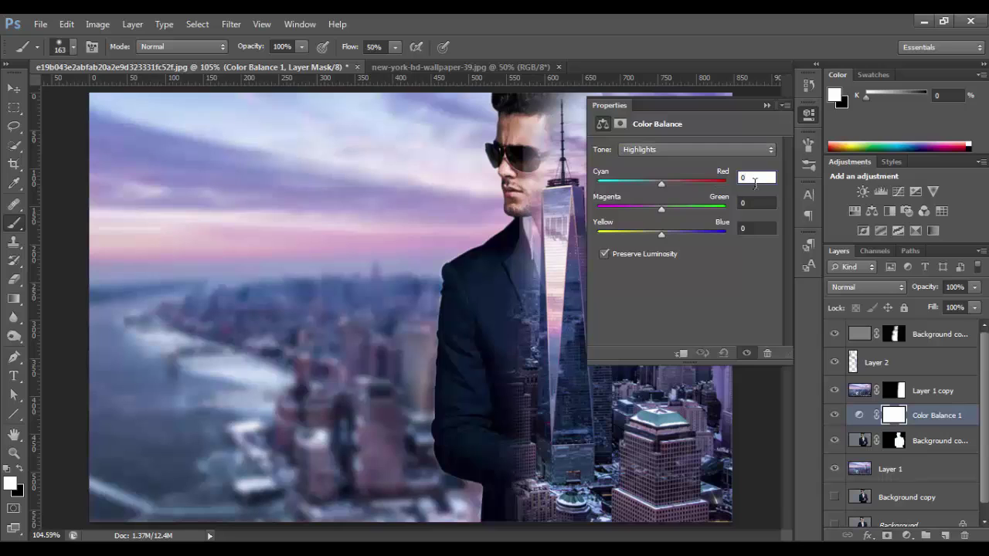
Clip the adjustment to the man's layer and set Midtones to +36/-30/+31.
click(710, 149)
click(702, 174)
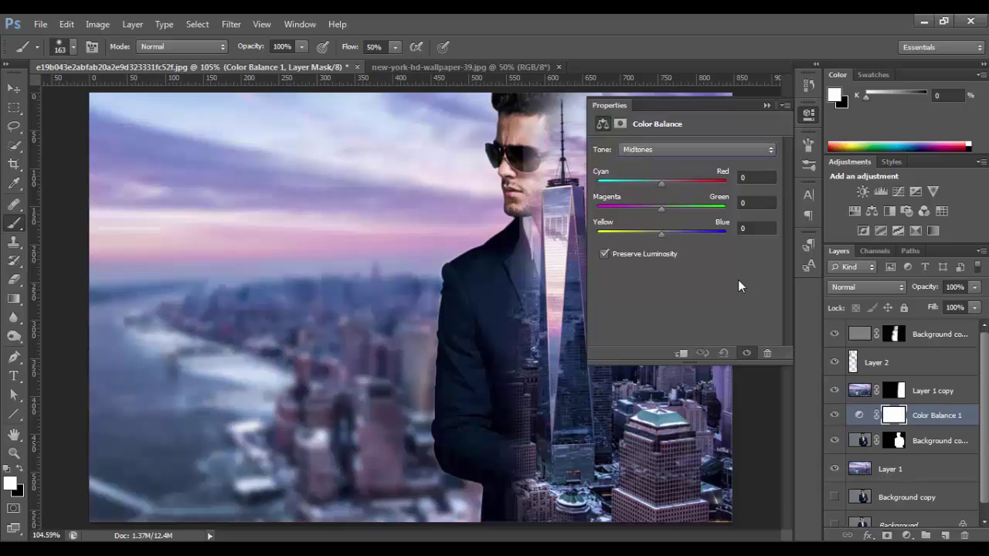
alt+click(935, 427)
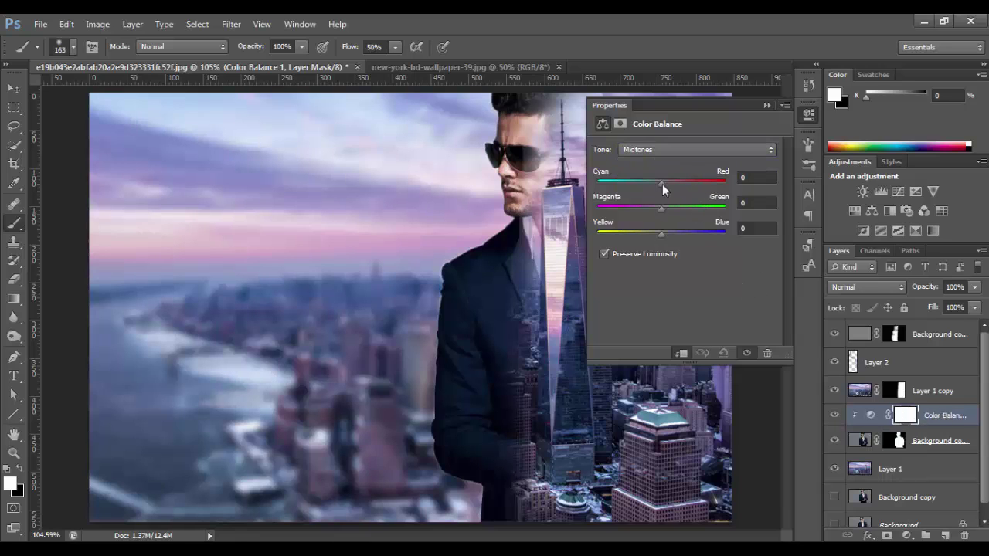
mouse_move(662, 186)
mouse_down()
mouse_move(684, 184)
mouse_move(644, 209)
mouse_move(676, 238)
mouse_up()
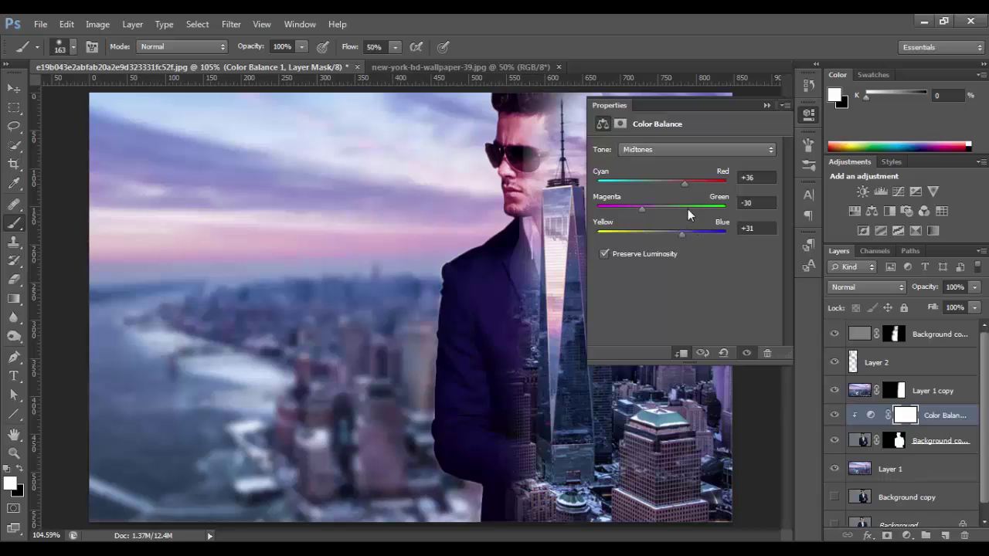
Tweak the Shadows balance, nudging red then entering 0 values in the fields.
click(680, 149)
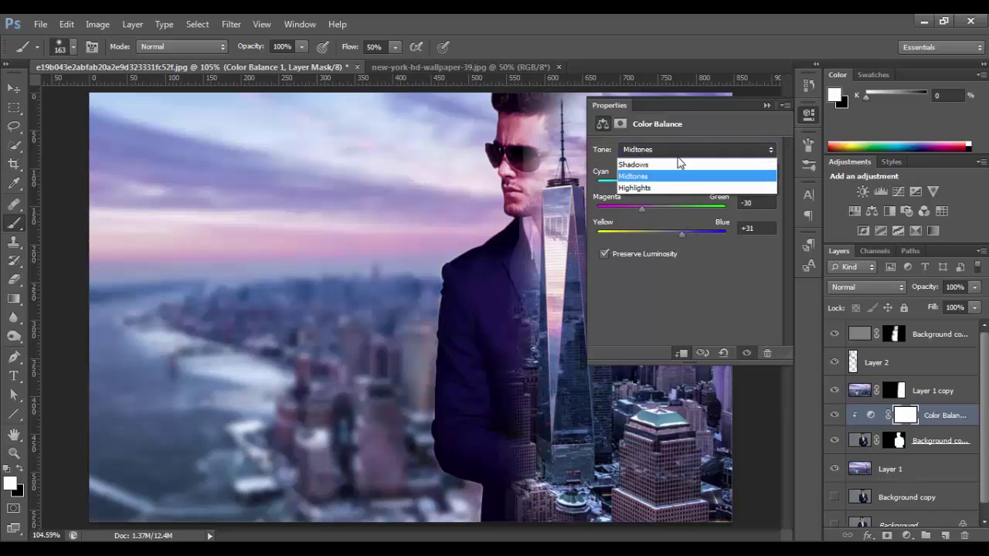
click(677, 160)
mouse_move(662, 183)
mouse_down()
mouse_move(668, 210)
mouse_move(653, 211)
mouse_move(669, 236)
mouse_move(658, 236)
mouse_up()
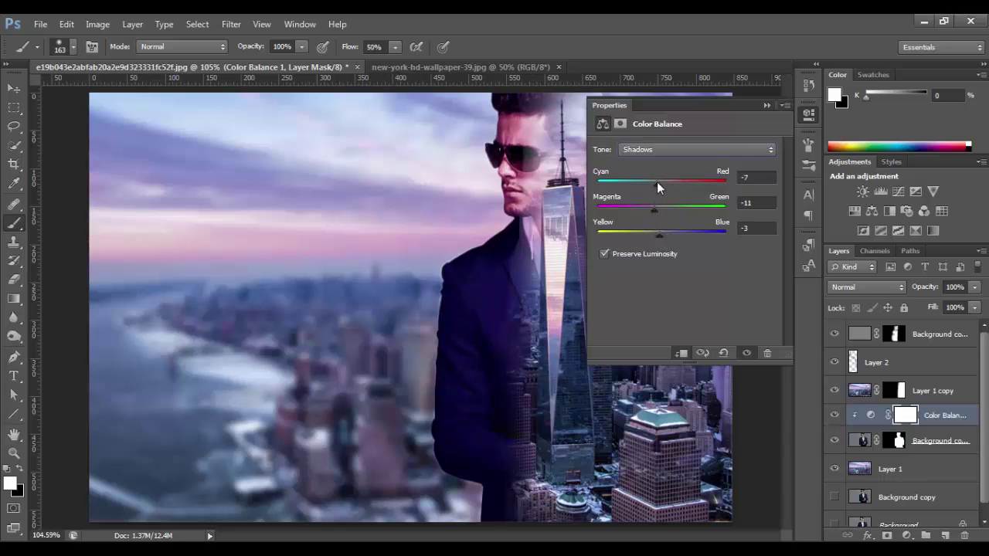
click(663, 149)
click(727, 165)
text(0)
key(Tab)
text(0)
key(Tab)
text(0)
Set the Highlights to Cyan-Red +15 and Magenta-Green -10, then close Properties.
click(699, 149)
click(696, 188)
click(757, 178)
text(15)
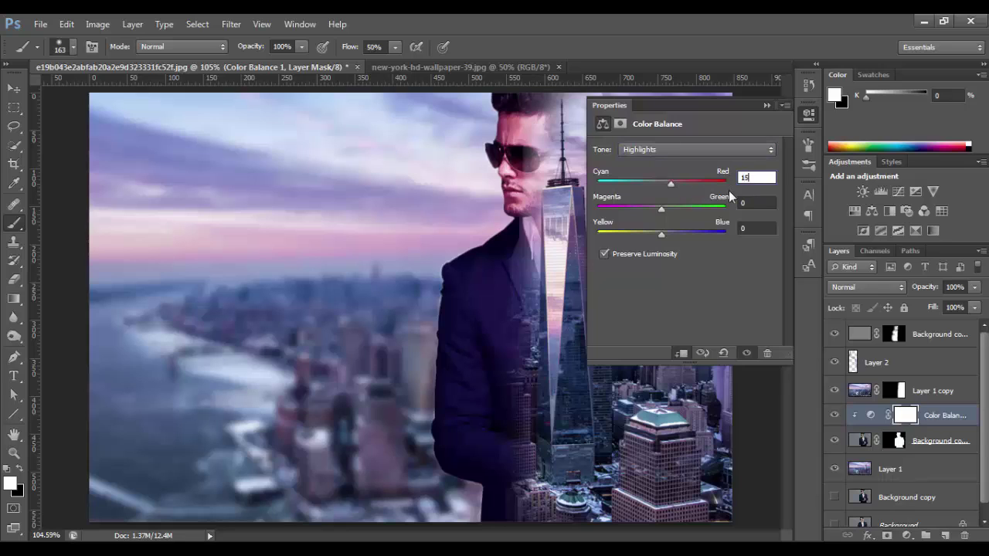
drag(662, 211, 654, 211)
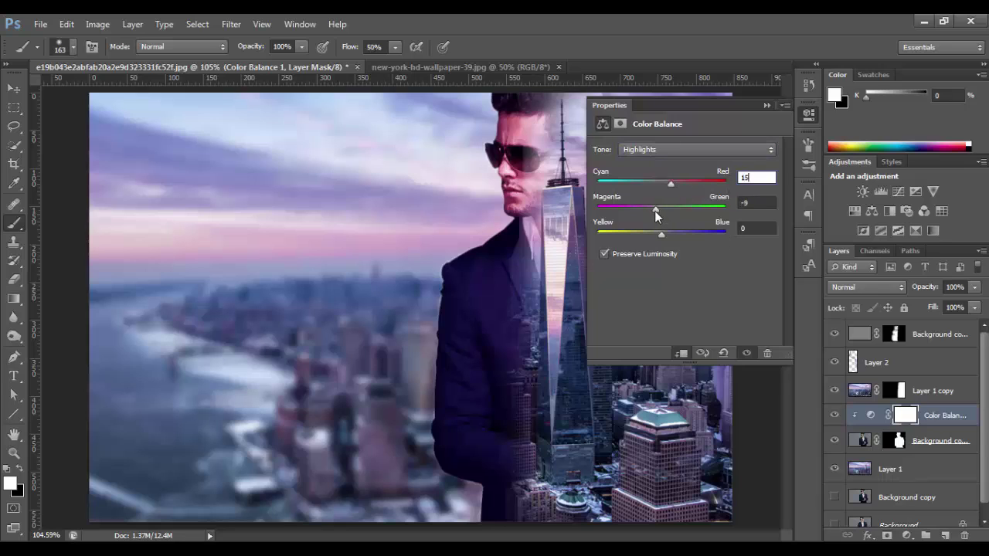
click(745, 204)
drag(756, 203, 739, 203)
text(10)
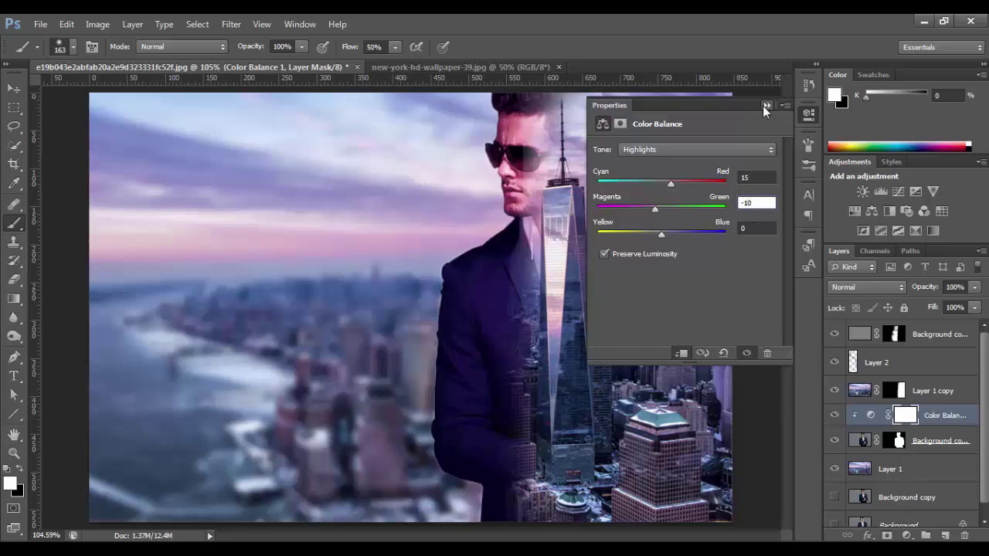
click(765, 105)
Toggle the top Background copy and city layers off and on to compare the composite.
click(838, 336)
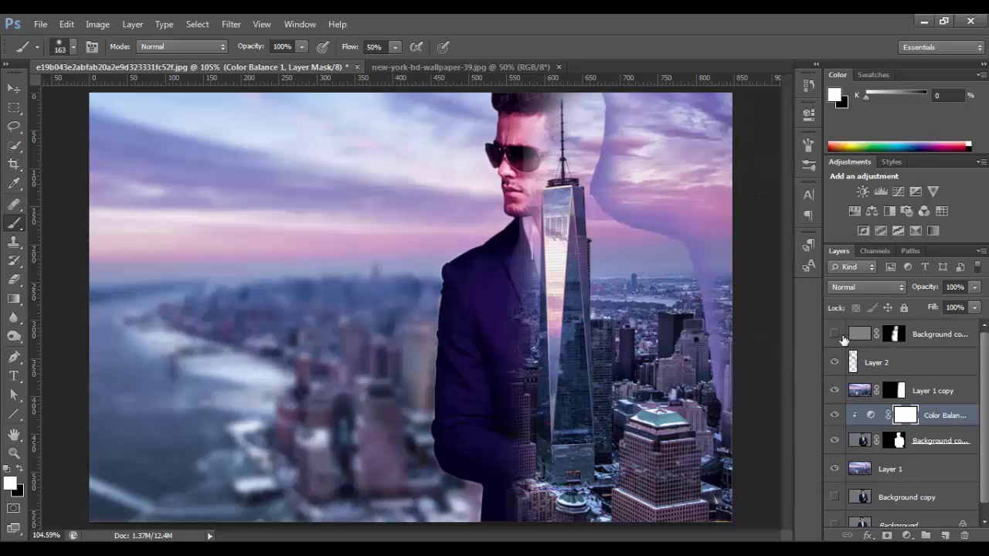
click(835, 336)
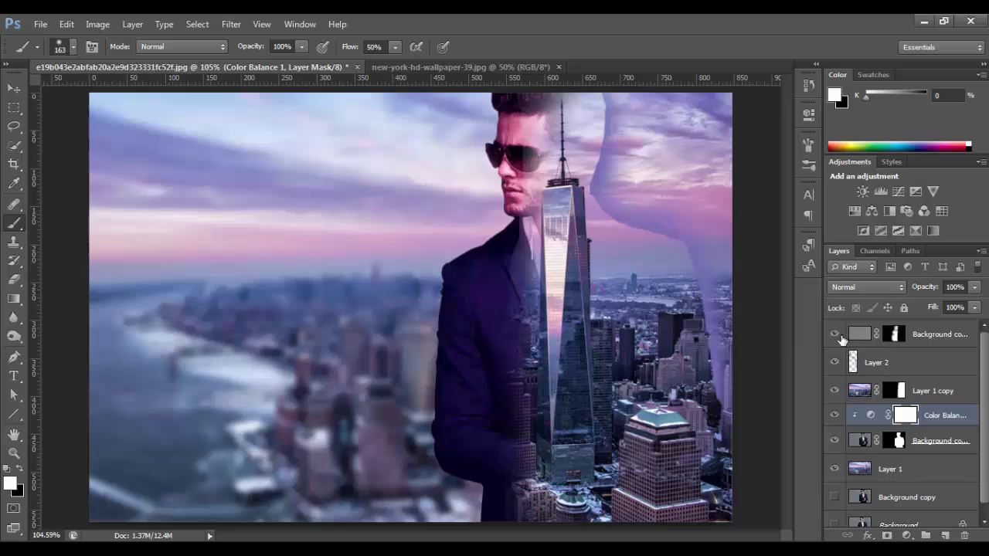
click(834, 390)
click(835, 390)
click(834, 390)
click(834, 390)
Target the Layer 1 copy mask with black paint and a roughly 97 px brush, zooming in.
click(893, 397)
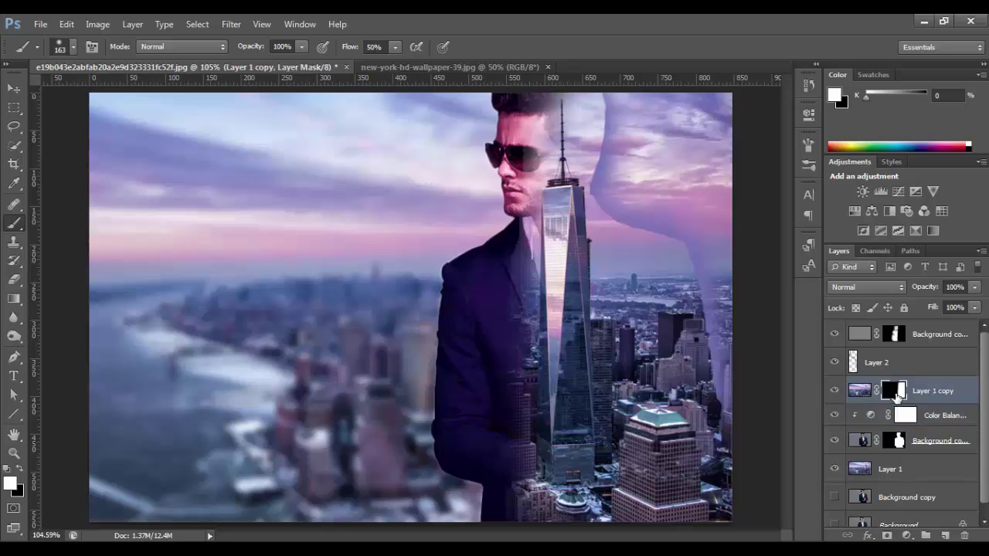
click(21, 469)
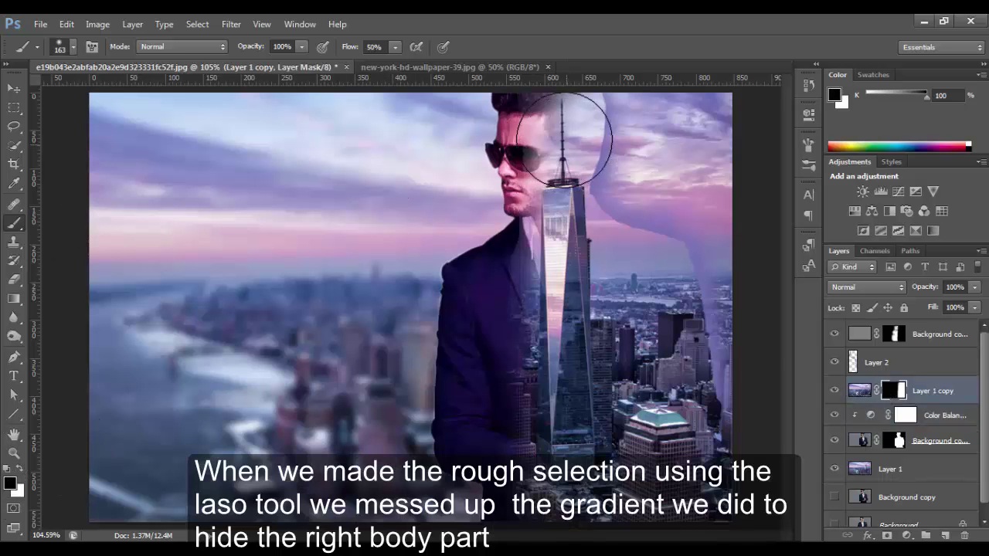
scroll(556, 139, up, 5)
drag(450, 247, 387, 258)
scroll(388, 258, down, 3)
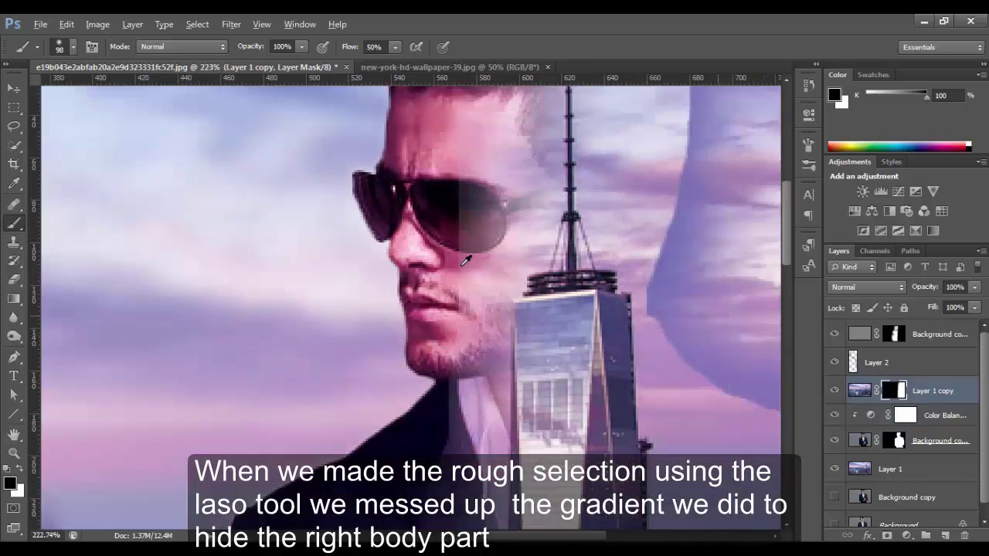
scroll(433, 232, down, 2)
scroll(474, 190, down, 2)
scroll(475, 190, up, 2)
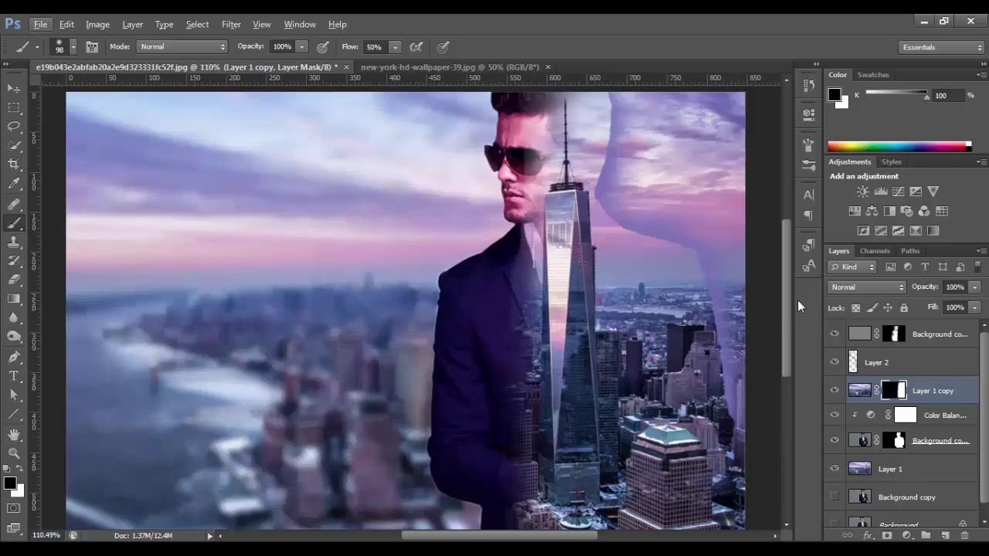
drag(788, 305, 790, 293)
Toggle Layer 1 and the man's layer to check the blend, then preview the man's mask alone.
click(834, 469)
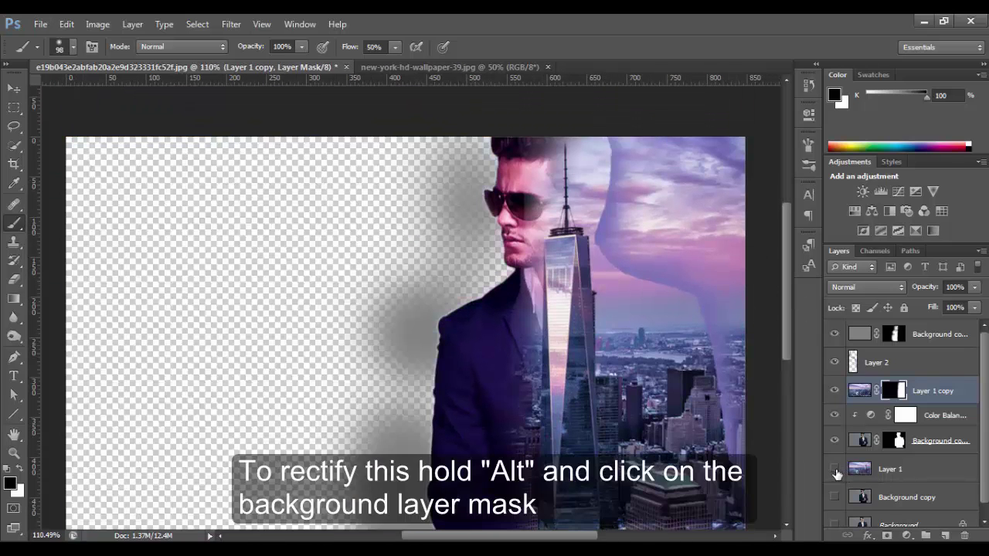
click(834, 469)
click(834, 440)
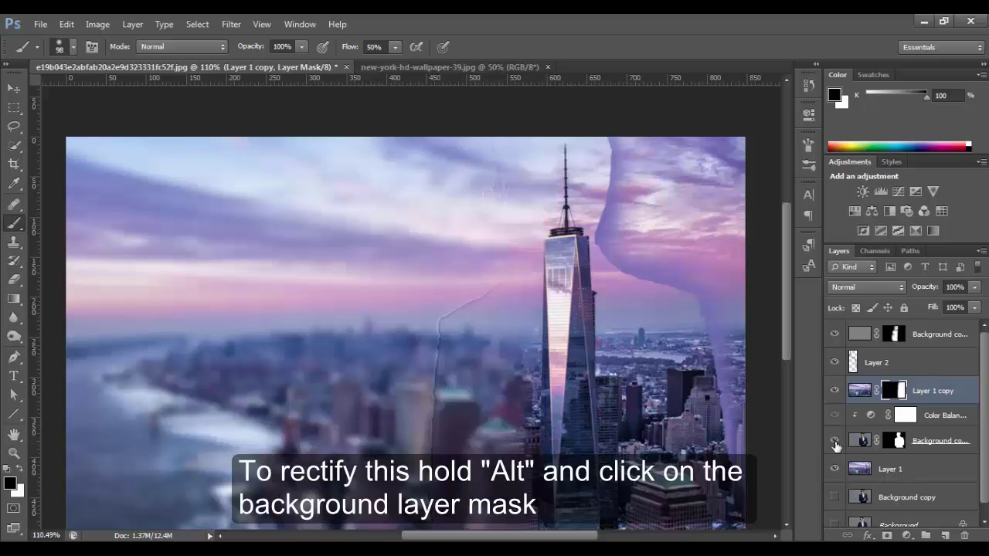
click(834, 440)
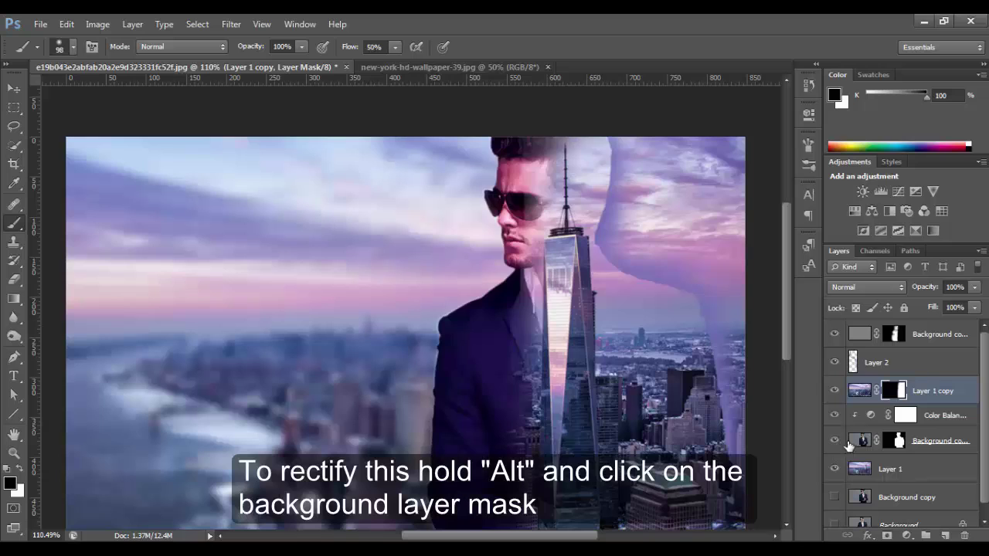
alt+click(898, 442)
alt+click(898, 442)
View the Layer 1 copy mask alone and select a rectangular strip along its hard edge.
alt+click(895, 393)
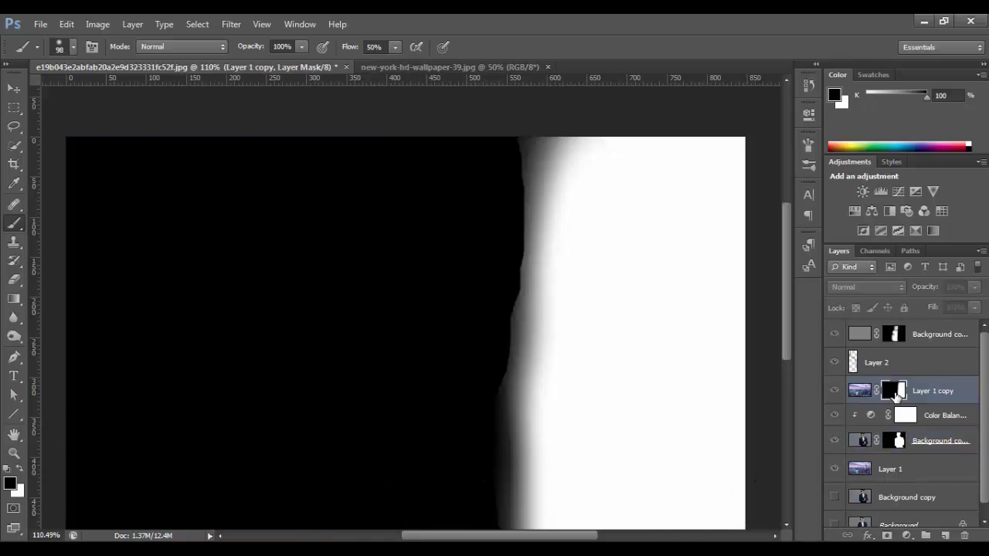
alt+click(894, 392)
alt+click(895, 392)
click(13, 106)
drag(504, 137, 535, 305)
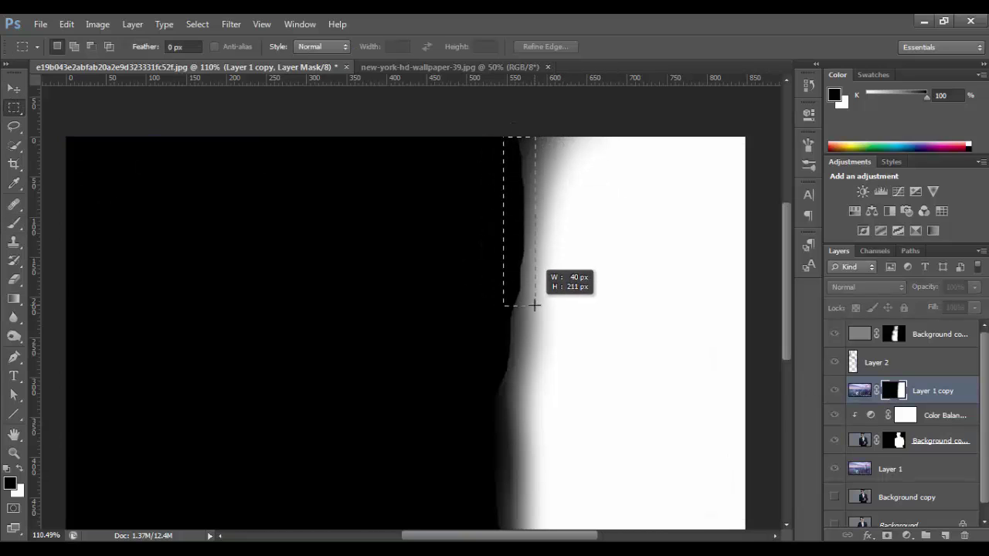
click(574, 327)
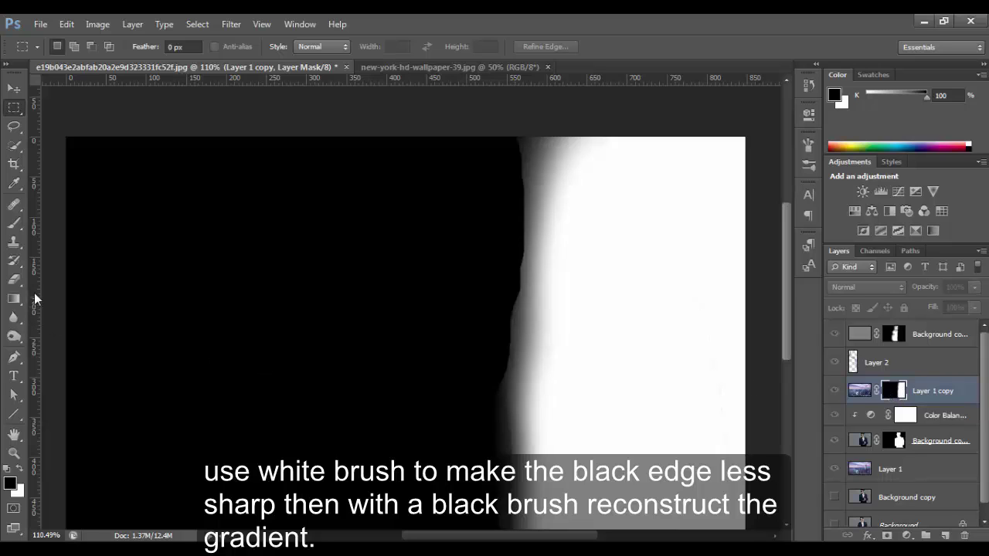
Paint white along the mask's hard edge to soften it.
click(14, 223)
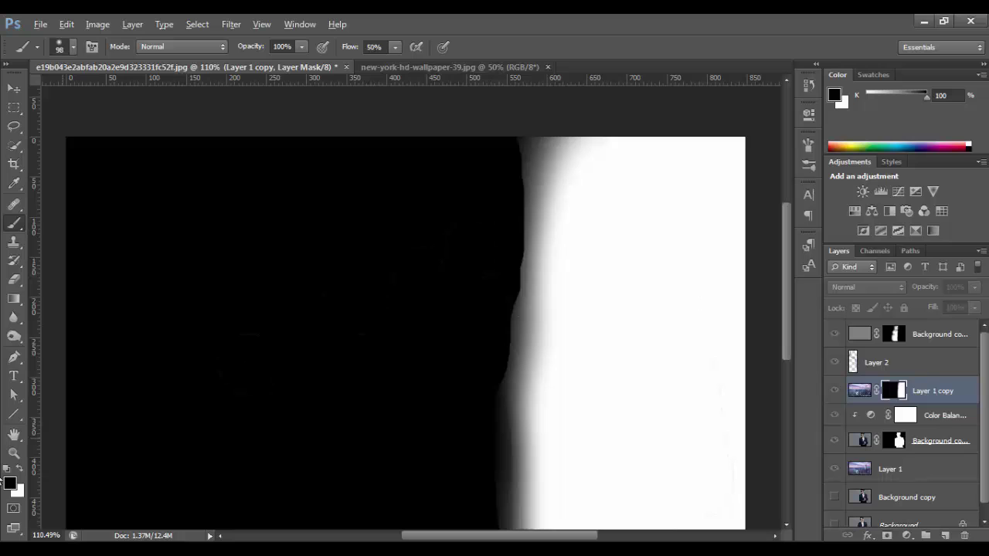
key(x)
key(x)
key(x)
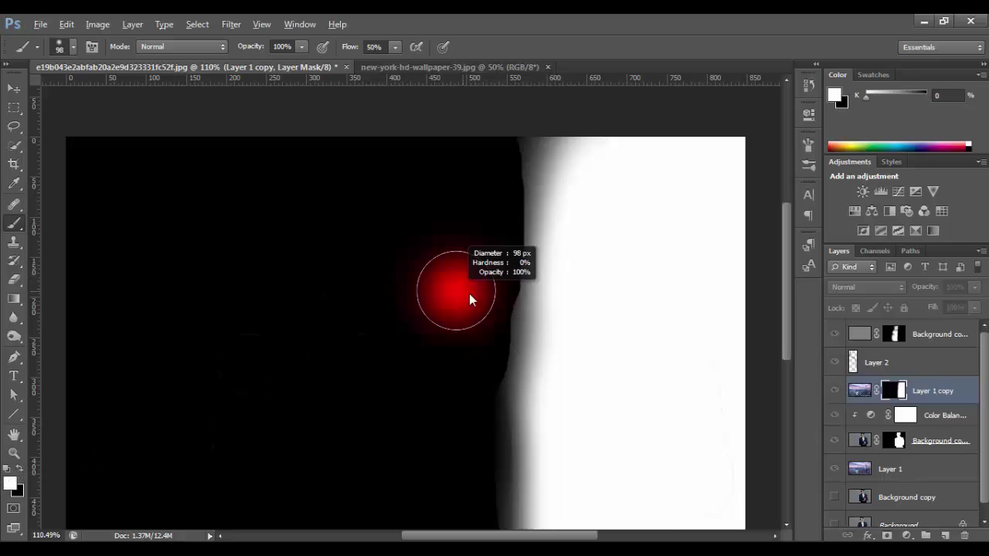
drag(563, 165, 553, 531)
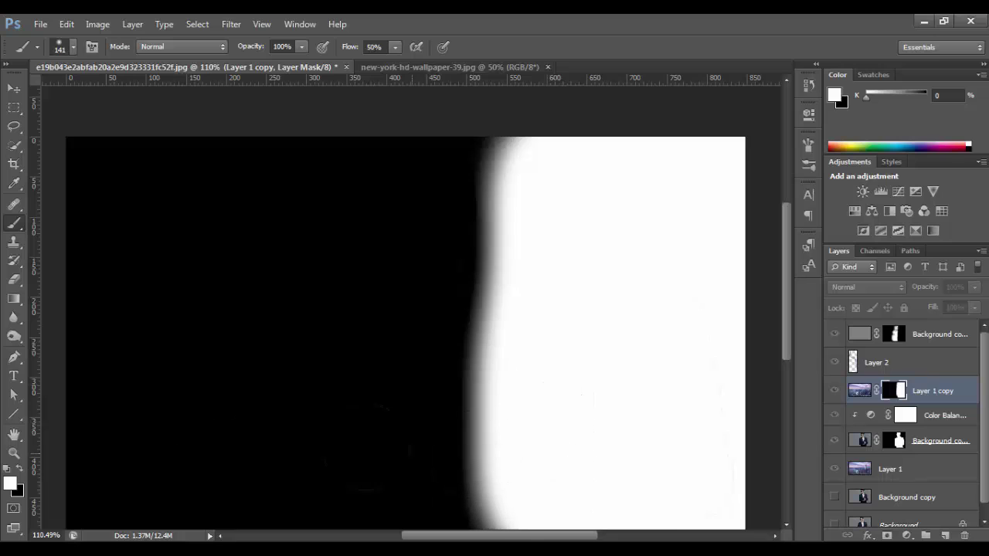
click(19, 469)
click(20, 469)
drag(541, 155, 494, 170)
Drag a black-to-white gradient across the mask edge, redrawing it in the normal composite view.
click(14, 280)
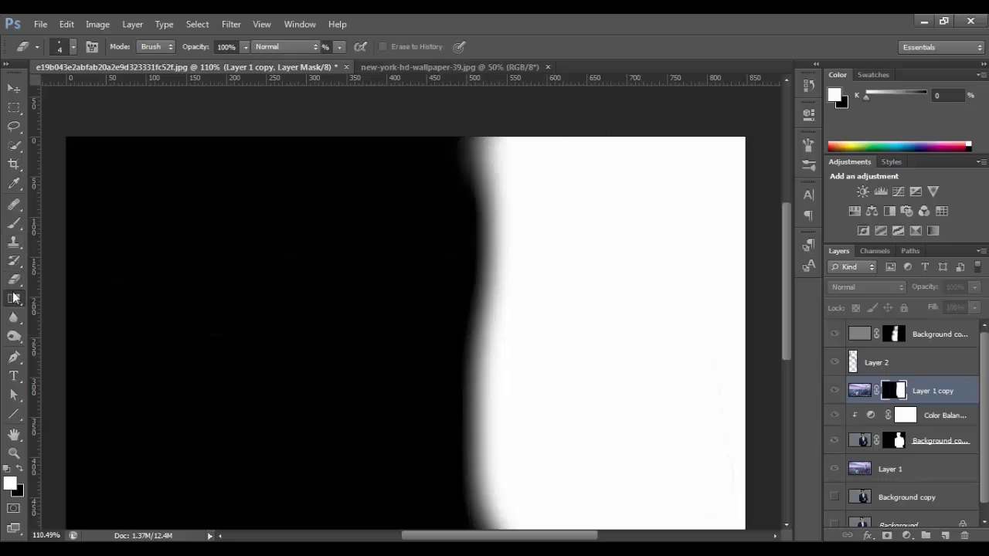
click(14, 298)
click(19, 469)
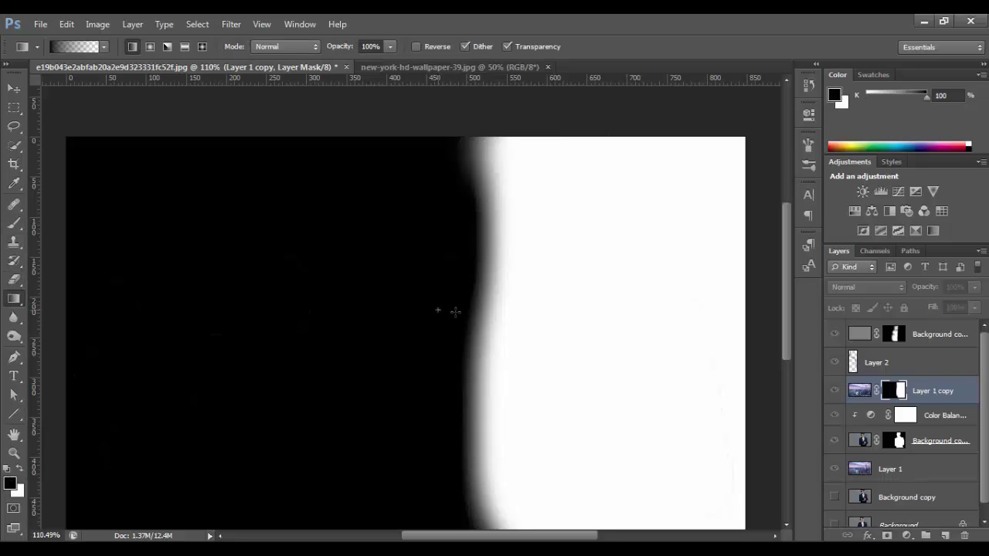
drag(455, 311, 534, 310)
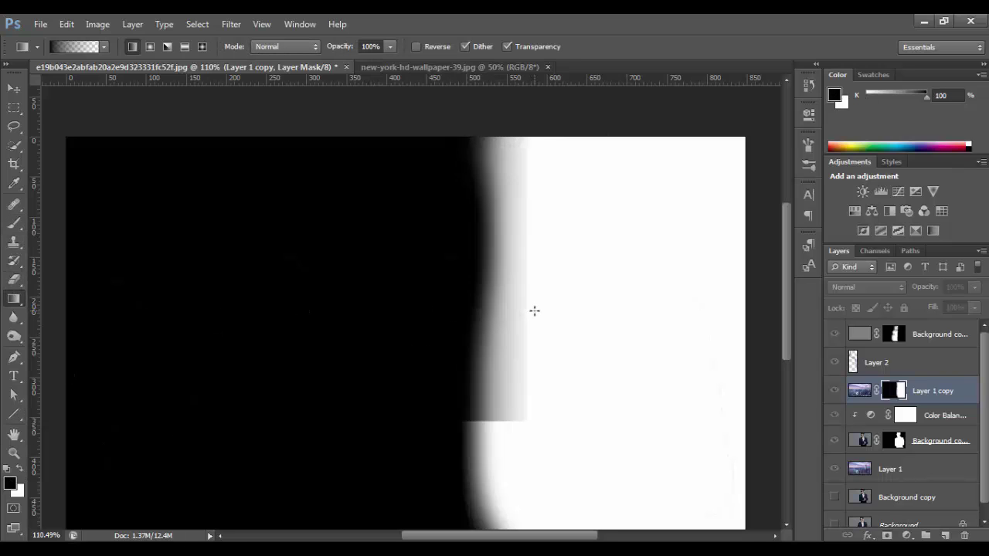
drag(442, 323, 532, 322)
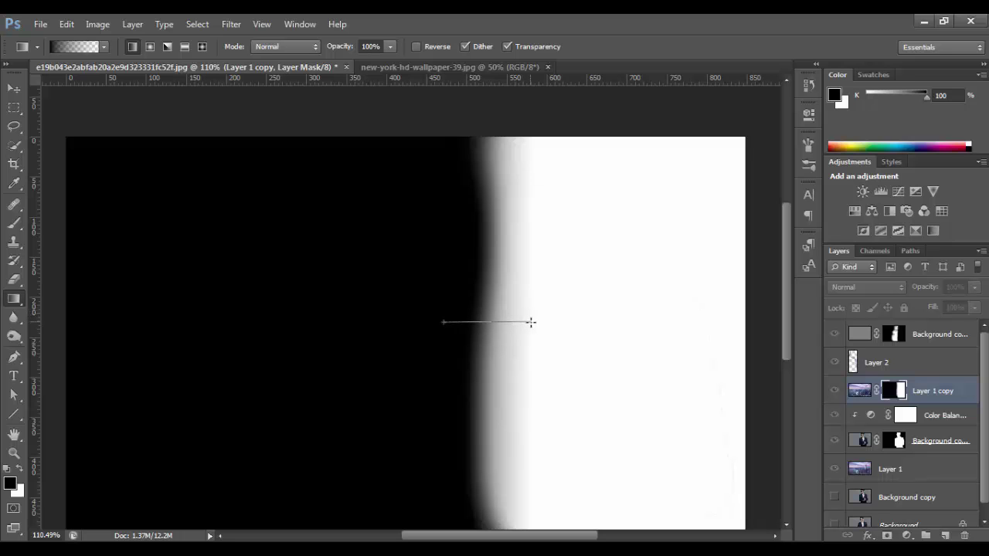
alt+click(894, 391)
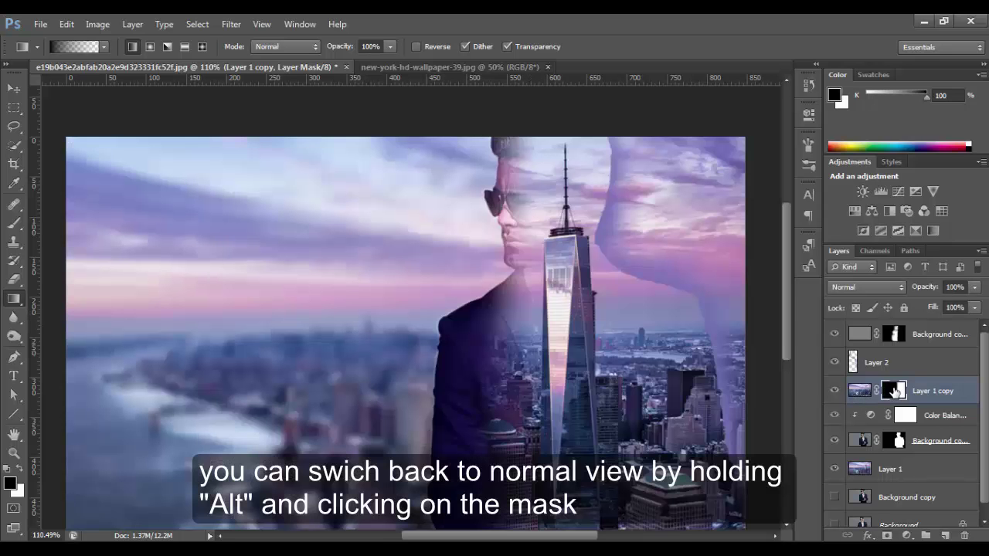
drag(458, 347, 585, 347)
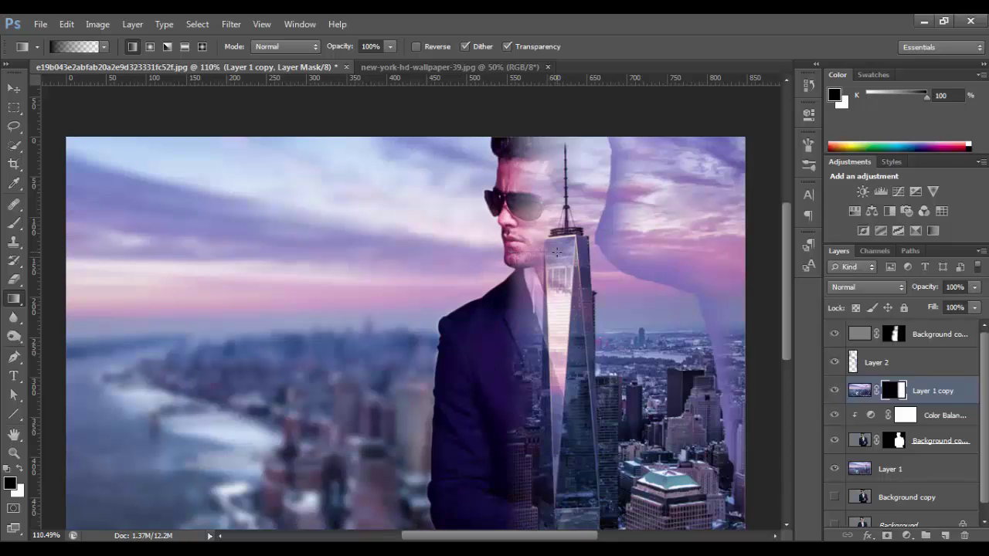
Inspect the top Background copy 3 layer's mask and preview that layer on its own.
scroll(579, 309, down, 1)
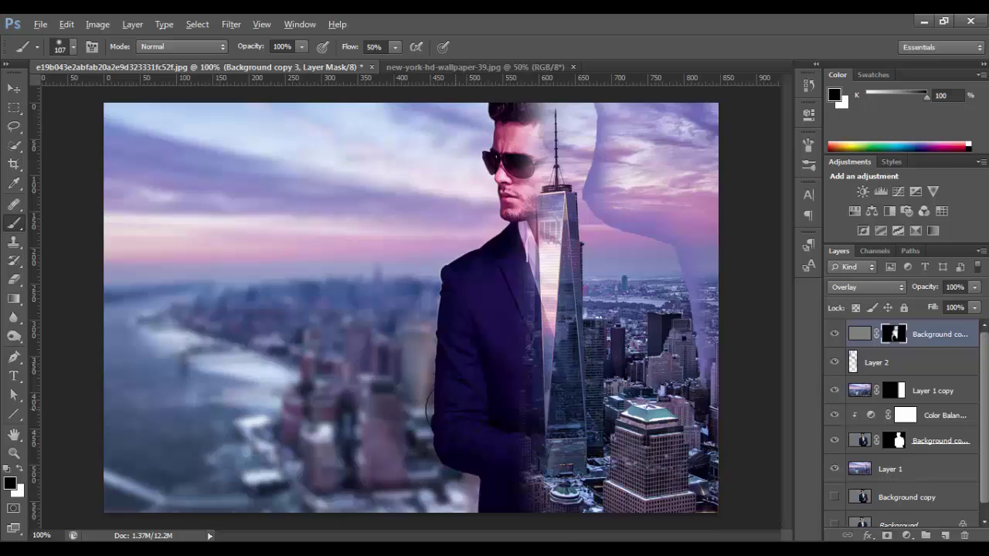
alt+scroll(460, 406, up, 3)
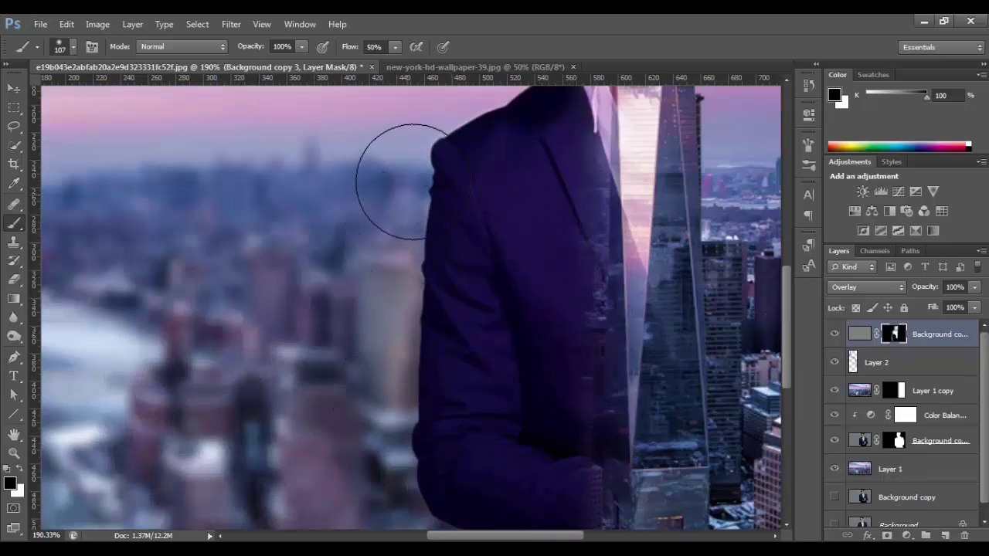
drag(786, 319, 784, 266)
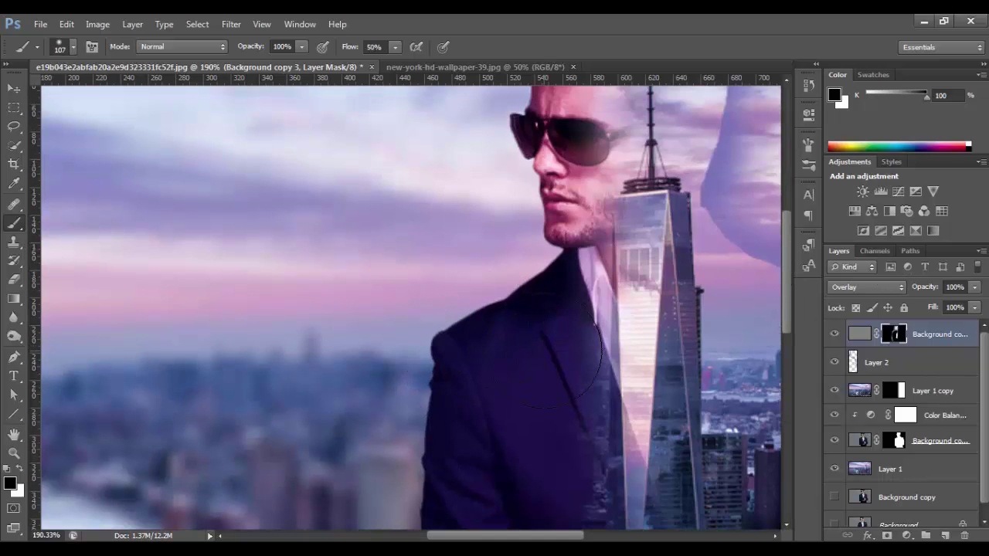
scroll(494, 355, down, 2)
scroll(432, 371, down, 2)
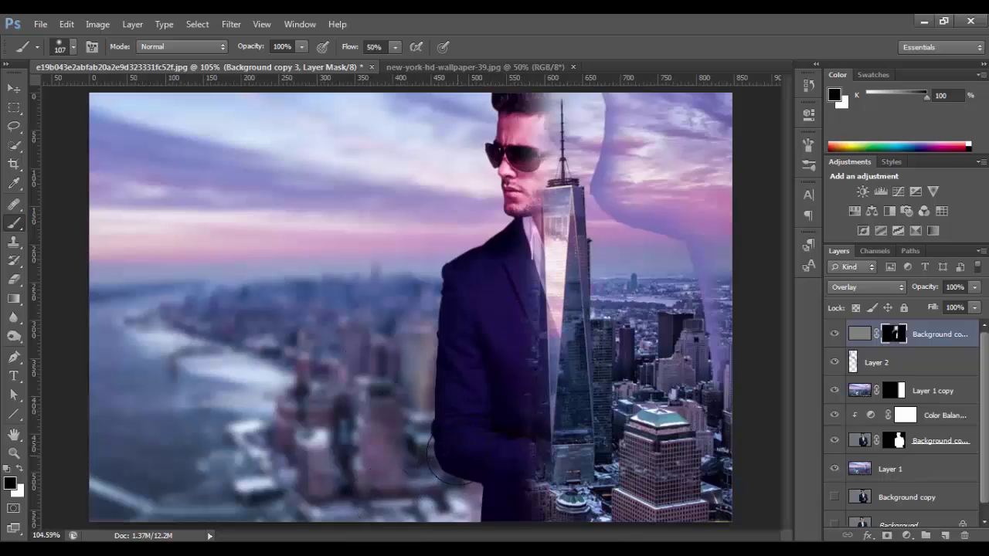
alt+click(895, 332)
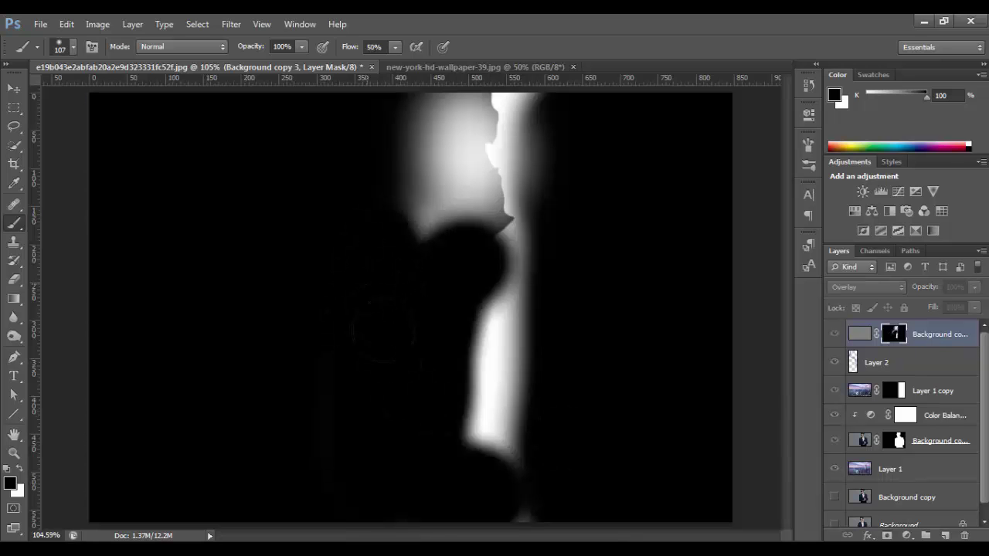
click(835, 334)
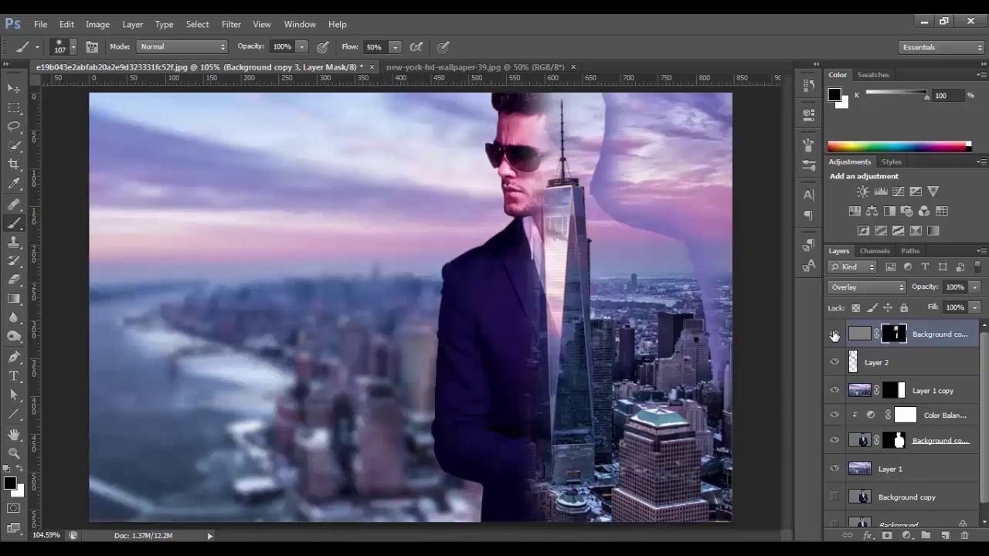
alt+click(835, 334)
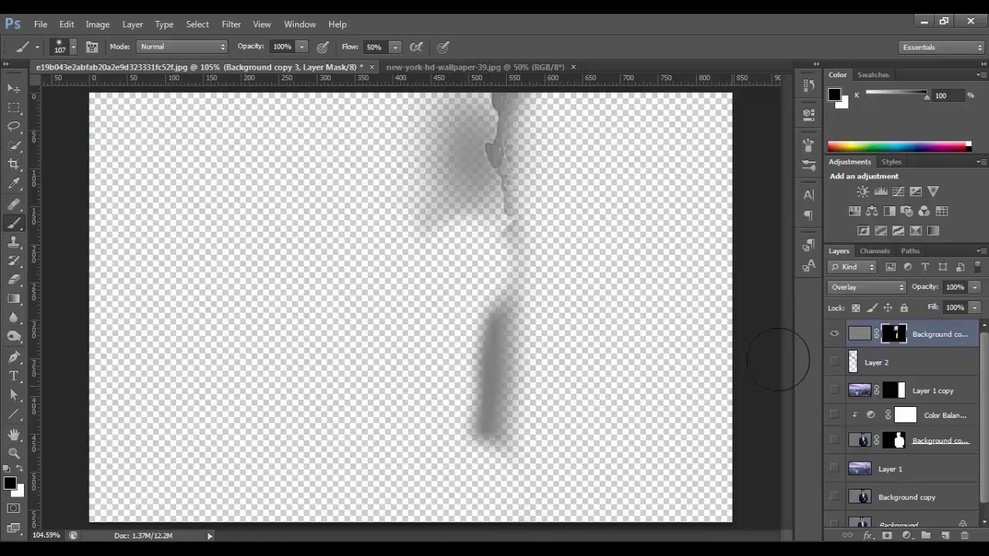
alt+click(836, 337)
Paint black over the lower white strip of the overlay mask, then compare the overlay on and off.
alt+click(893, 337)
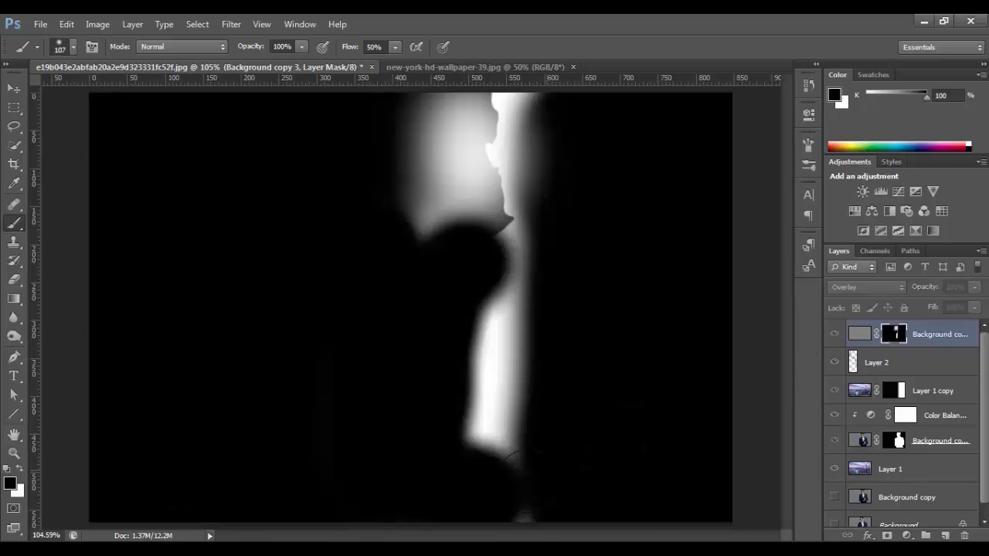
mouse_move(519, 511)
mouse_down()
mouse_move(495, 401)
mouse_move(518, 346)
mouse_move(509, 284)
mouse_up()
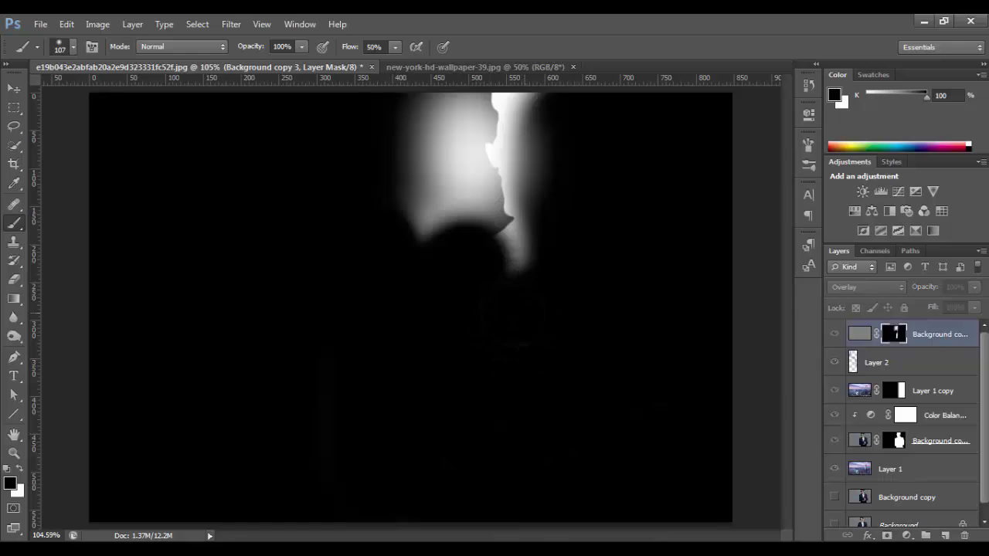
alt+click(894, 338)
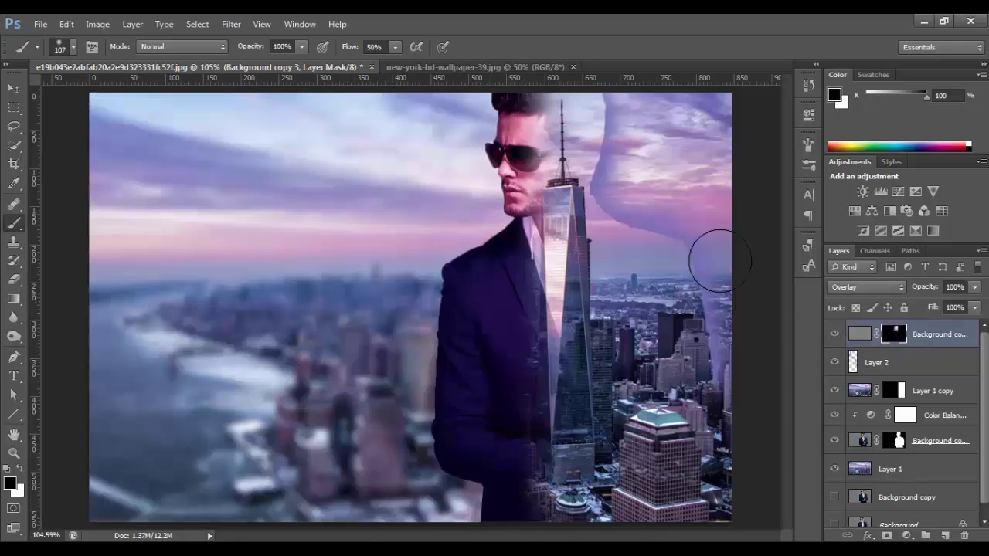
alt+scroll(556, 108, up, 5)
alt+scroll(556, 145, down, 4)
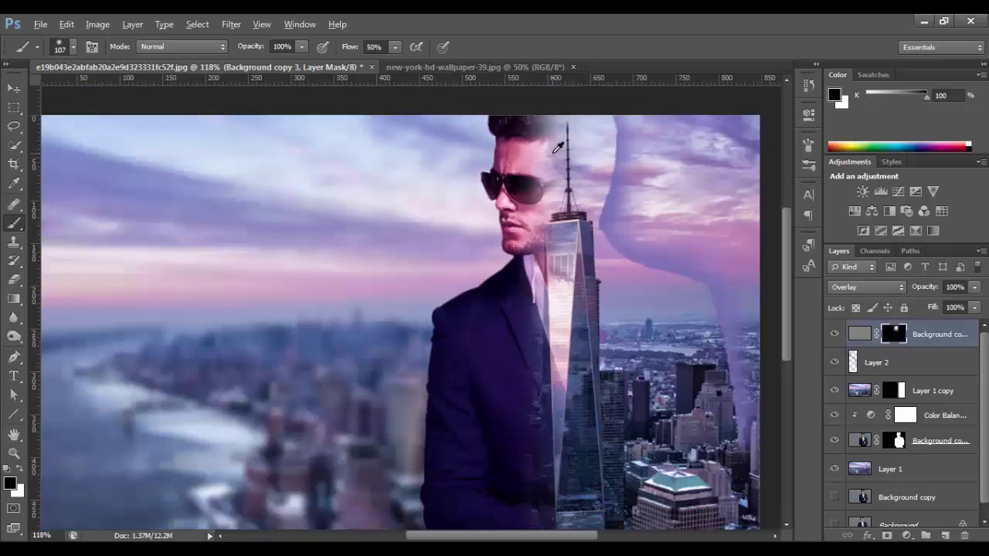
alt+scroll(560, 146, up, 3)
click(834, 333)
click(835, 333)
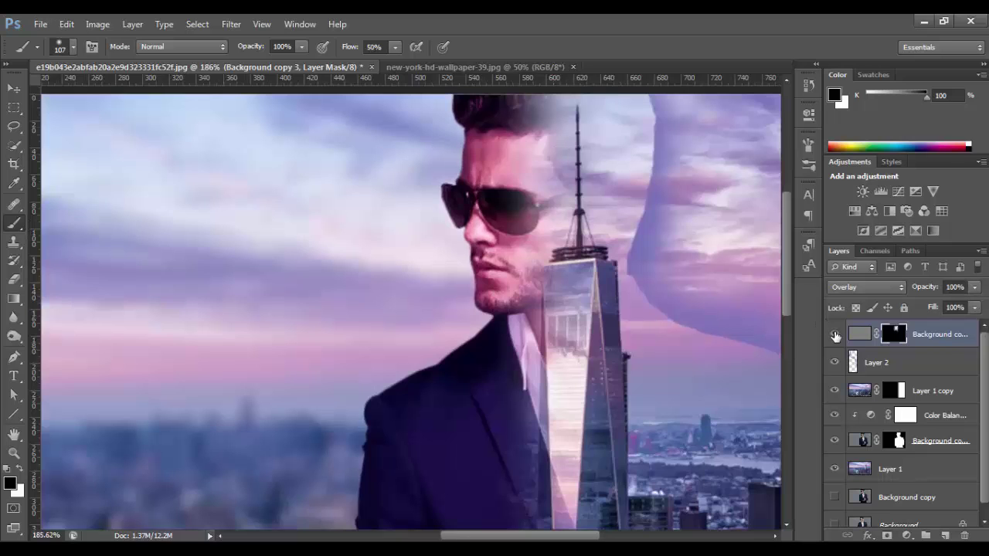
alt+scroll(753, 323, down, 1)
alt+scroll(761, 330, down, 2)
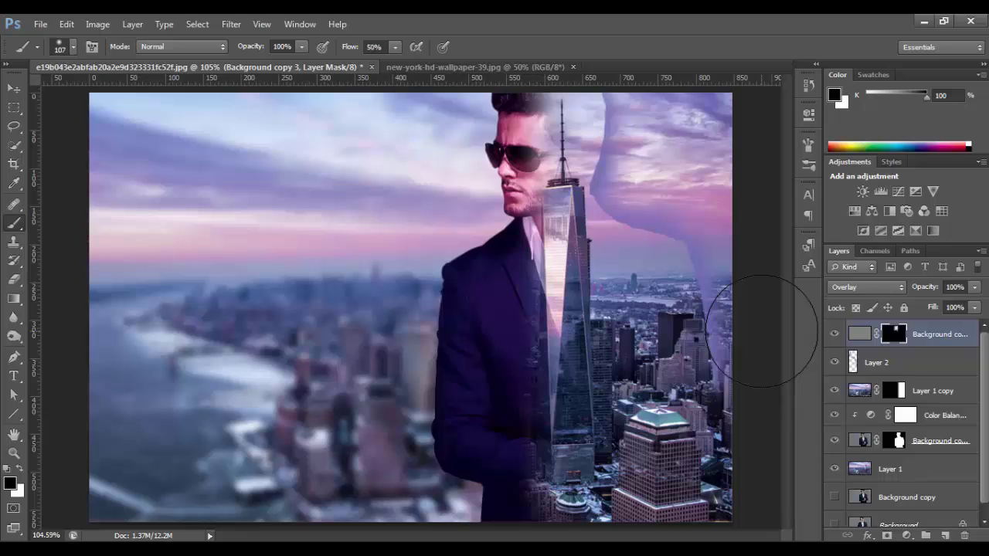
Add a Hue/Saturation adjustment layer above Layer 2.
click(880, 362)
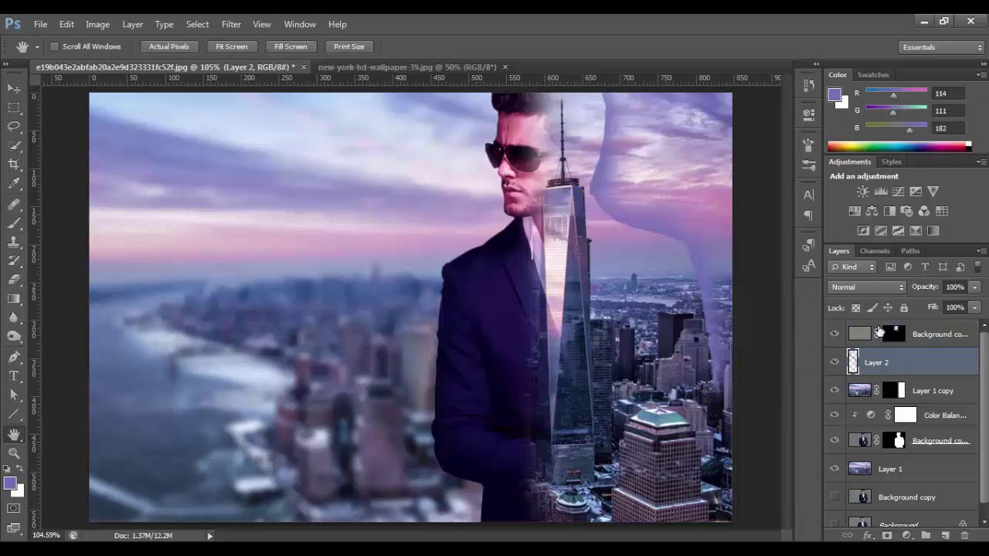
click(856, 211)
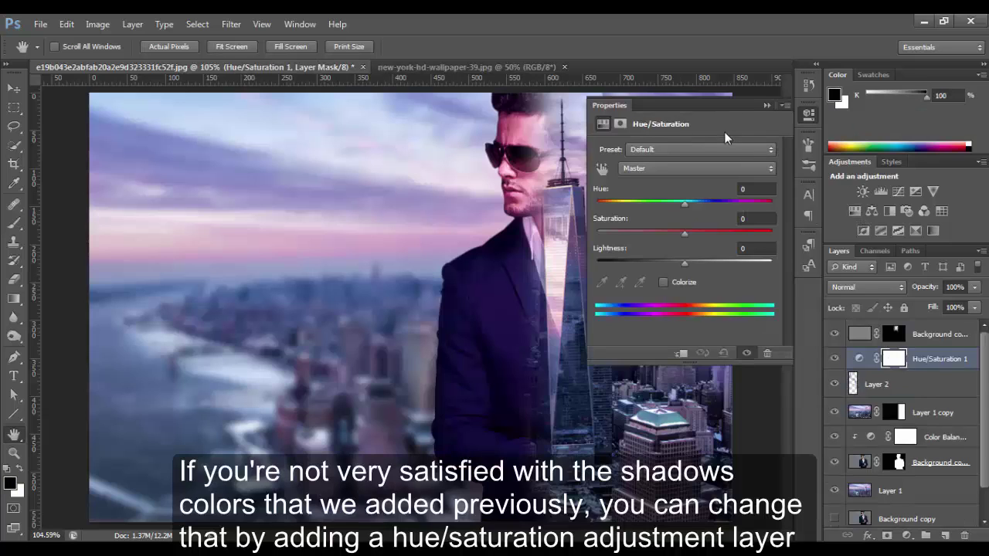
key(ctrl+minus)
key(ctrl+minus)
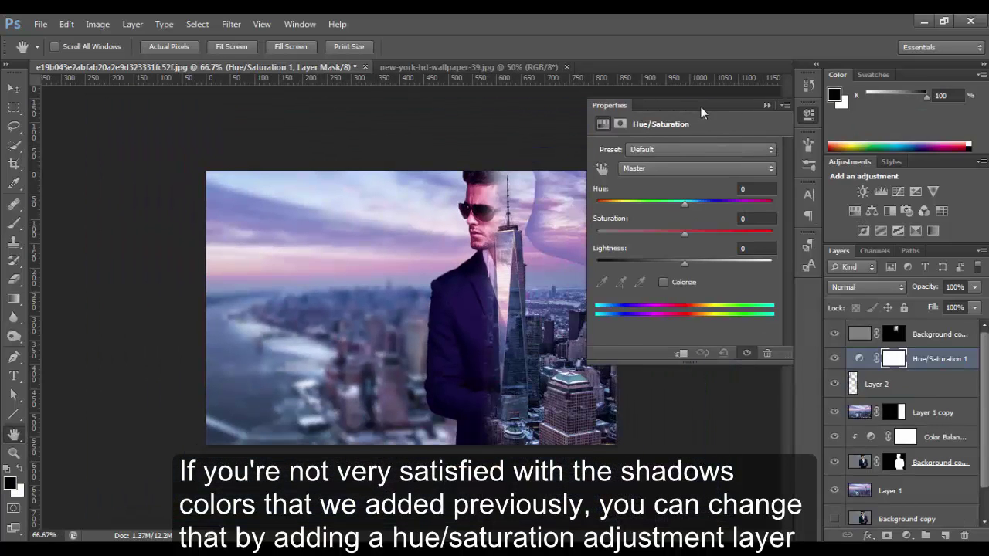
mouse_move(700, 106)
mouse_down()
mouse_move(459, 152)
mouse_move(266, 143)
mouse_up()
key(ctrl+plus)
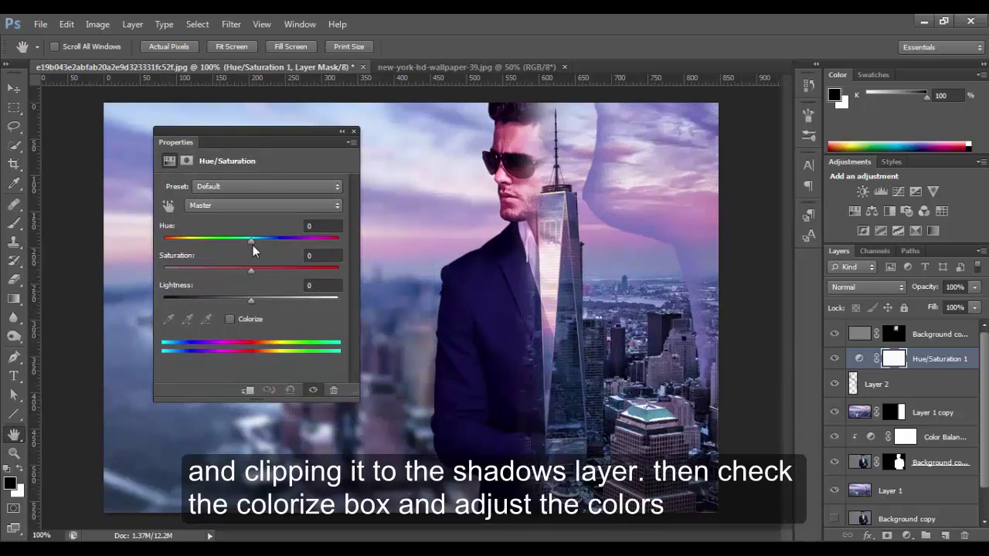
Clip the Hue/Saturation to Layer 2 with Hue +32, Saturation 0 and Lightness -42.
drag(253, 302, 265, 302)
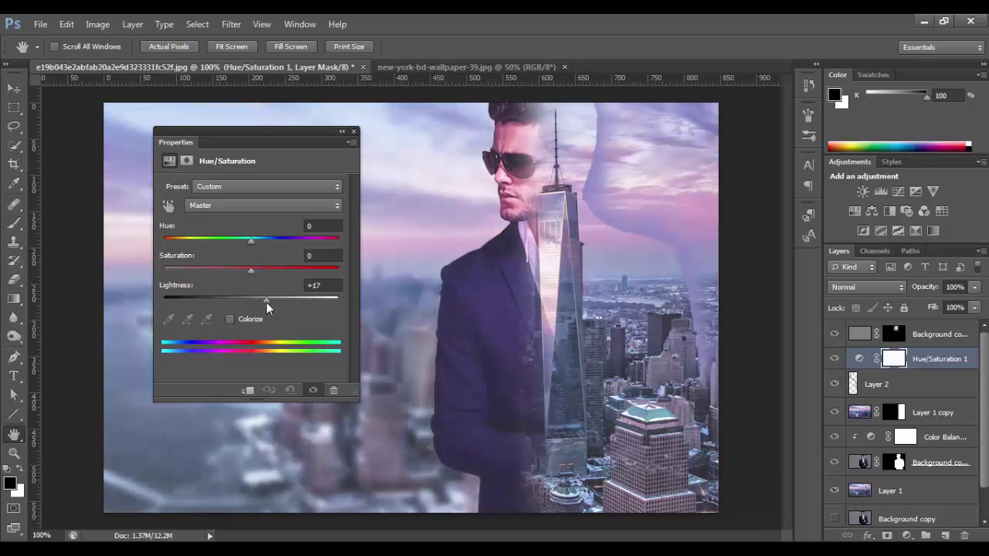
alt+click(942, 363)
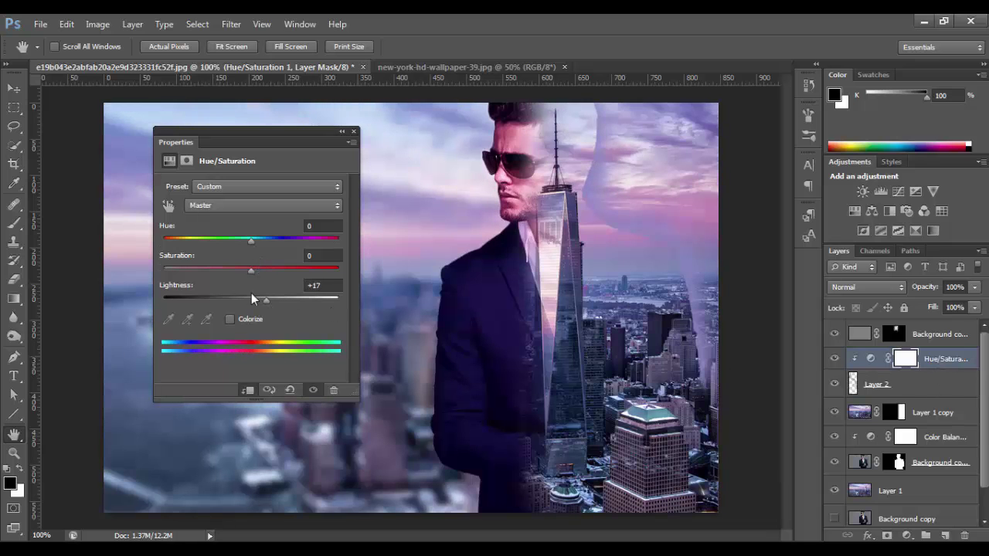
drag(265, 303, 215, 302)
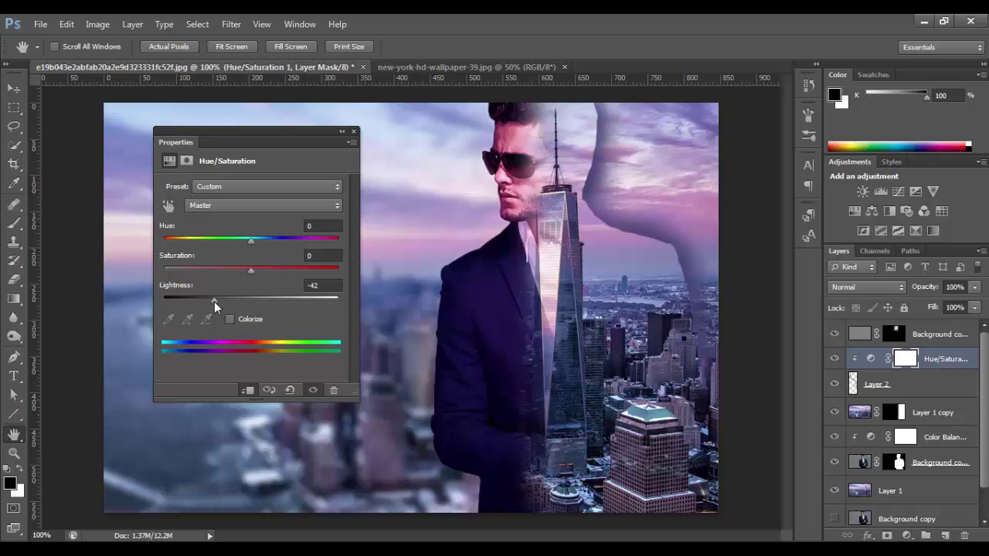
mouse_move(251, 271)
mouse_down()
mouse_move(331, 271)
mouse_move(204, 285)
mouse_move(241, 285)
mouse_up()
double_click(319, 257)
text(0)
key(Return)
drag(273, 240, 322, 243)
mouse_move(305, 244)
mouse_down()
mouse_move(244, 244)
mouse_move(275, 244)
mouse_up()
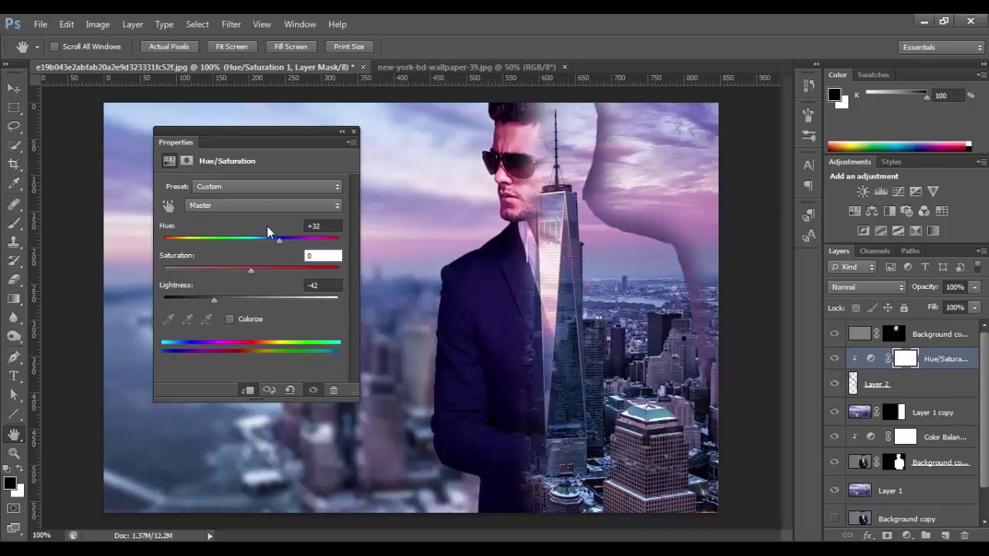
click(259, 204)
click(259, 202)
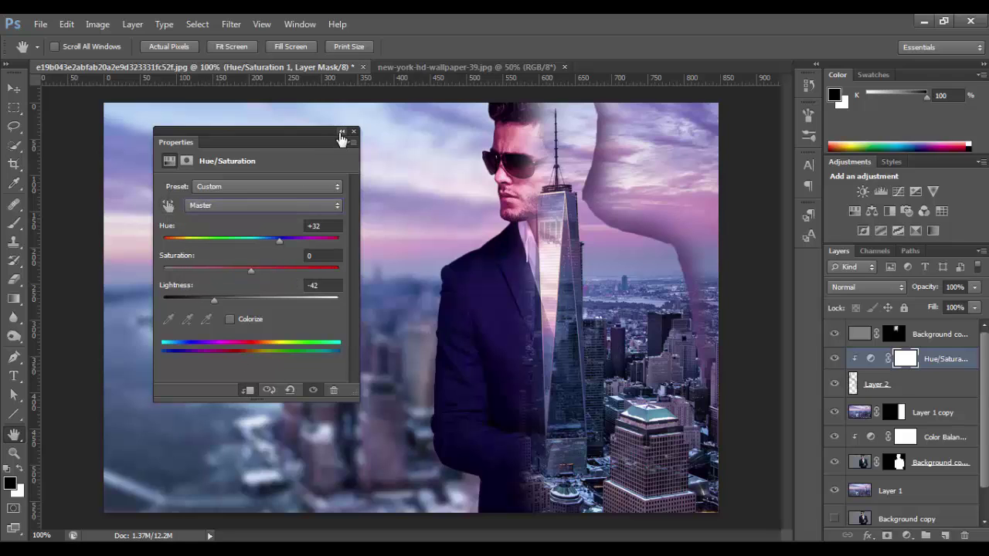
Dock the Properties panel and lower Layer 2's opacity to 81%.
drag(289, 137, 804, 94)
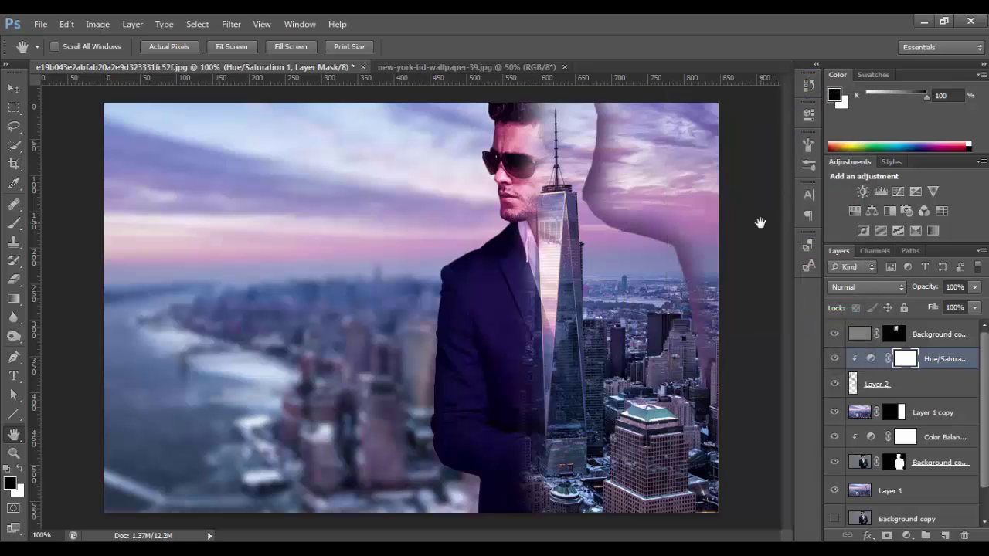
key(ctrl+plus)
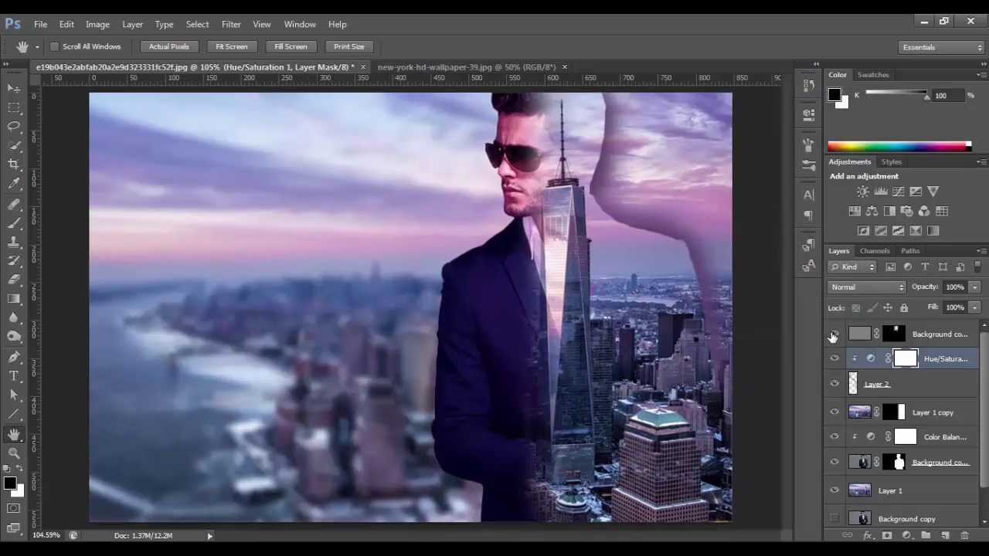
click(974, 287)
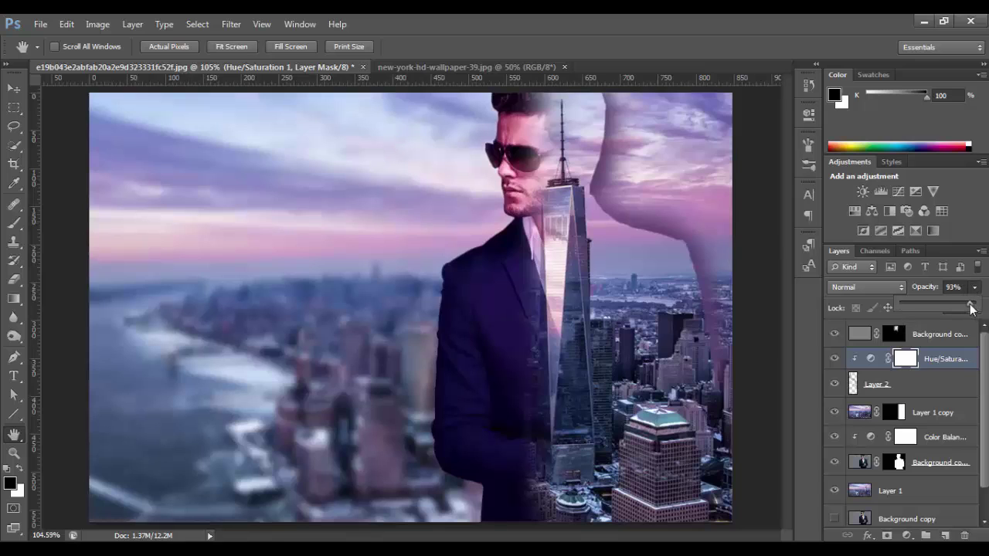
click(977, 309)
click(921, 383)
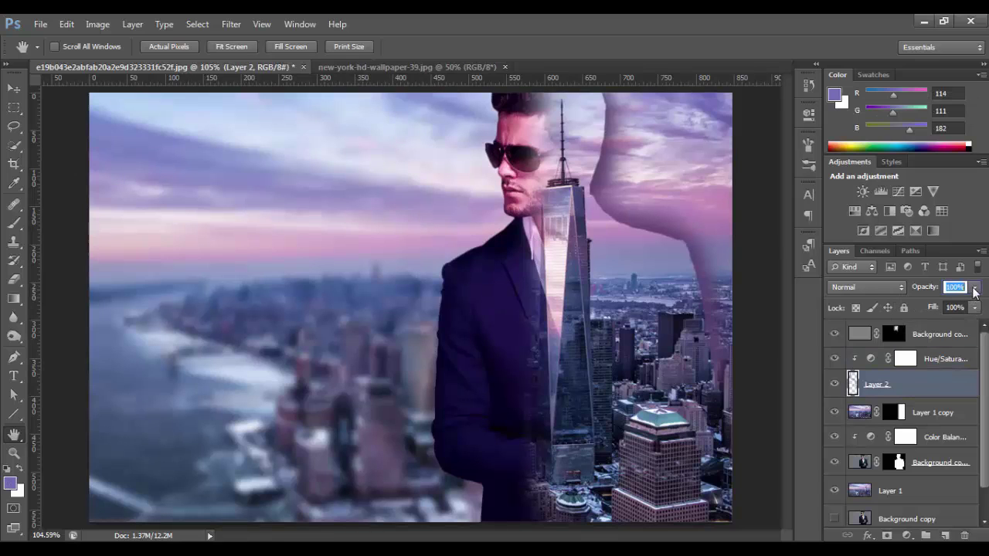
click(974, 287)
drag(977, 309, 964, 309)
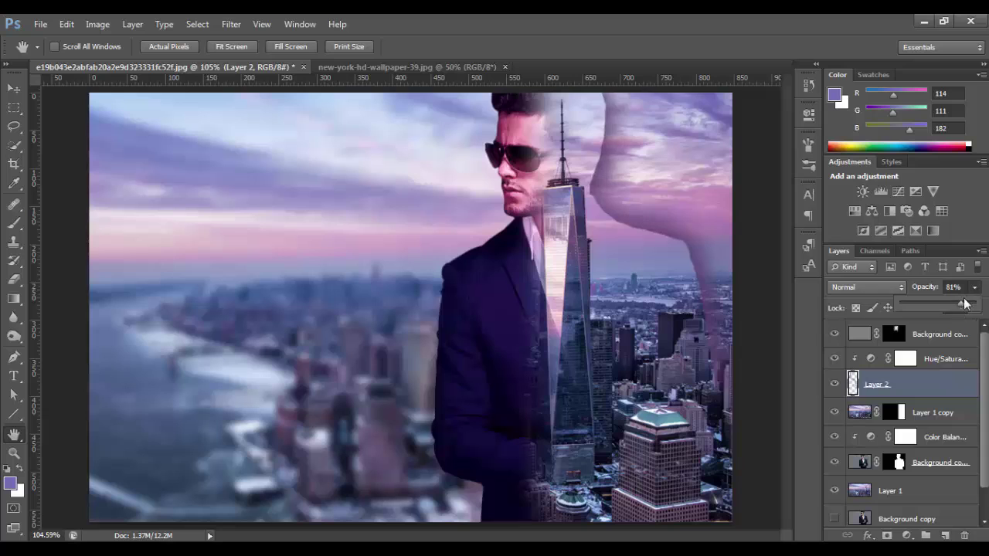
click(977, 288)
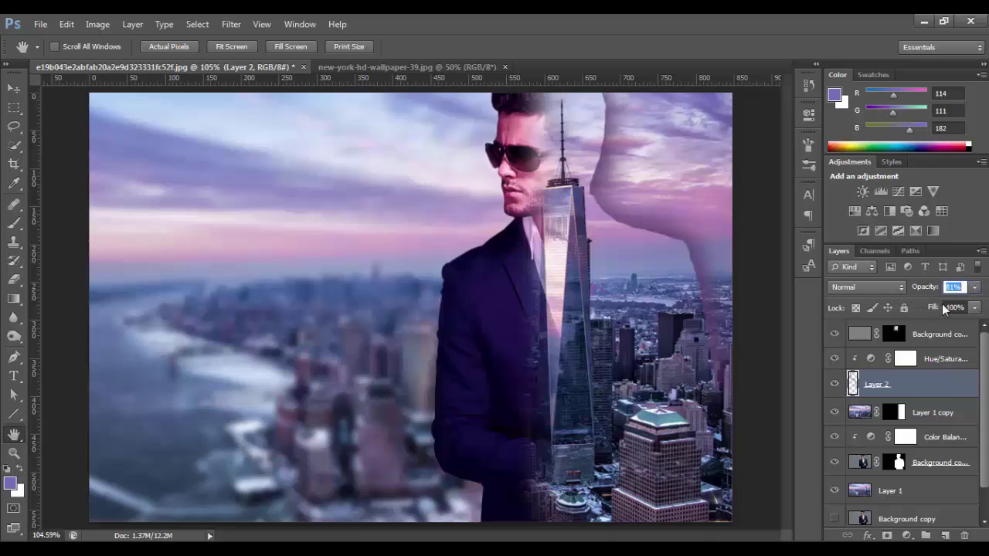
key(ctrl+minus)
key(ctrl+minus)
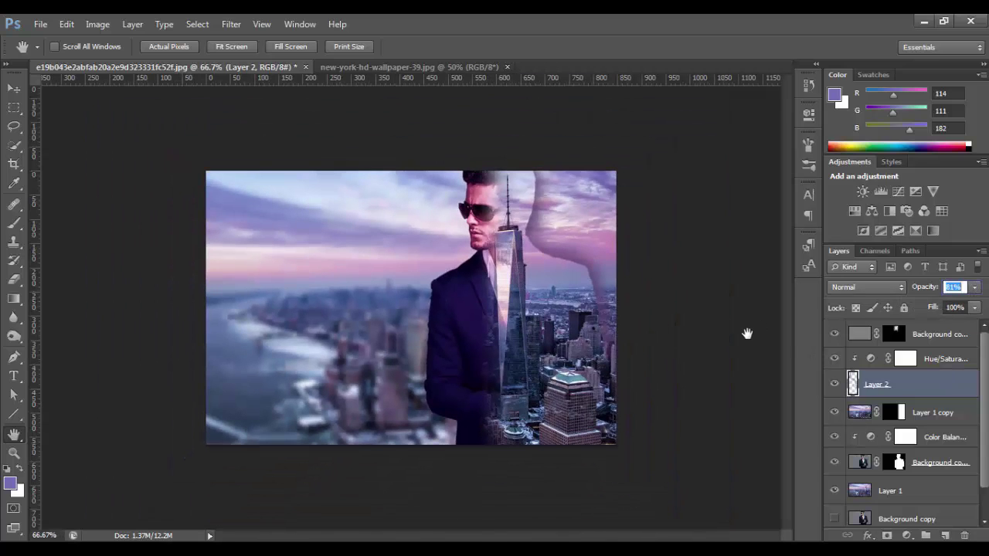
Add a new top layer and paint a soft white brush dab in the top-left corner.
click(950, 342)
click(945, 535)
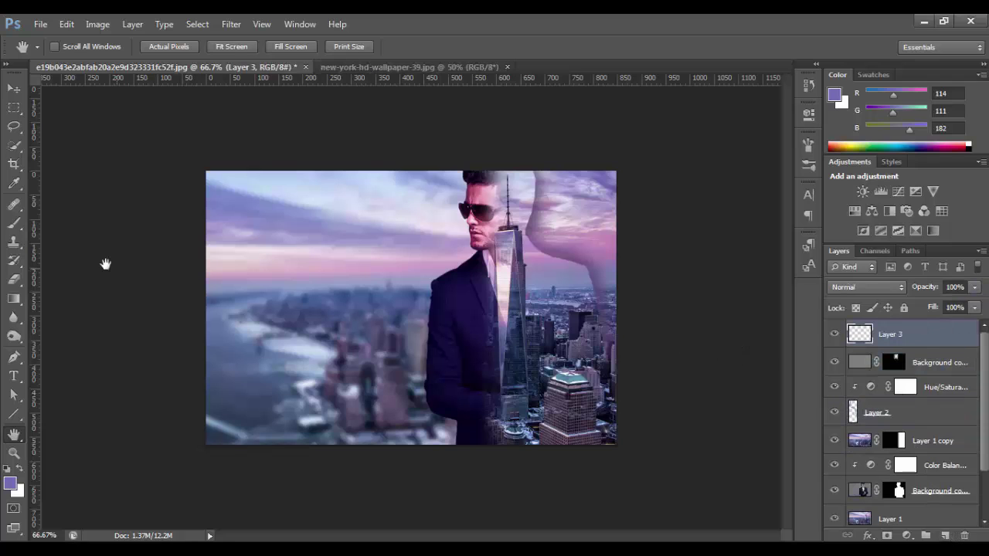
click(17, 225)
click(19, 470)
click(250, 250)
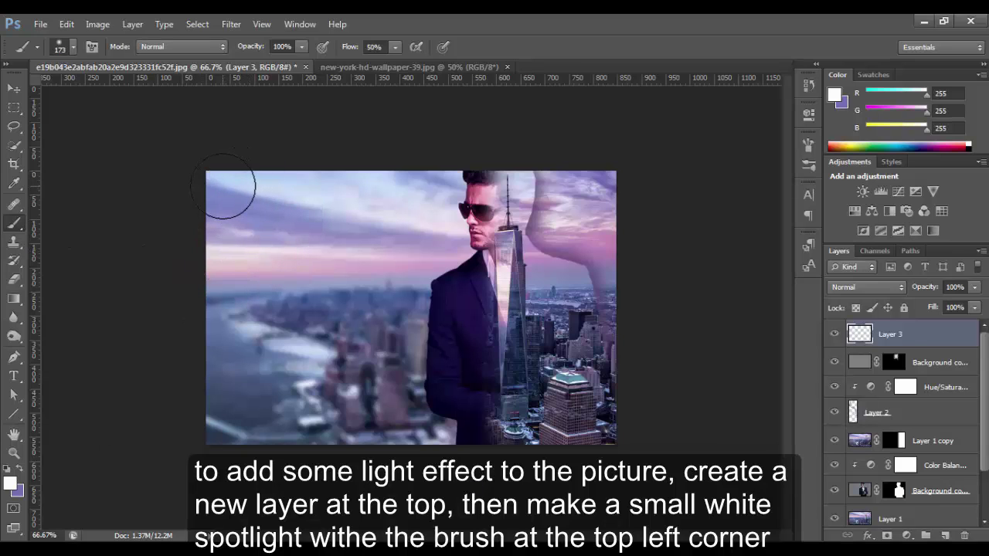
click(232, 188)
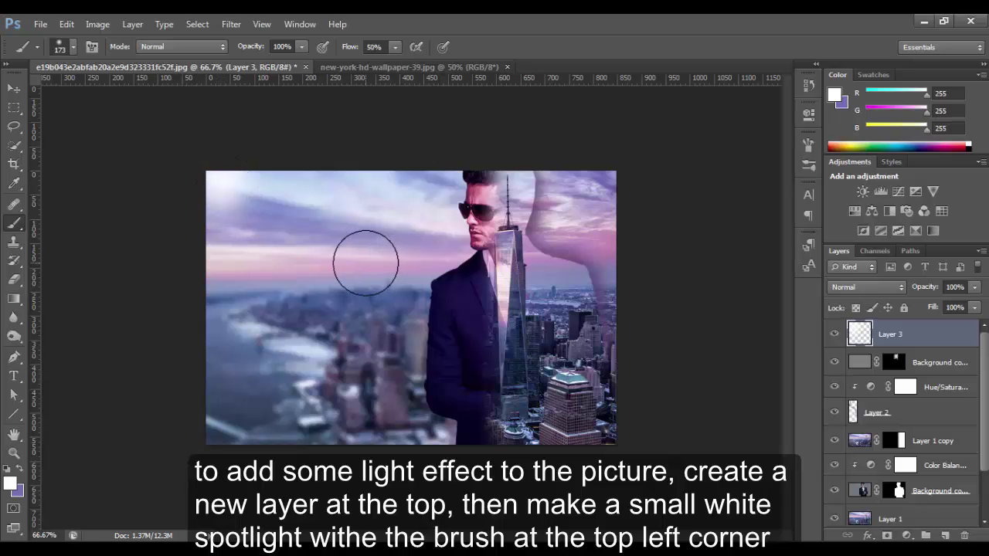
Free-transform the white dab to enlarge it across the image toward the upper left.
key(ctrl+t)
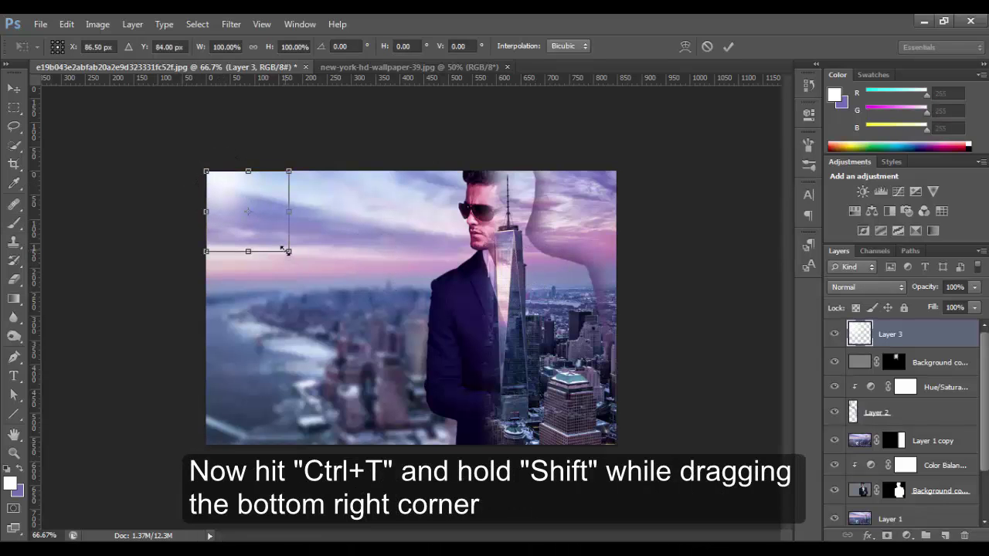
drag(286, 249, 695, 430)
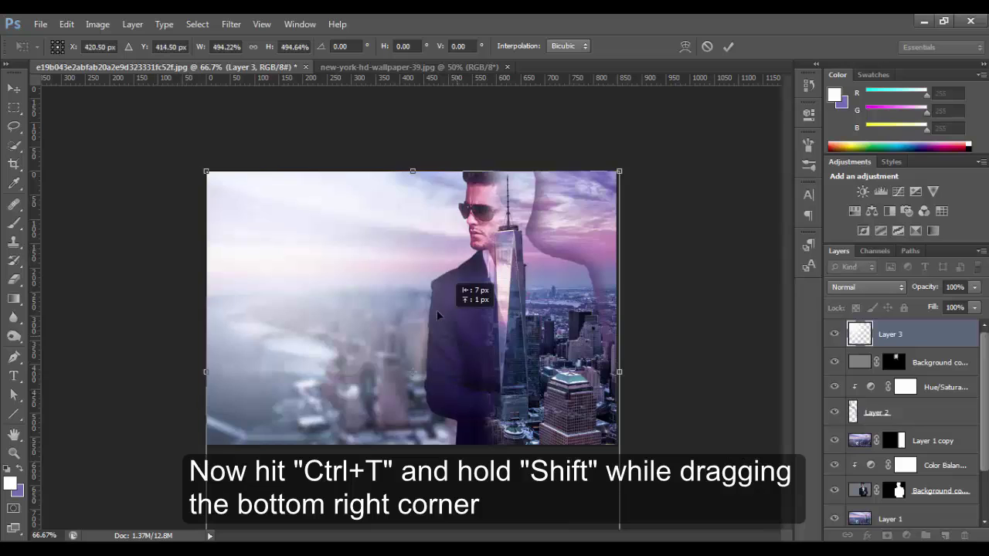
drag(437, 315, 360, 321)
drag(564, 452, 680, 552)
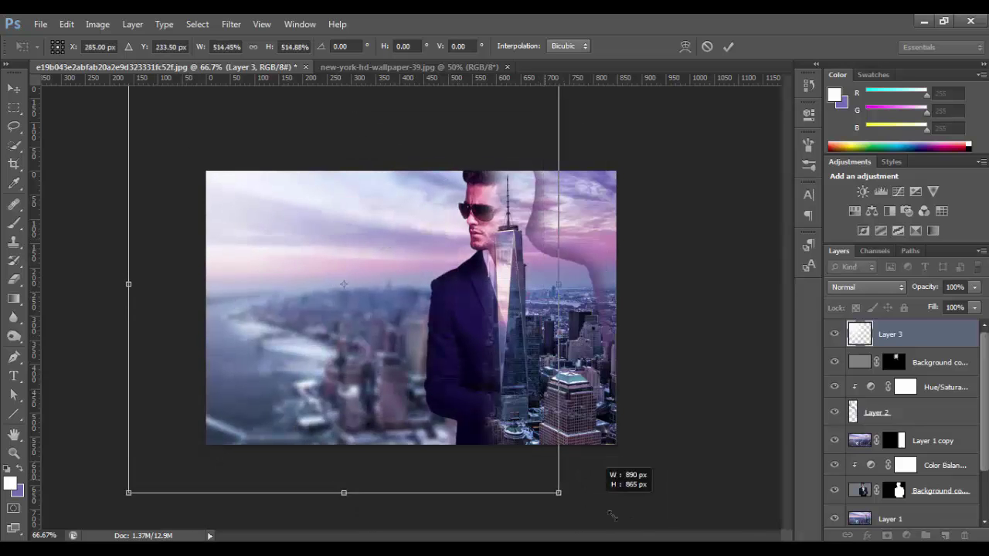
mouse_move(567, 397)
mouse_down()
mouse_move(528, 329)
mouse_move(490, 319)
mouse_up()
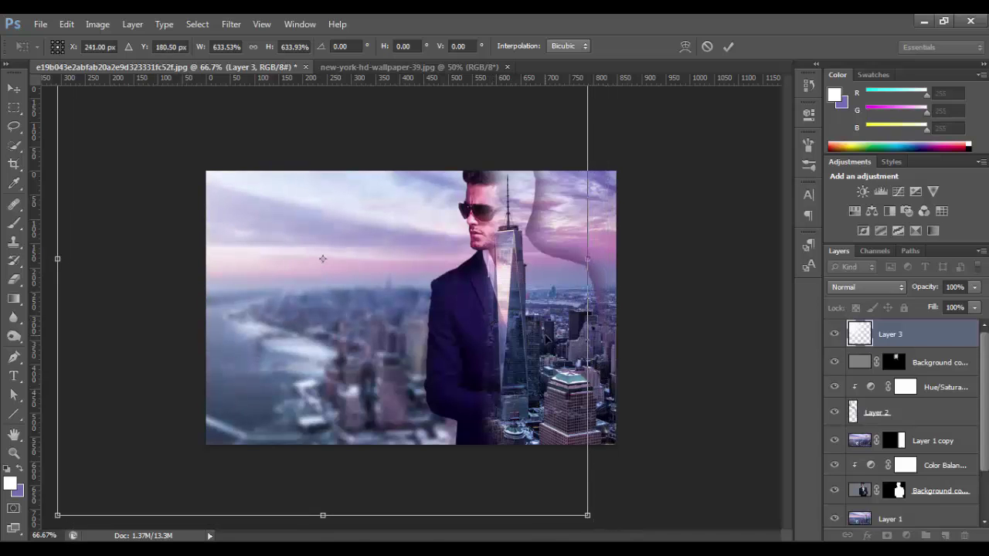
key(Return)
key(b)
Set Layer 3 to Screen blend mode at 73% opacity.
click(867, 286)
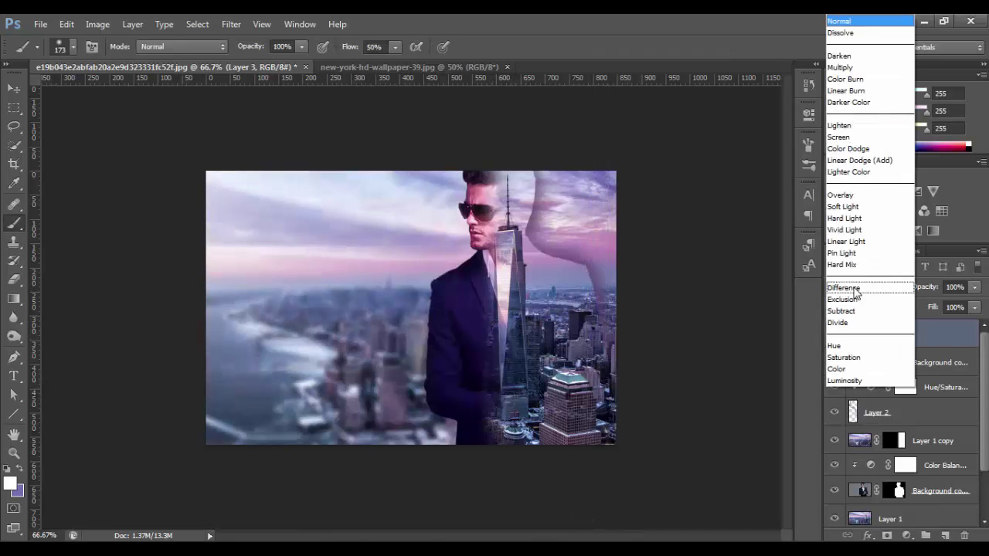
click(841, 136)
click(974, 286)
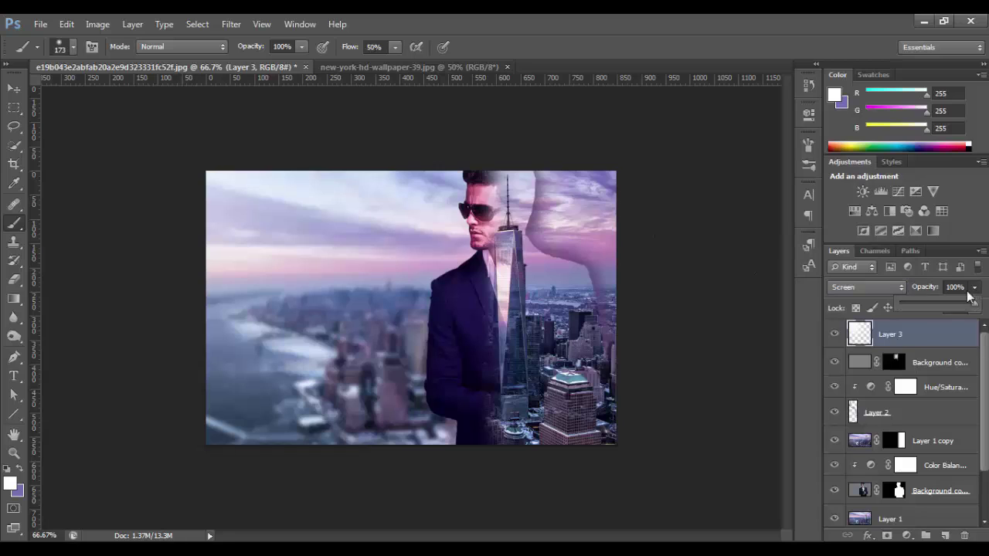
drag(972, 304, 961, 309)
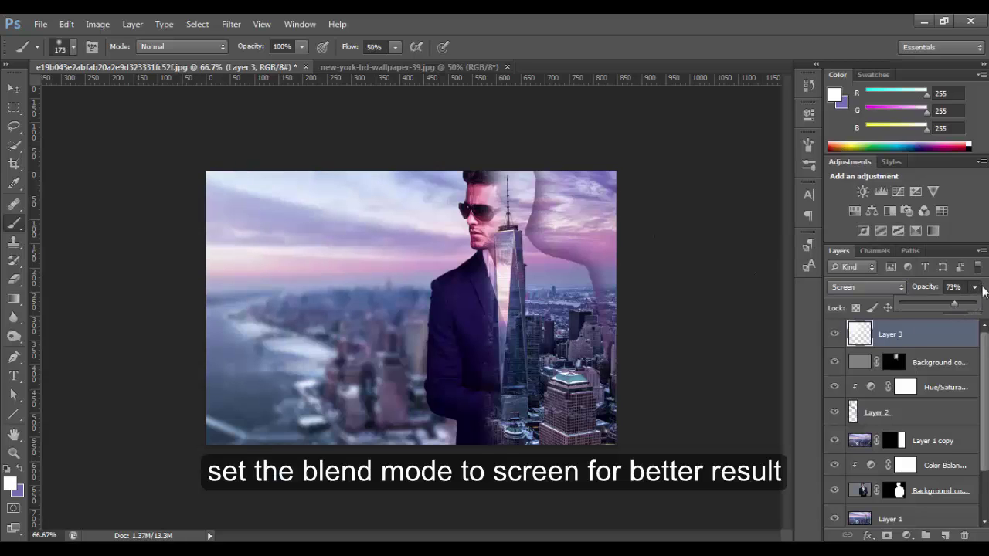
click(984, 291)
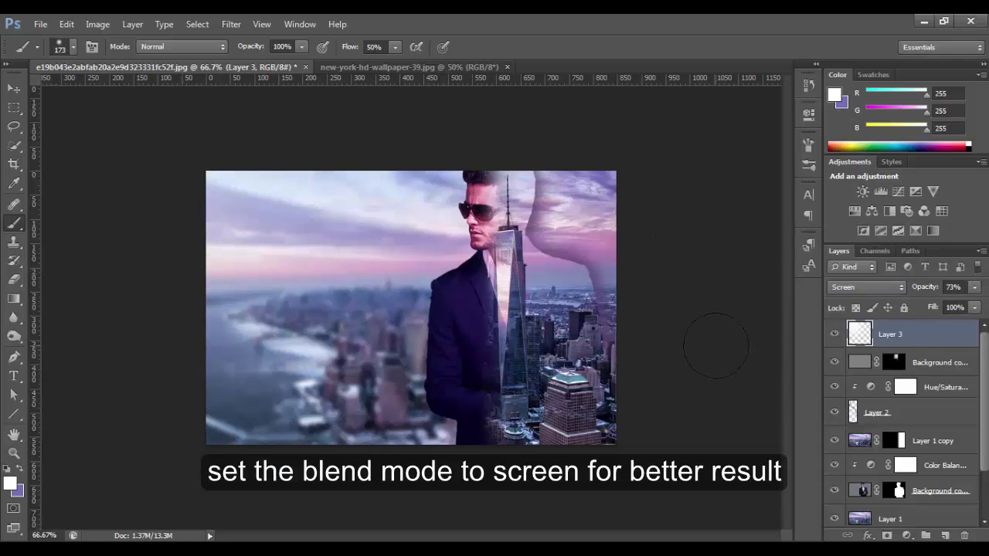
scroll(715, 346, up, 3)
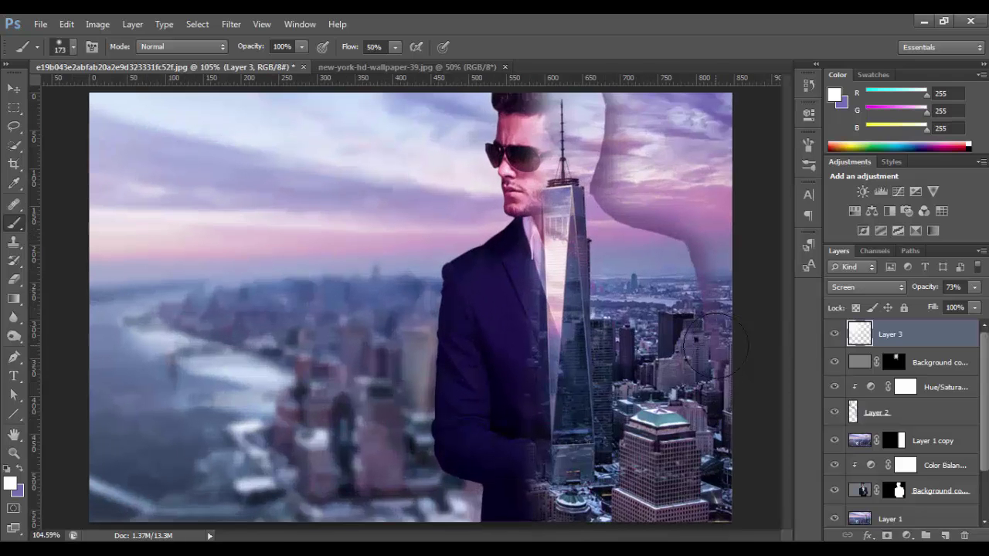
click(935, 441)
Add a Curves adjustment clipped to Layer 1 copy and bend it into a brightening S-curve.
click(898, 190)
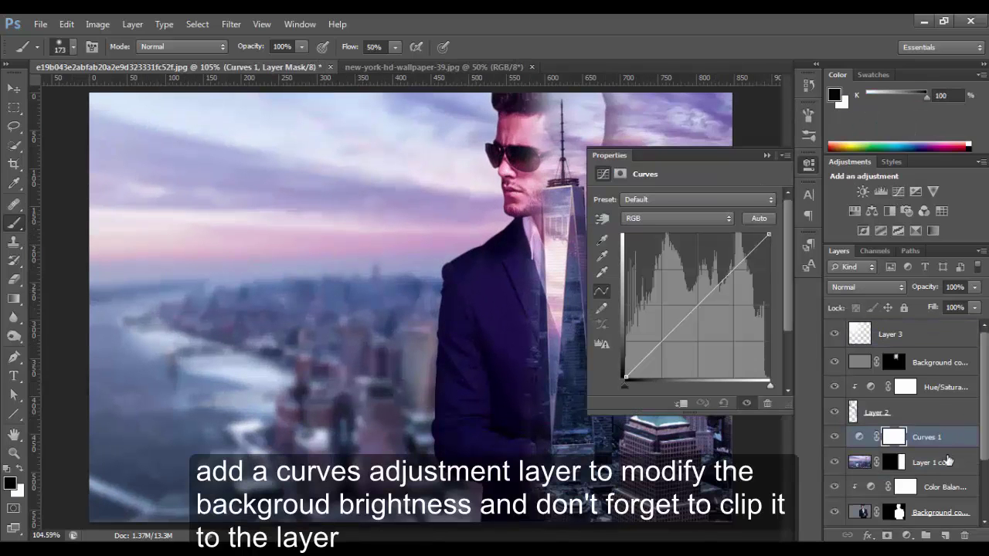
alt+click(947, 446)
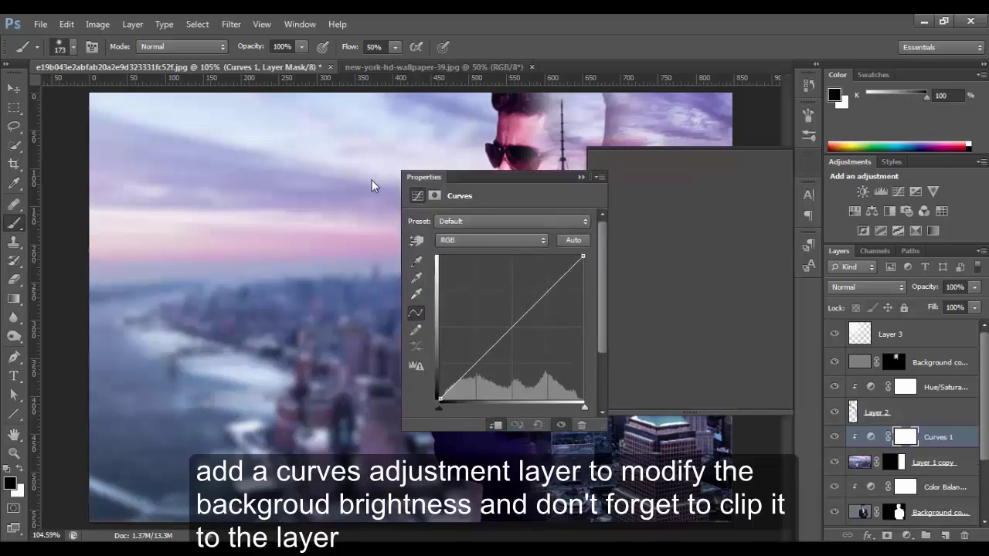
drag(716, 162, 296, 185)
drag(295, 306, 298, 301)
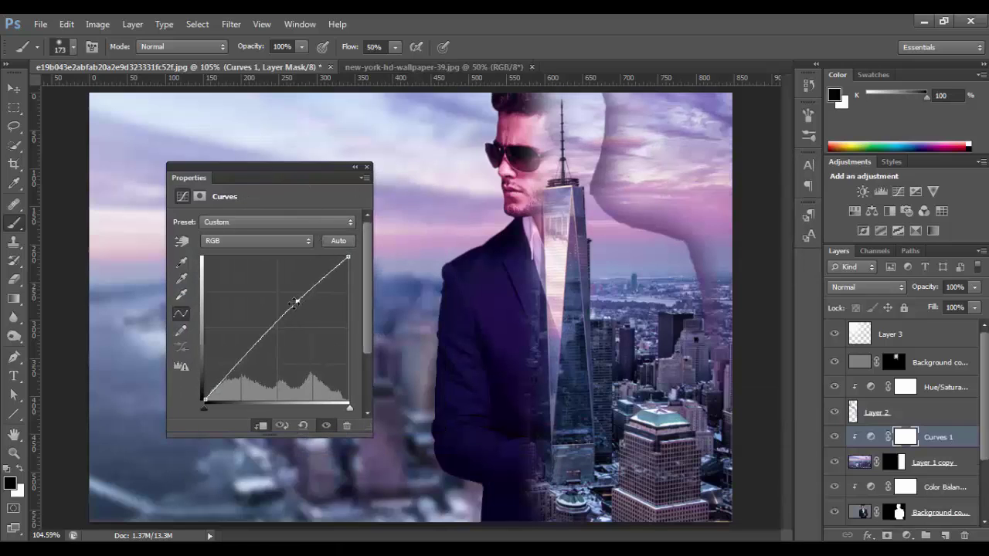
drag(234, 376, 245, 354)
drag(326, 170, 837, 244)
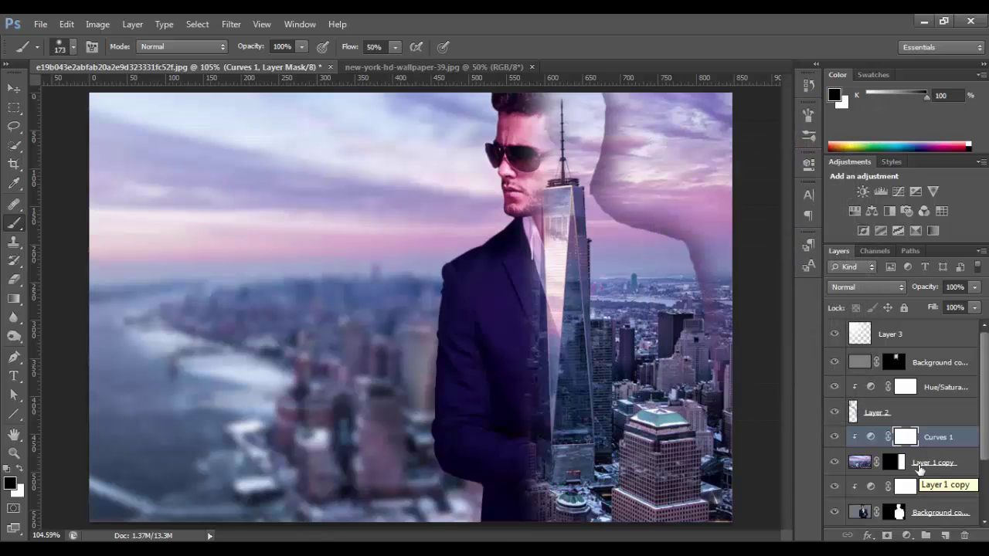
Duplicate Layer 1 beneath itself as Layer 1 copy 2 and discard the copy's mask.
key(ctrl+minus)
key(ctrl+minus)
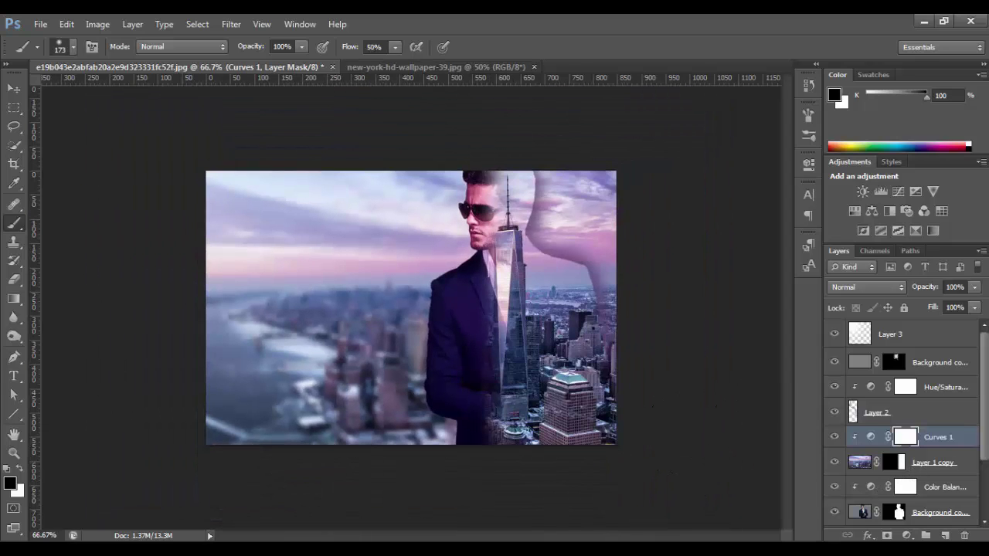
scroll(987, 451, down, 1)
scroll(986, 452, down, 2)
click(931, 473)
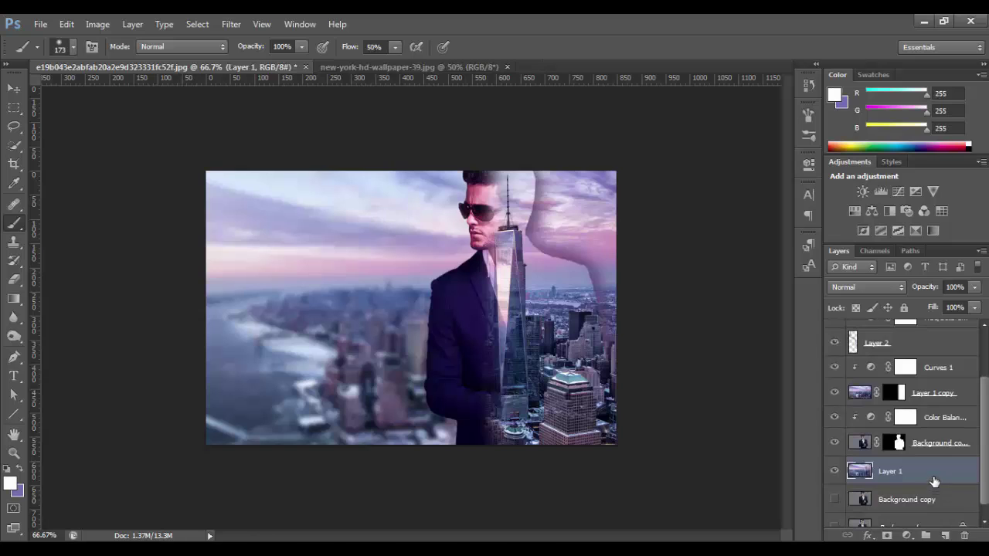
scroll(986, 492, down, 1)
drag(859, 382, 873, 473)
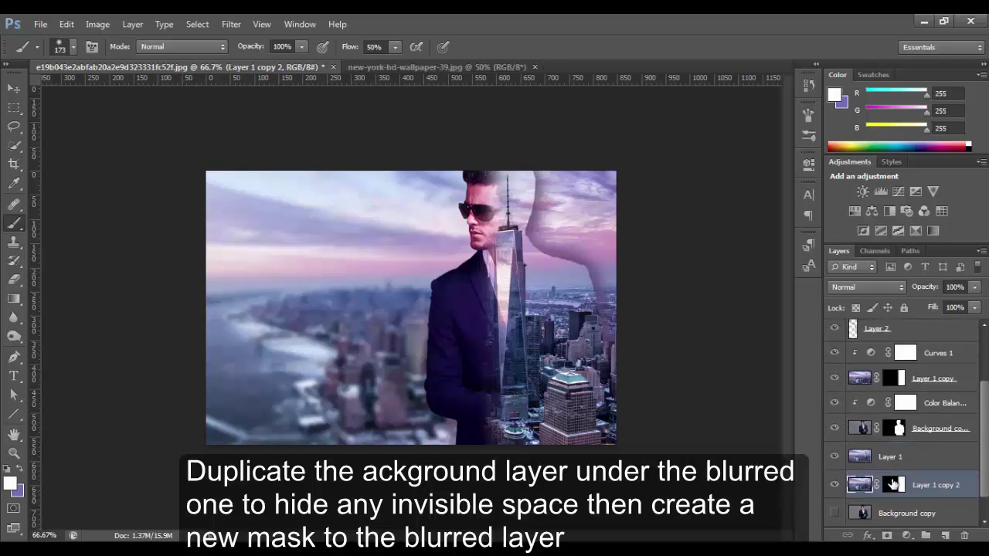
key(Delete)
click(536, 230)
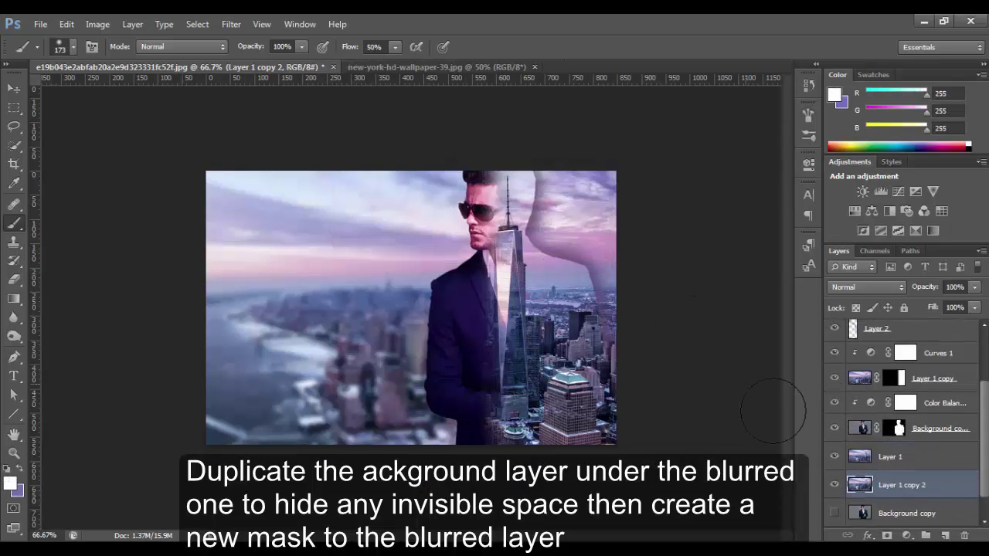
Toggle Layer 1 copy 2 to confirm it fills the edge gaps, then add and remove an empty layer.
click(835, 484)
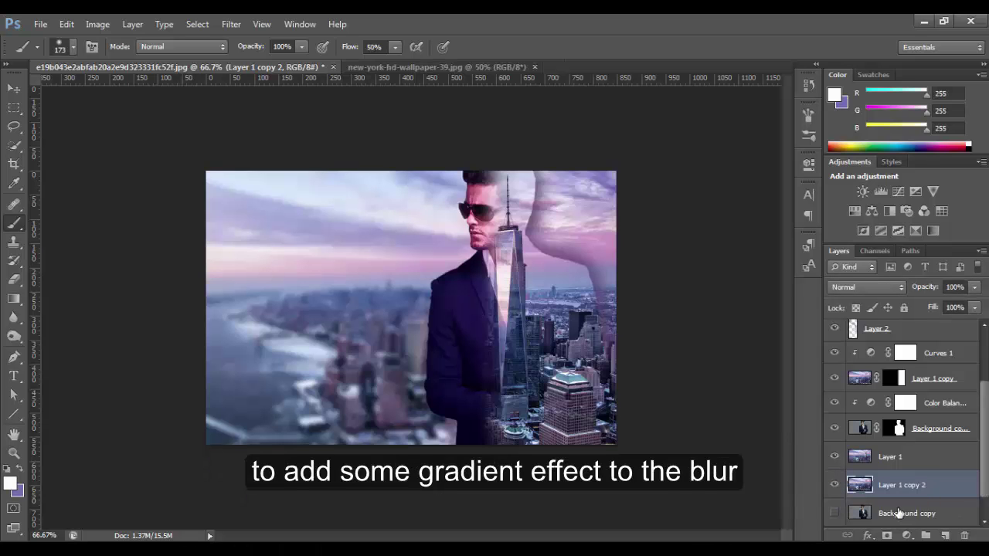
scroll(278, 448, up, 3)
scroll(730, 437, down, 5)
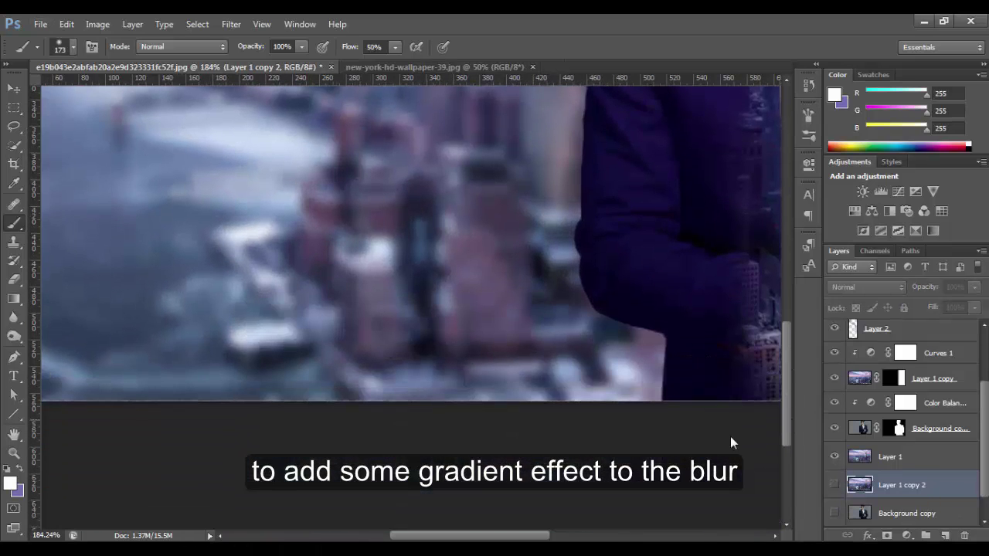
scroll(718, 473, left, 5)
click(834, 485)
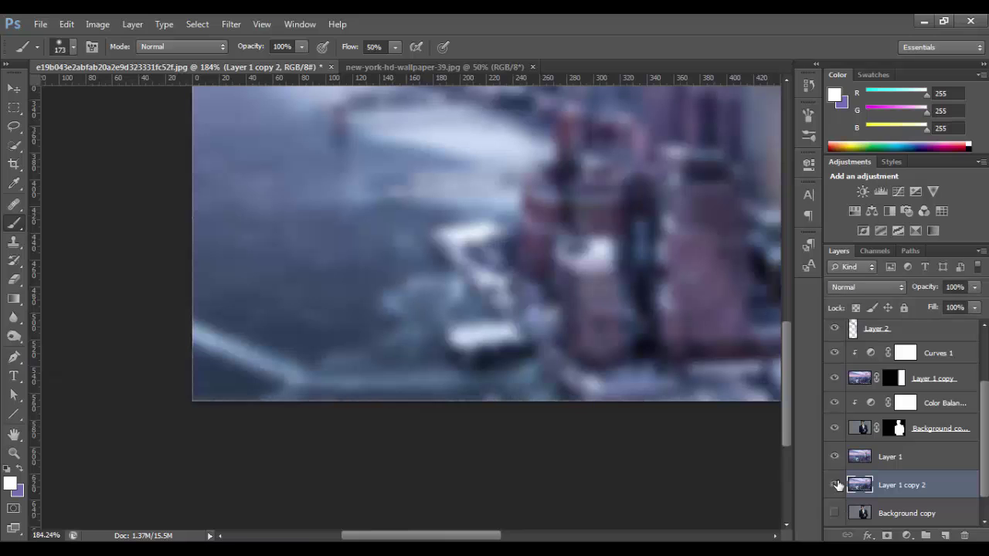
key(ctrl+0)
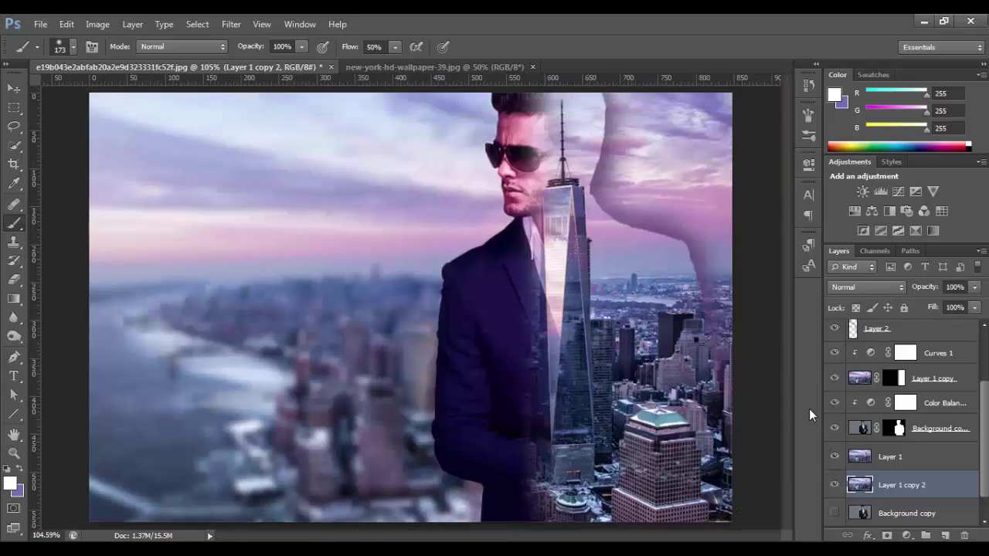
key(ctrl+1)
scroll(985, 441, down, 1)
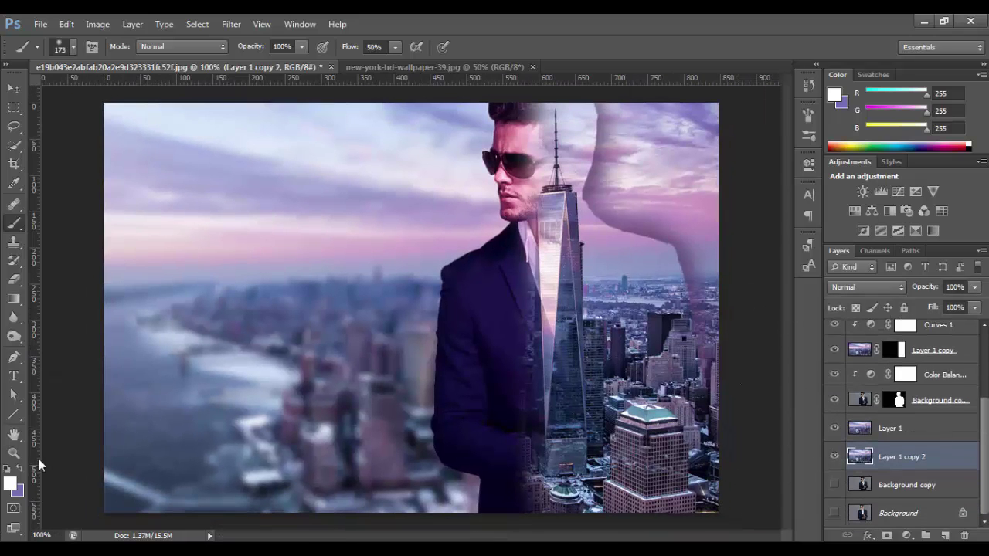
key(ctrl+minus)
click(945, 536)
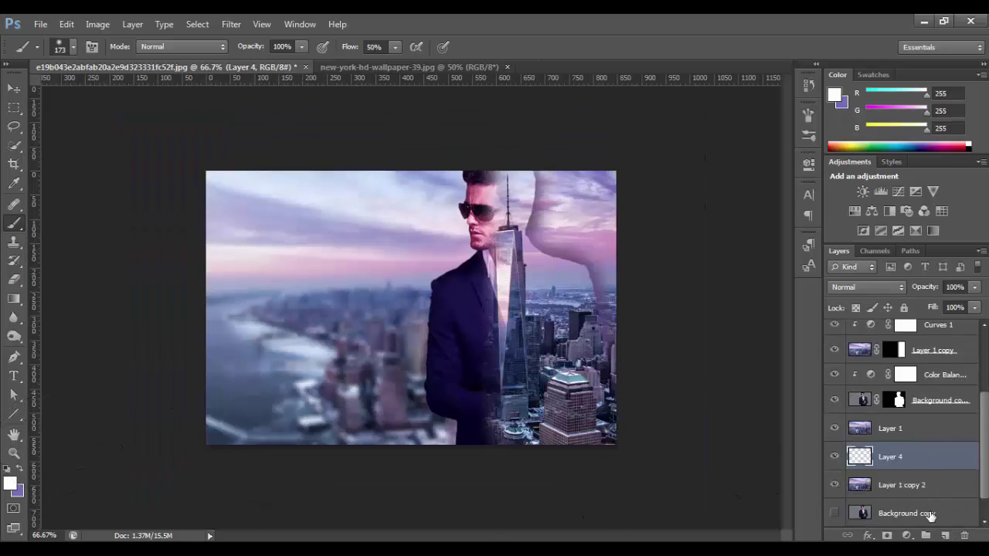
click(964, 535)
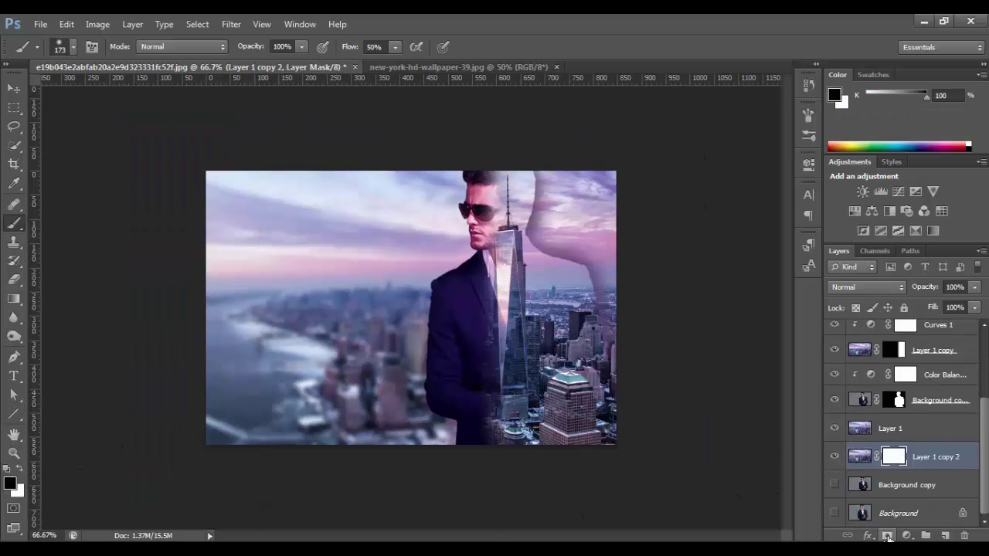
Add a white mask to Layer 1 and paint black over its lower-left with a brush of about 533.
click(890, 427)
click(887, 536)
key(ctrl+minus)
key(x)
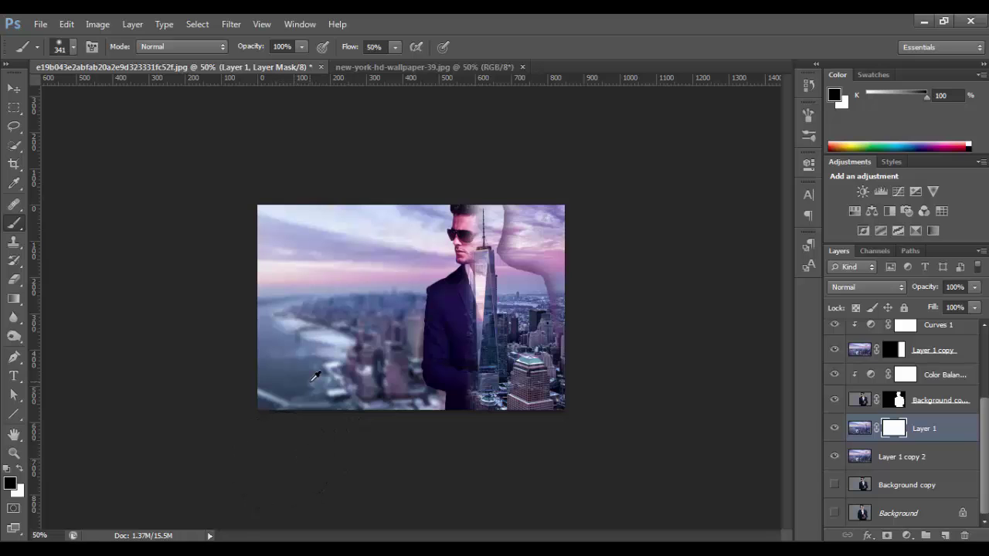
mouse_move(316, 376)
mouse_down()
mouse_move(335, 390)
mouse_move(300, 392)
mouse_up()
drag(325, 448, 324, 423)
View Layer 1's mask alone and stretch its black shading upward with Free Transform.
alt+click(894, 429)
key(ctrl+0)
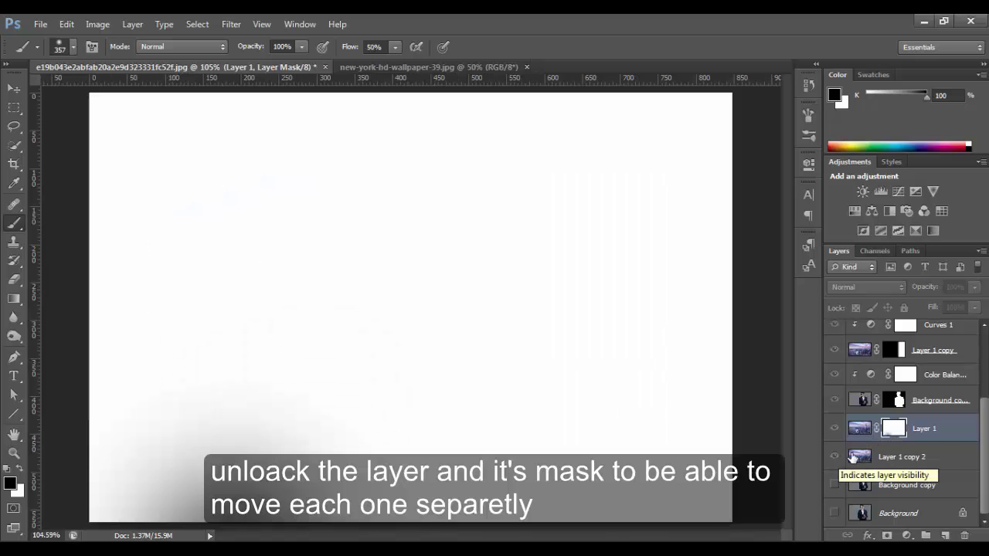
key(ctrl+1)
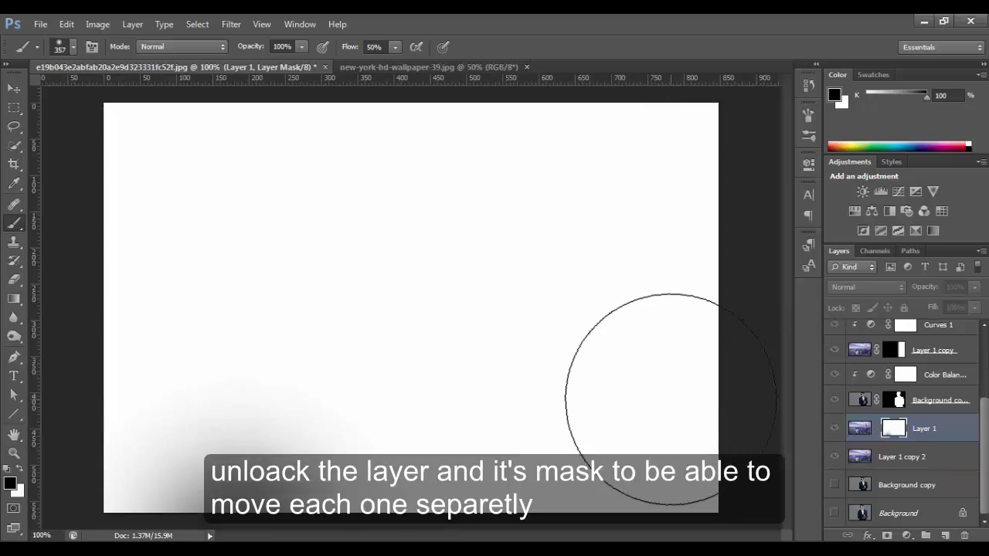
key(ctrl+minus)
key(ctrl+t)
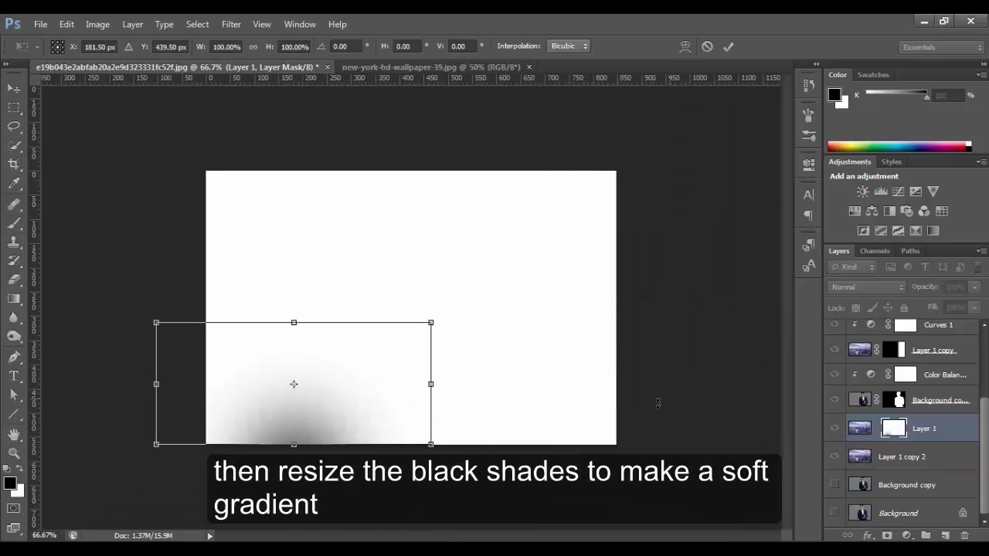
drag(293, 322, 294, 109)
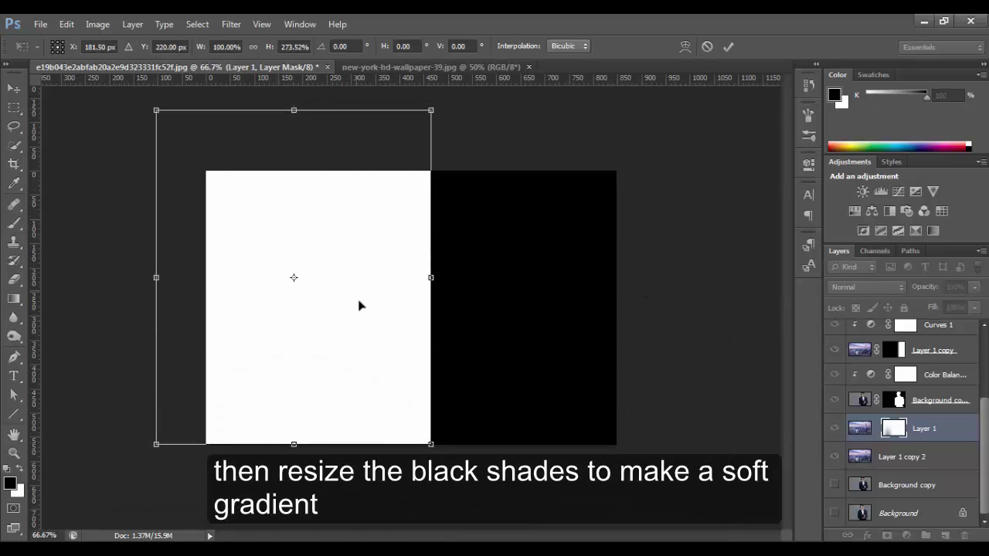
click(730, 46)
Stretch the mask gradient further upward, then return to the full composite fitted to the window.
key(ctrl+t)
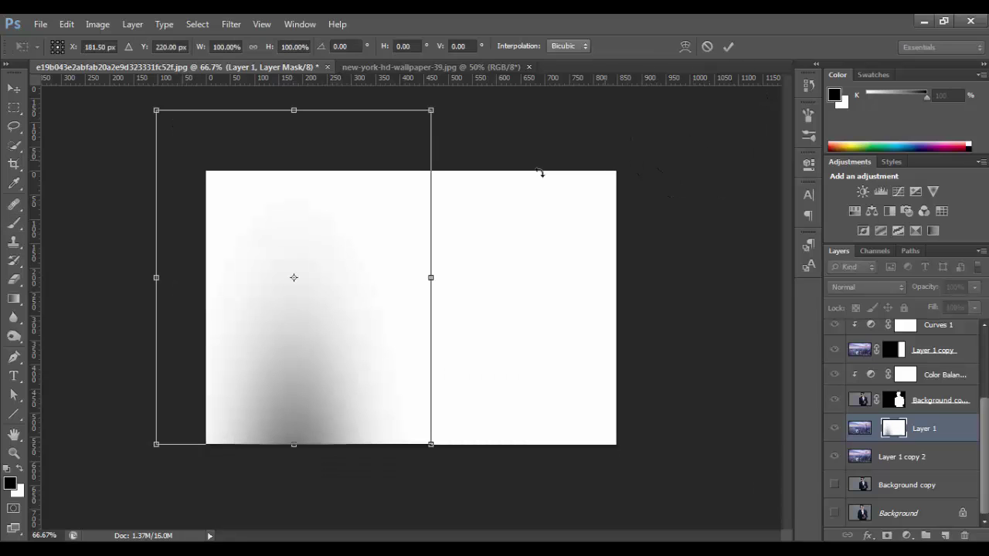
key(ctrl+minus)
key(ctrl+minus)
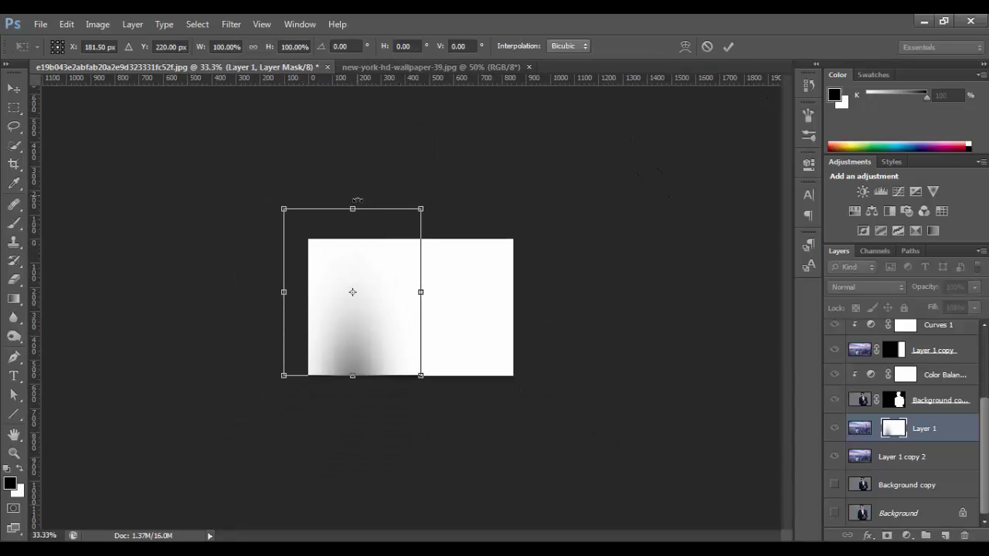
drag(357, 203, 357, 106)
click(728, 46)
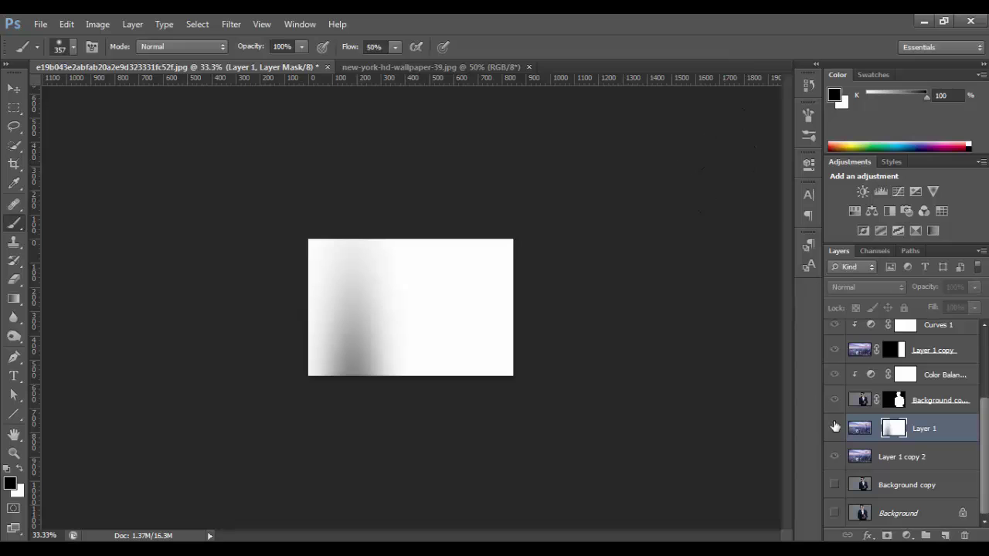
alt+click(894, 432)
key(ctrl+0)
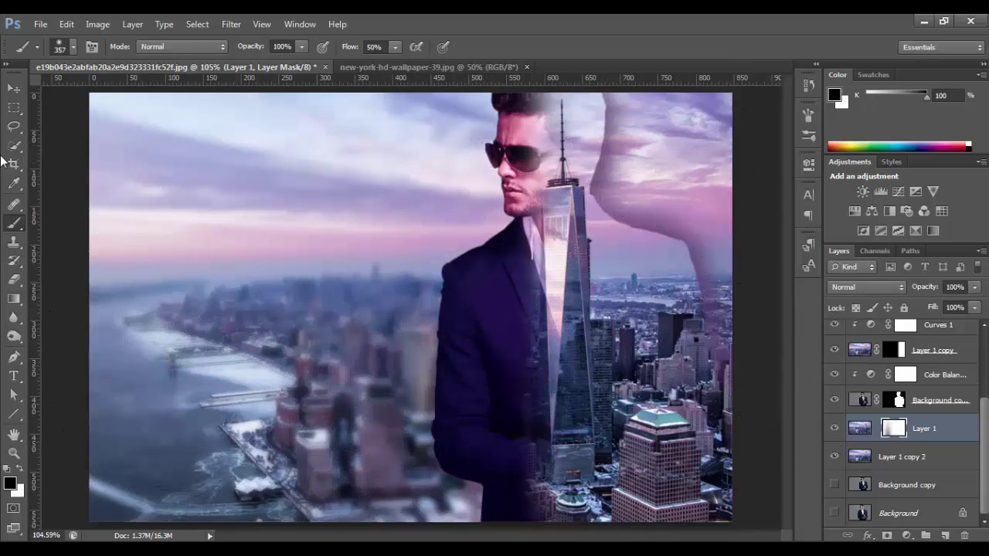
Shift Layer 1 slightly right and move its mask content downward.
key(v)
drag(242, 455, 314, 461)
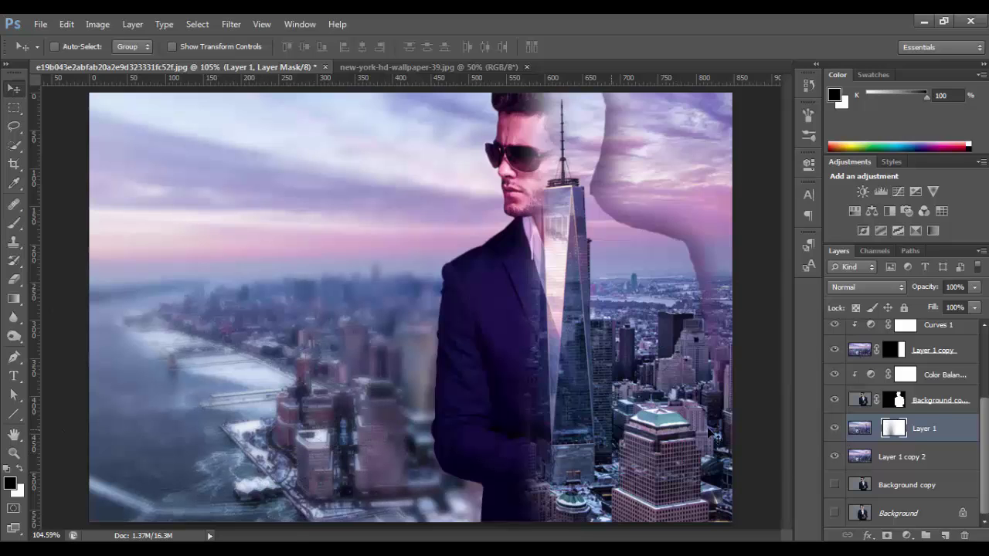
alt+click(894, 428)
key(ctrl+t)
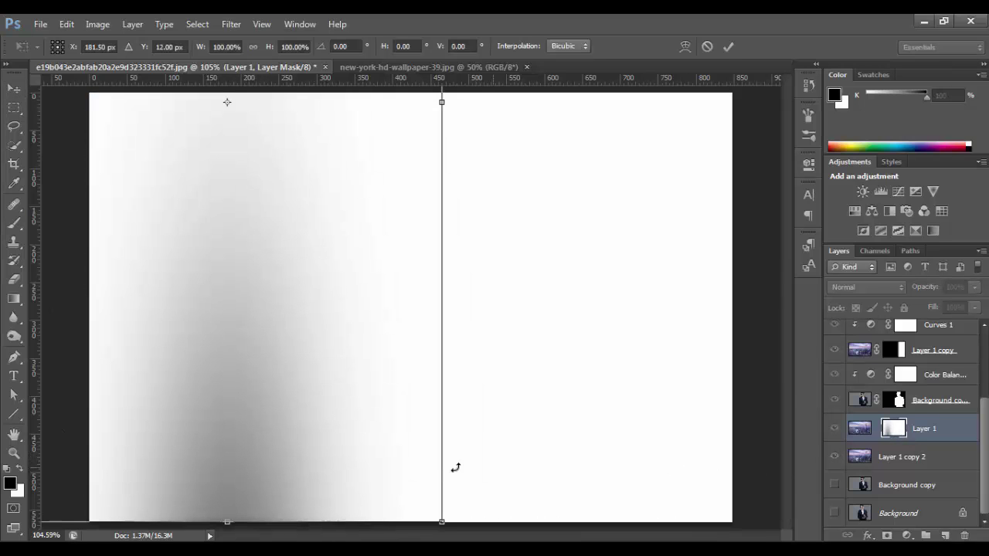
drag(227, 102, 236, 287)
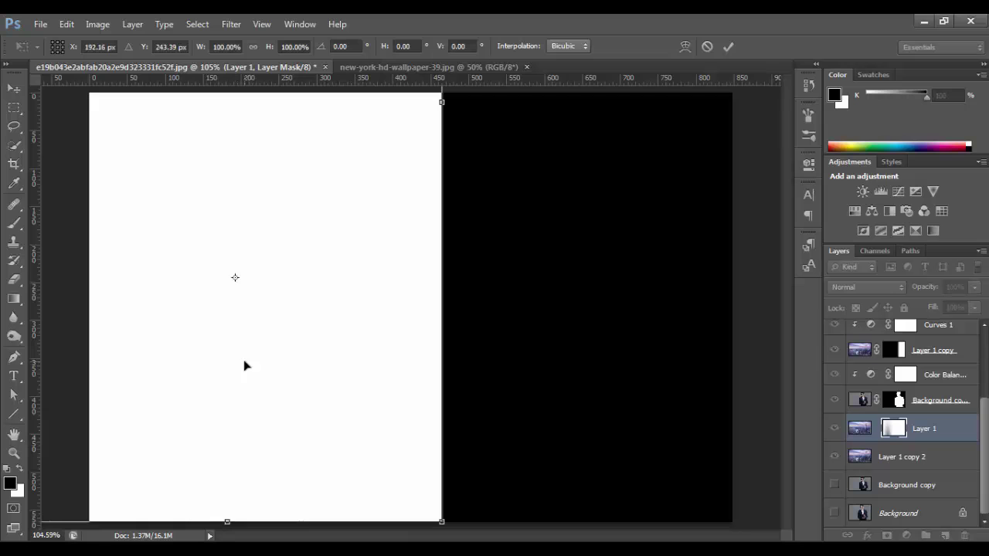
click(727, 47)
Shift the mask gradient left and stretch it across the canvas, then check the composite at 100%.
drag(489, 431, 217, 431)
key(ctrl+t)
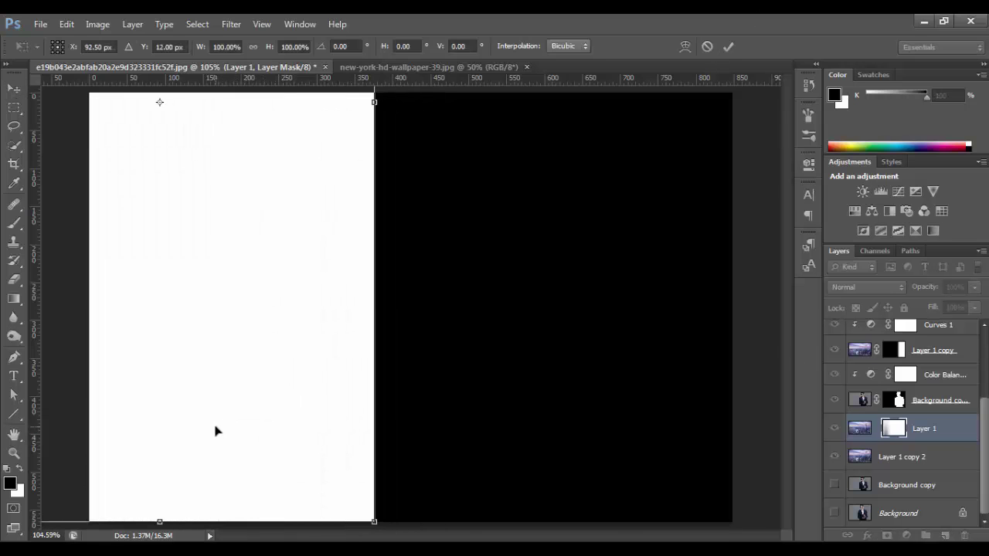
click(728, 46)
key(ctrl+t)
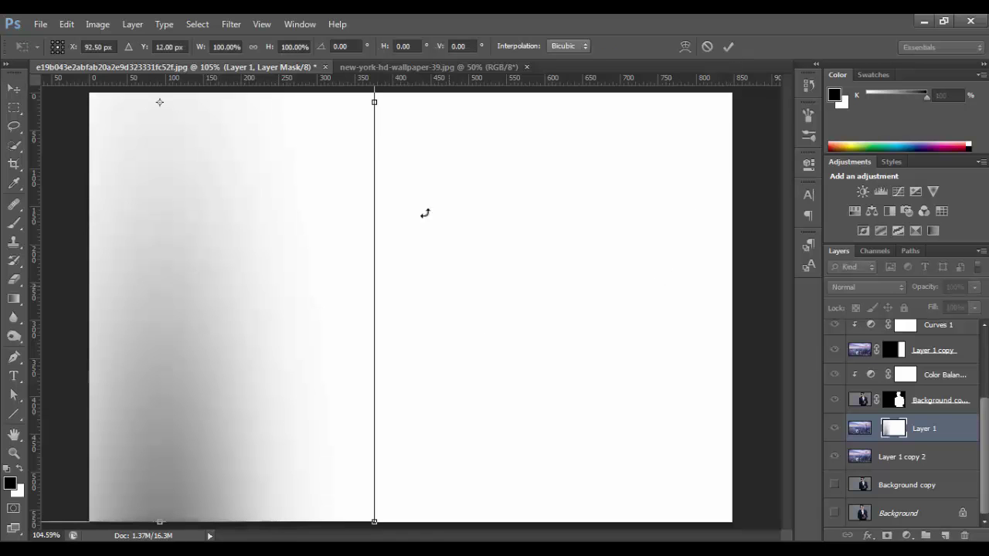
drag(374, 102, 546, 103)
click(728, 46)
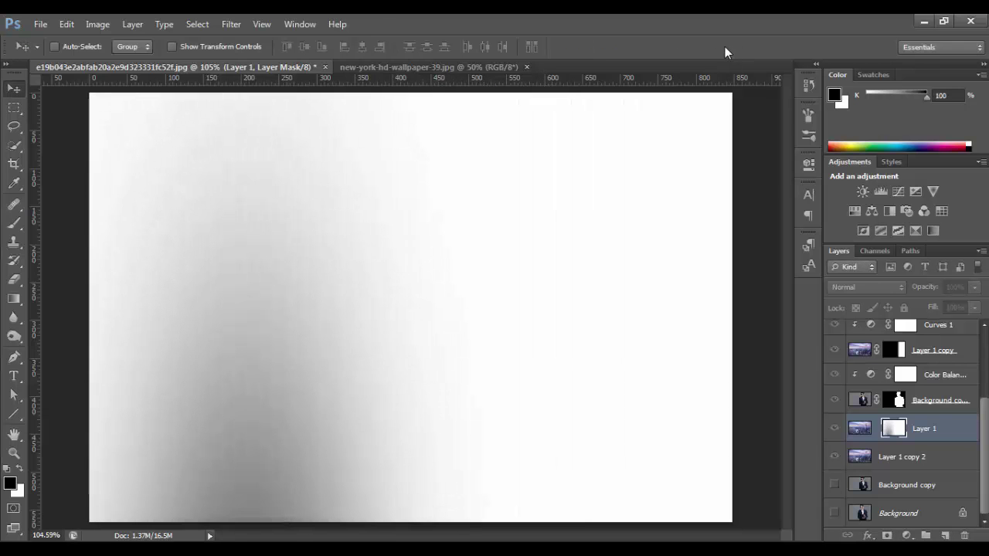
click(869, 431)
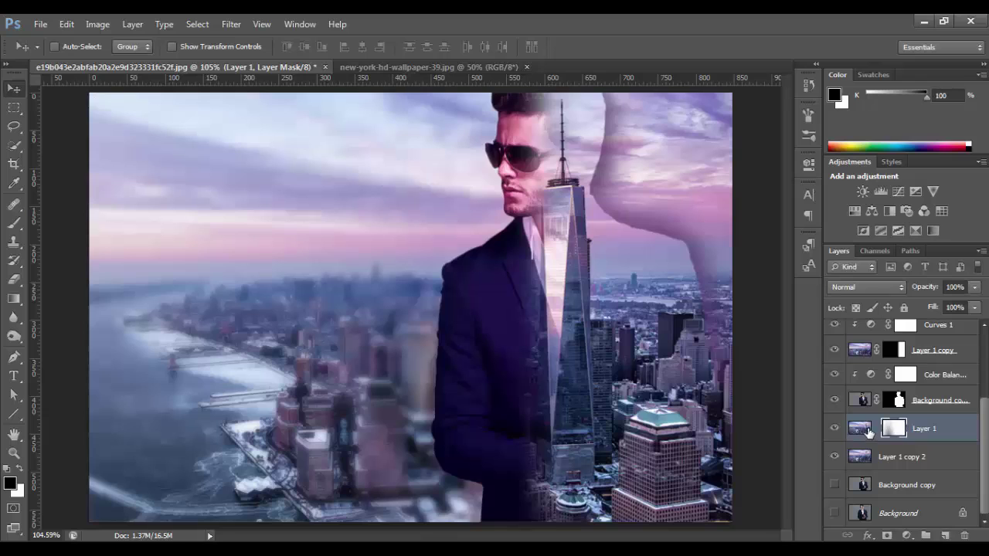
key(ctrl+1)
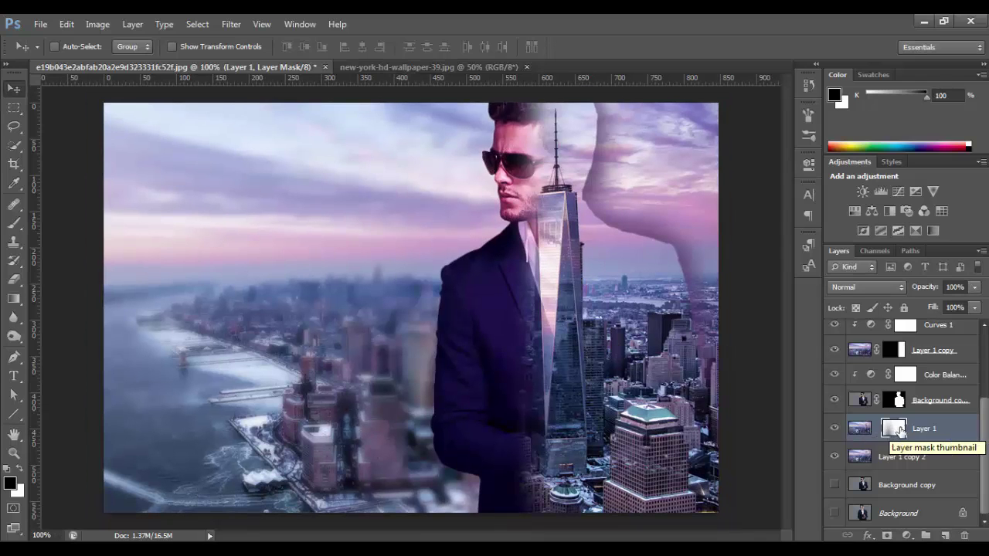
Widen Layer 1's mask gradient on both sides to about 172% and fit the composite to the window.
alt+click(893, 429)
key(ctrl+t)
key(ctrl+minus)
key(ctrl+minus)
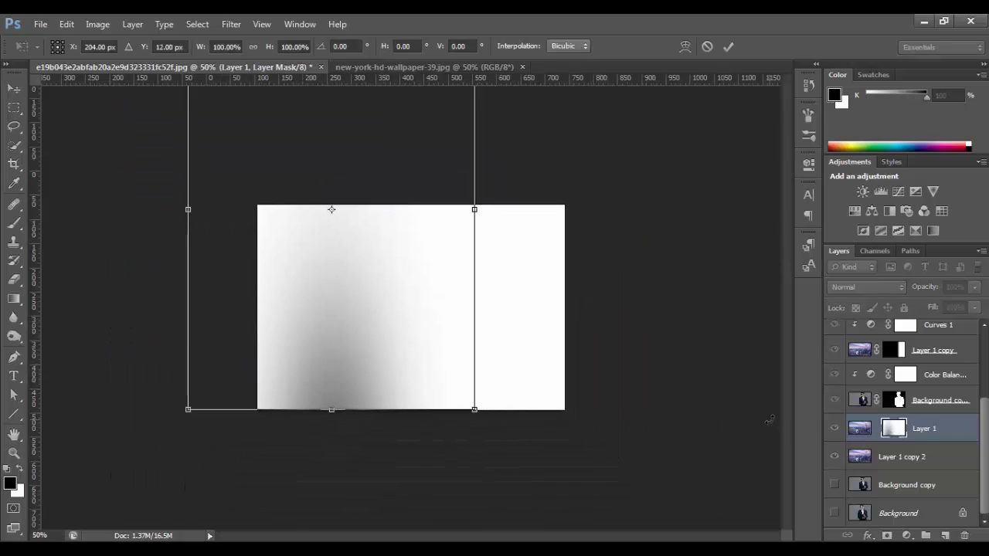
key(ctrl+minus)
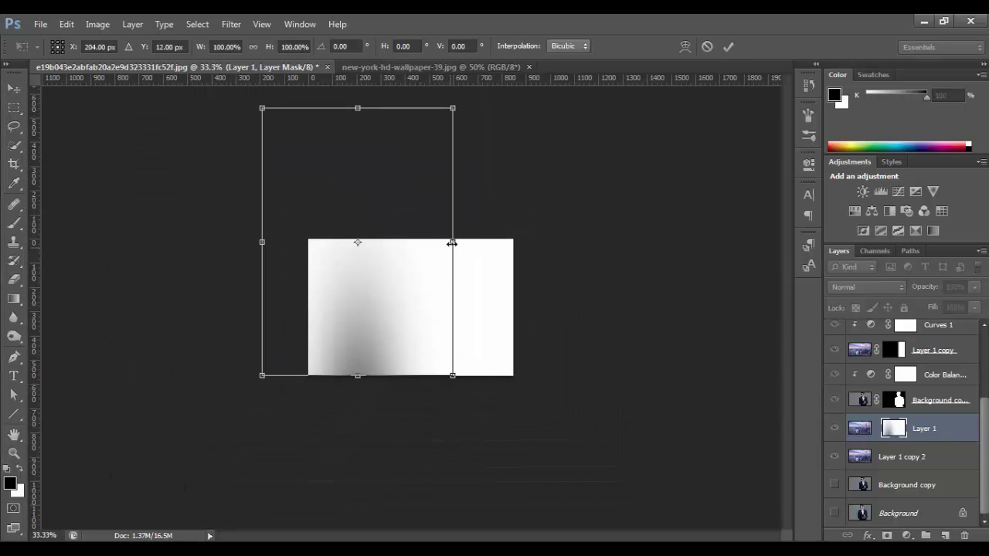
drag(452, 243, 513, 243)
drag(262, 242, 199, 243)
drag(513, 243, 528, 243)
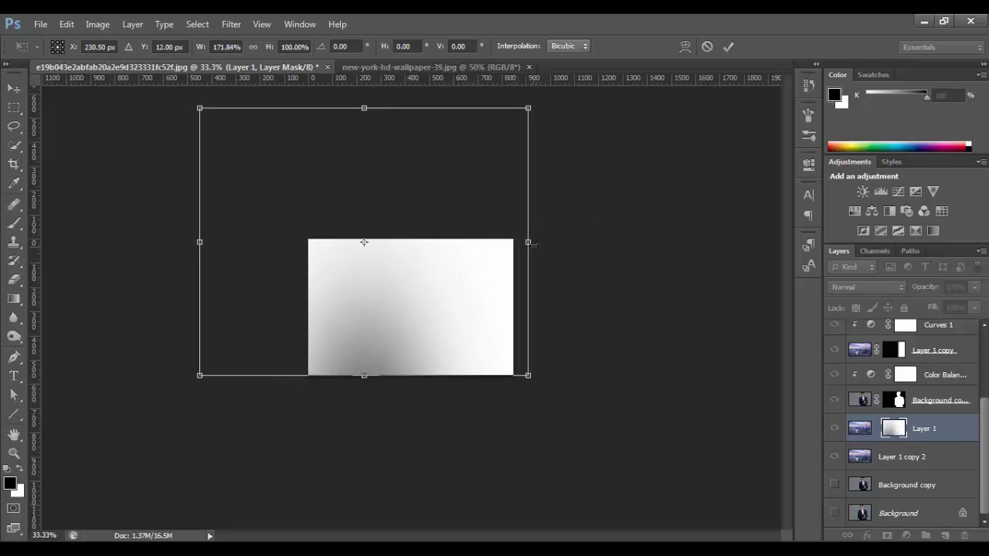
click(727, 46)
key(ctrl+0)
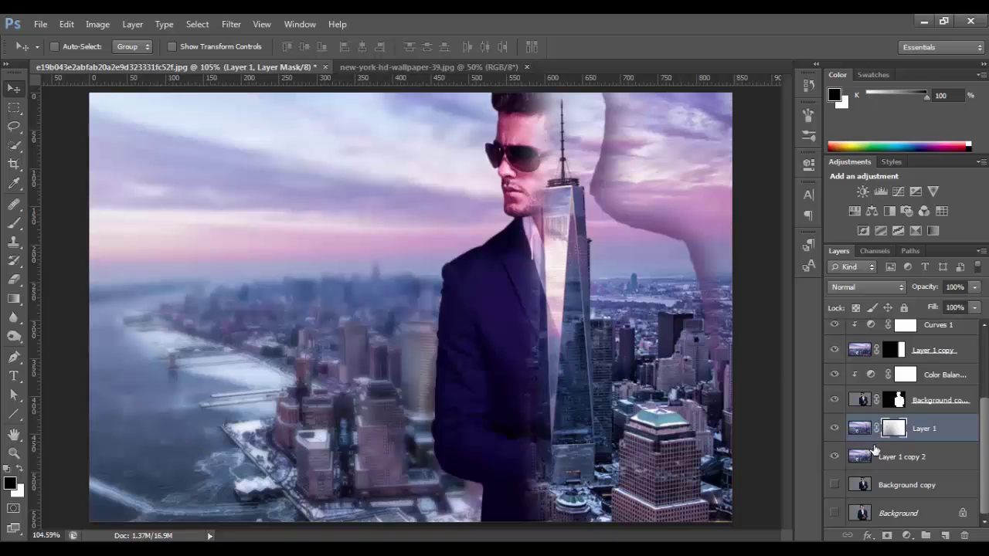
key(ctrl+minus)
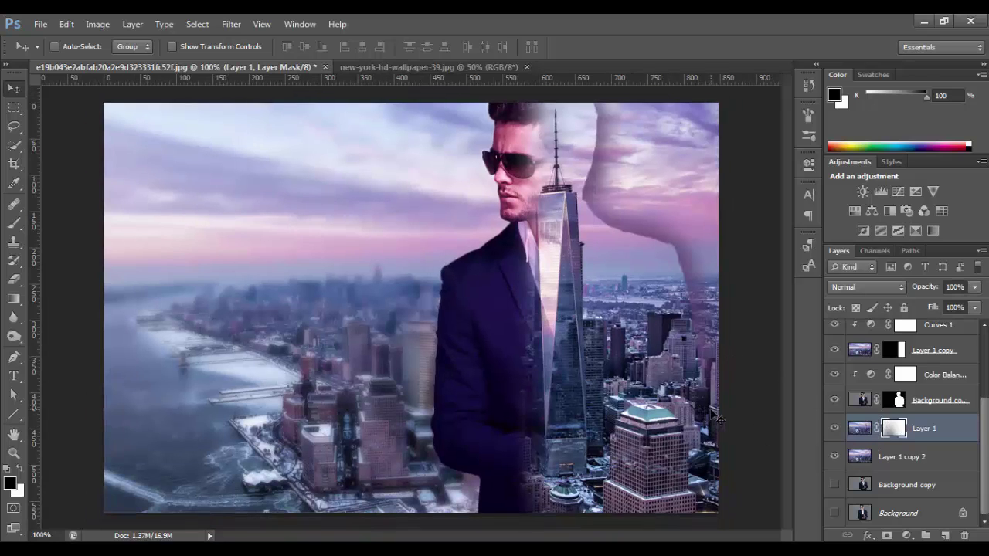
key(ctrl+0)
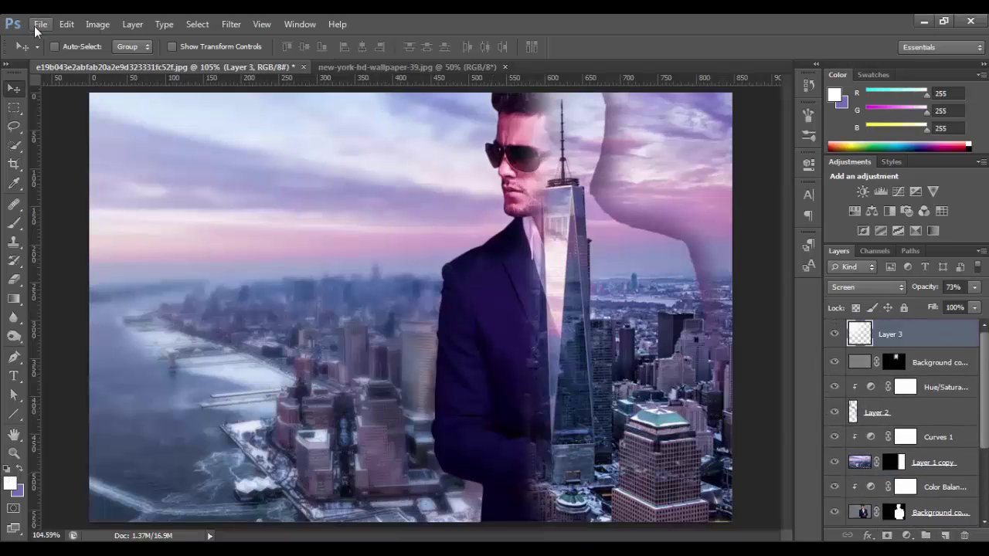
Add a new layer and draw a black text box over the upper-left sky.
click(945, 535)
click(14, 376)
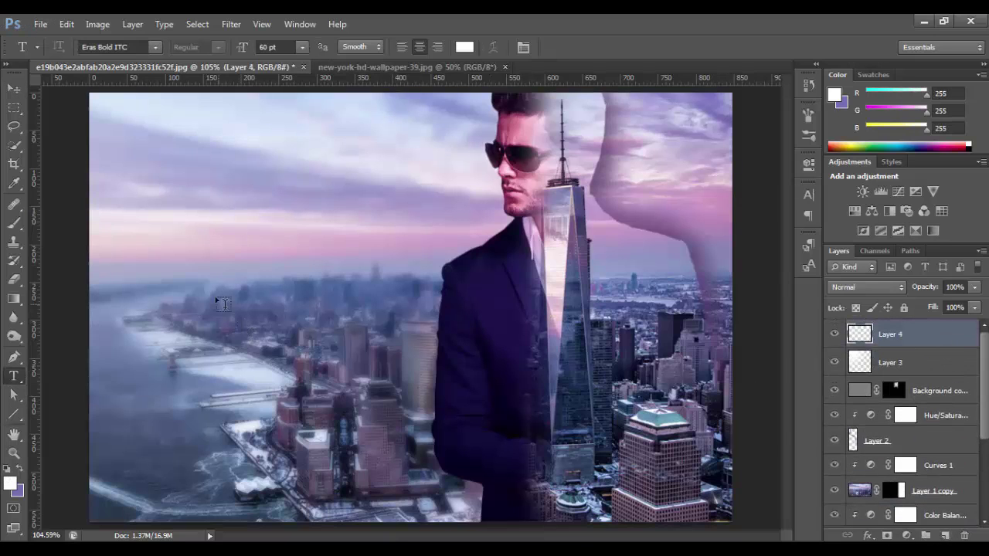
drag(105, 104, 451, 269)
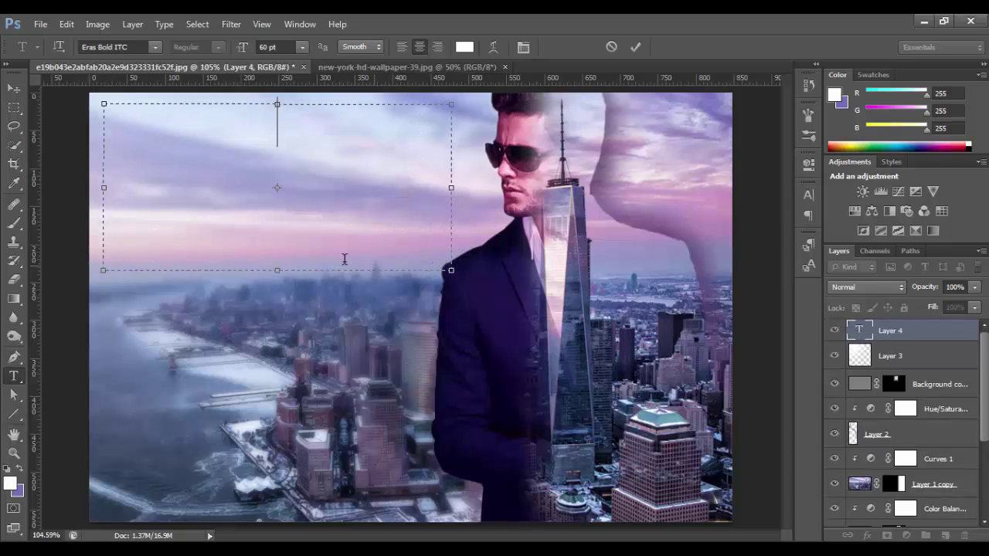
click(7, 468)
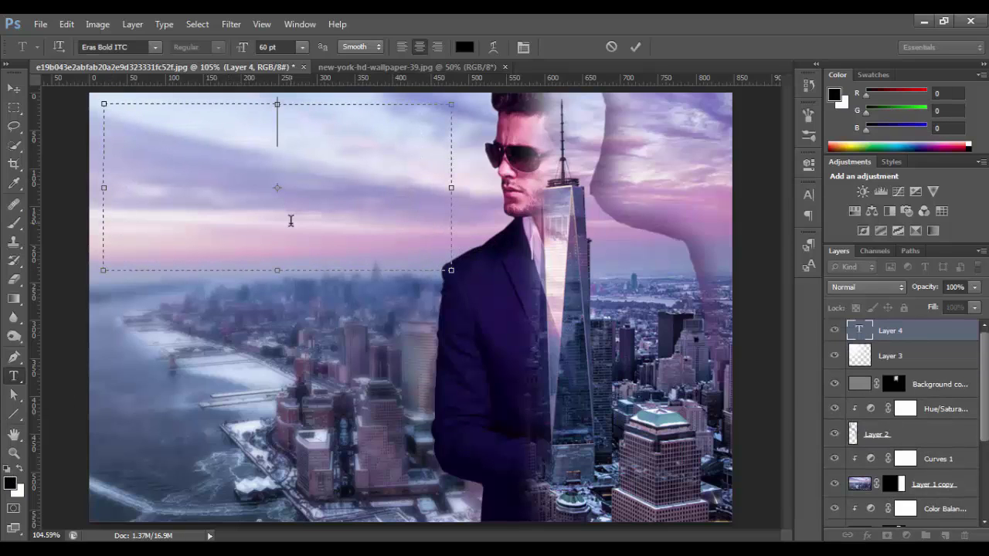
Type 'Thansk', 'For', 'Watching!!!' on three lines, then move the text down over the left skyline.
text(Thansk)
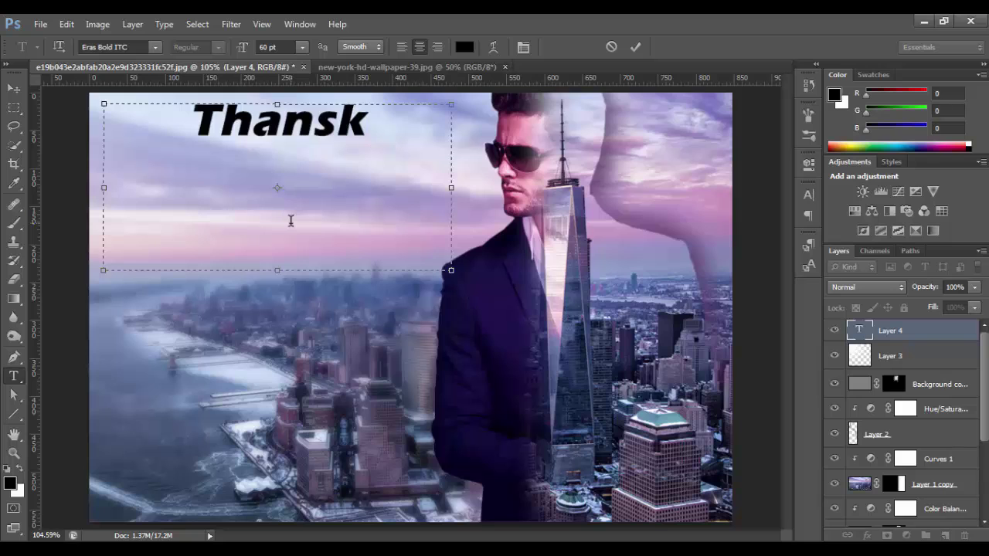
key(Return)
text(For)
key(Return)
text(Wat)
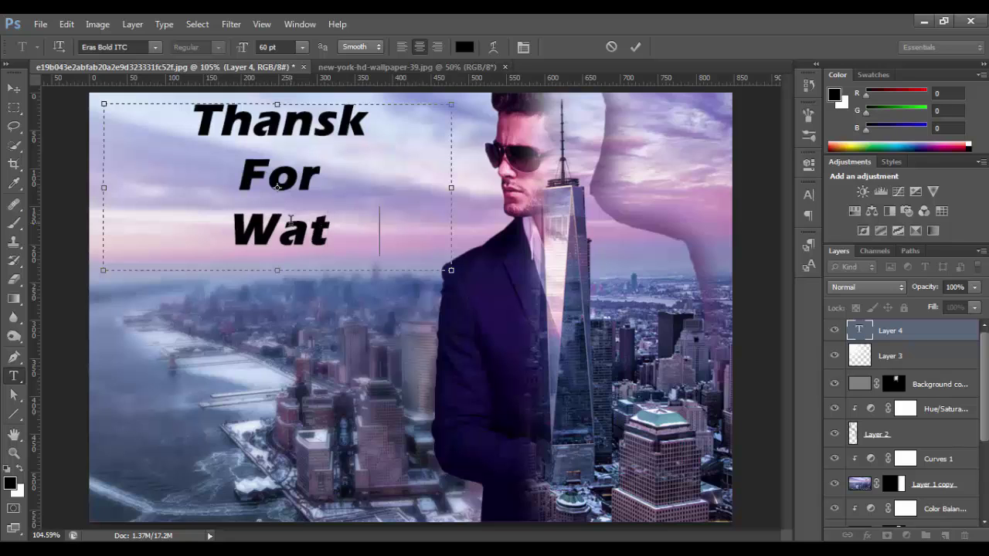
text(ching!!!)
key(ctrl+Return)
key(v)
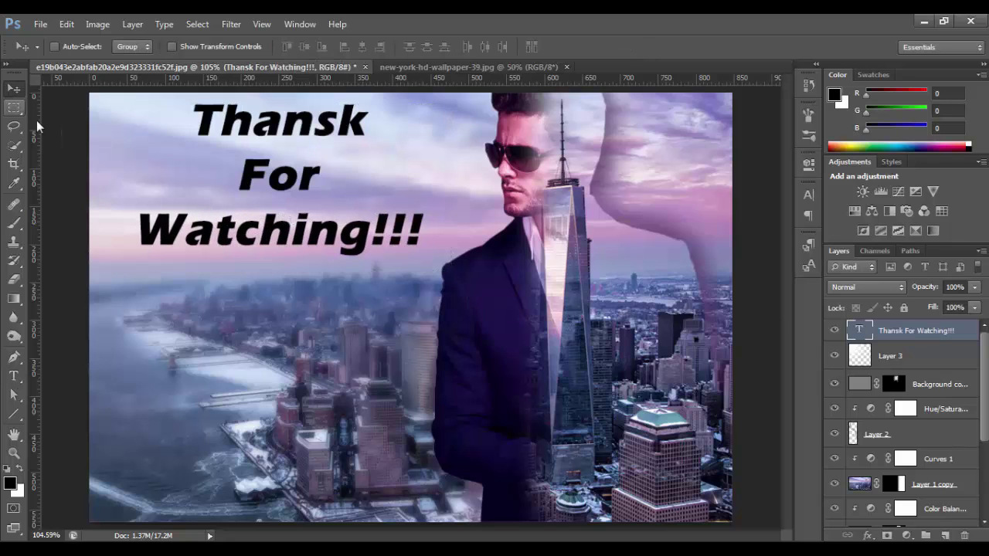
drag(202, 197, 197, 321)
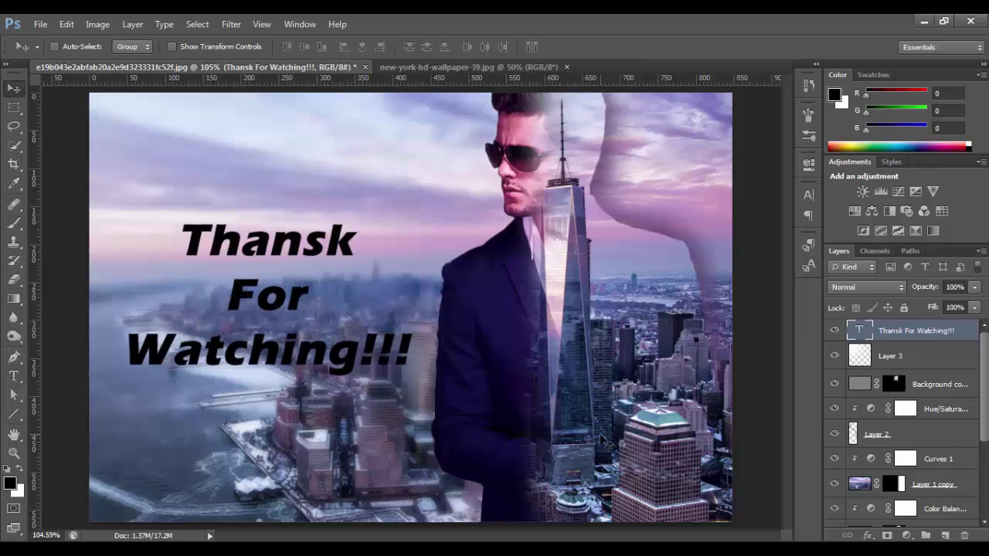